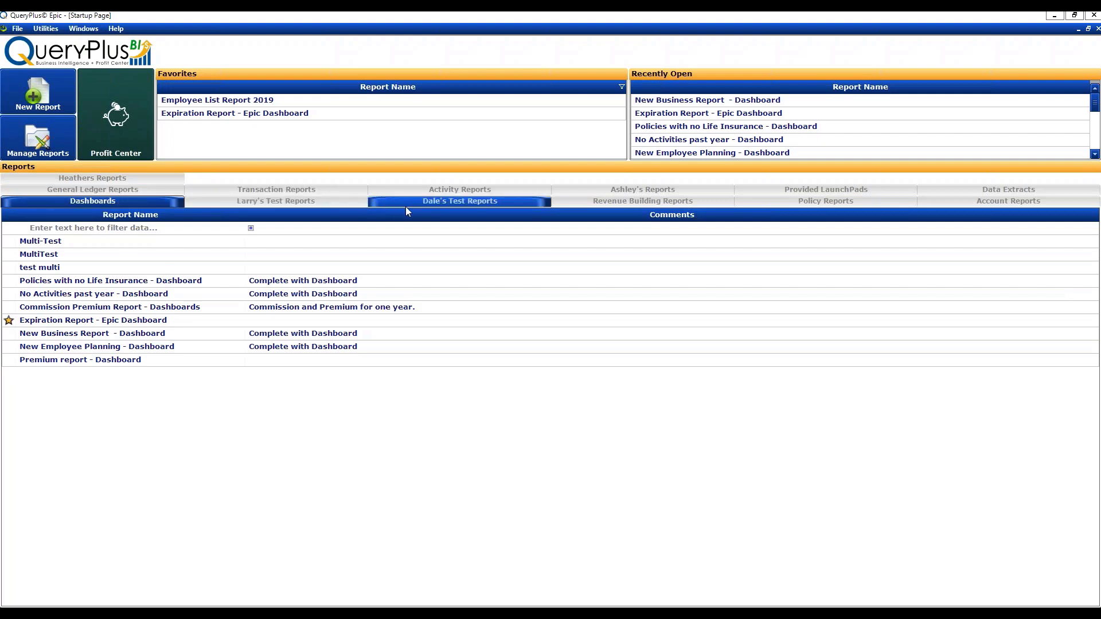
# - Browse the report groups, including Activity Reports, Provided LaunchPads and Data Extracts, and return to the Dashboards group
pyautogui.click(533, 194)
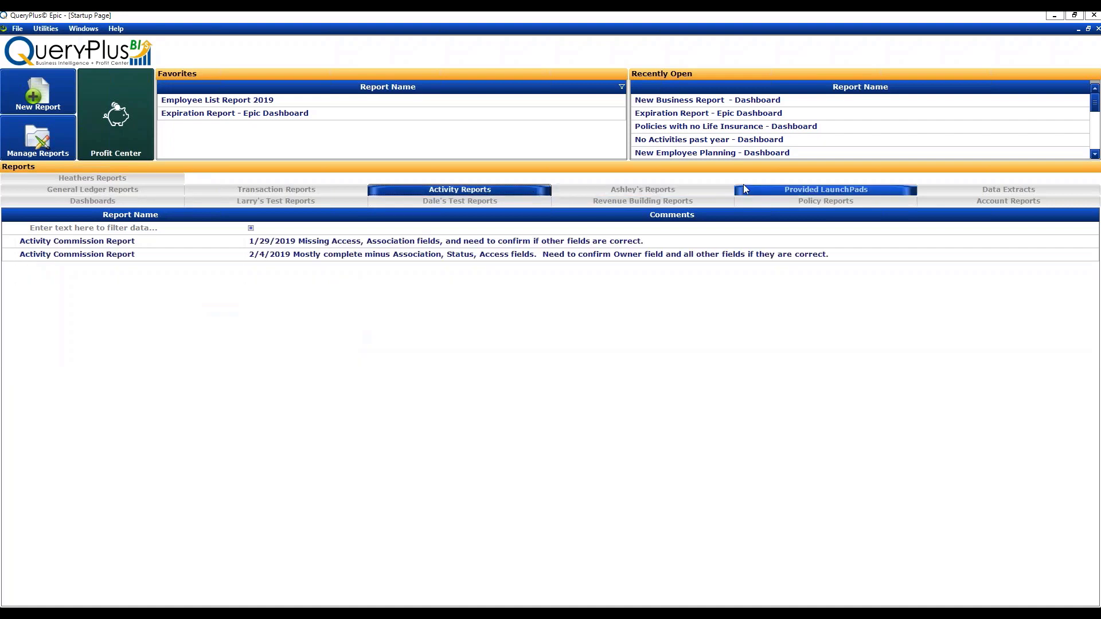
pyautogui.click(805, 186)
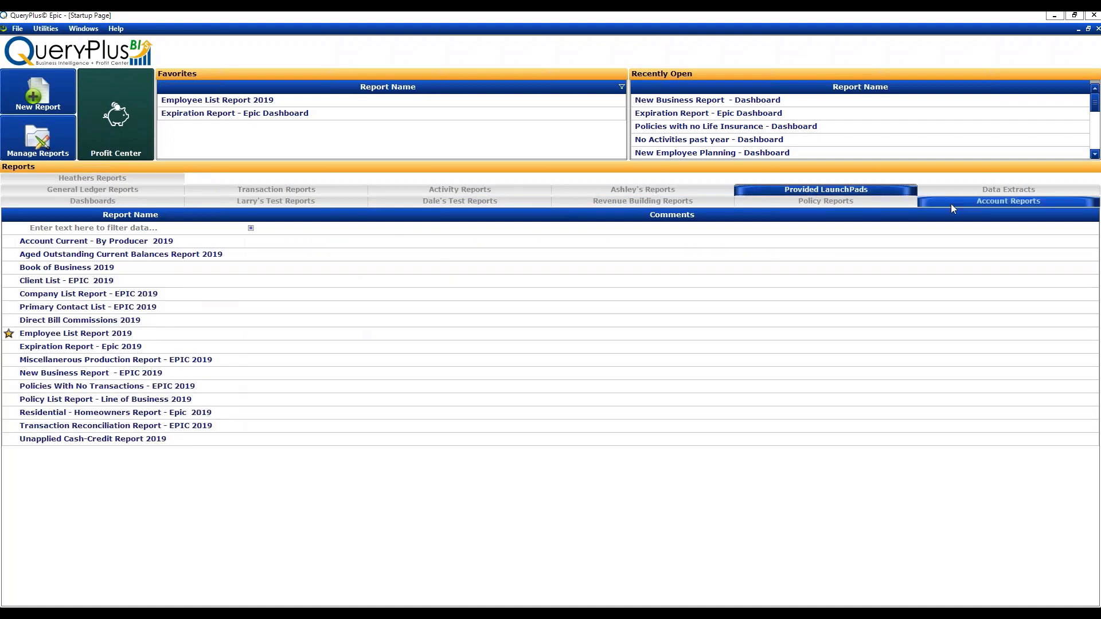
pyautogui.click(976, 195)
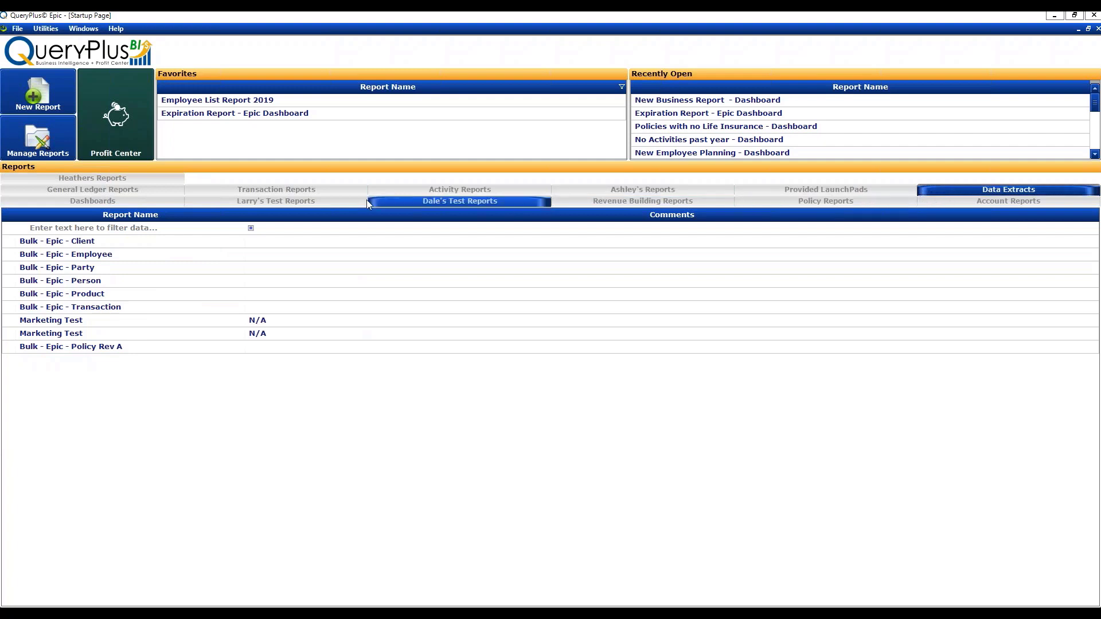
pyautogui.click(395, 200)
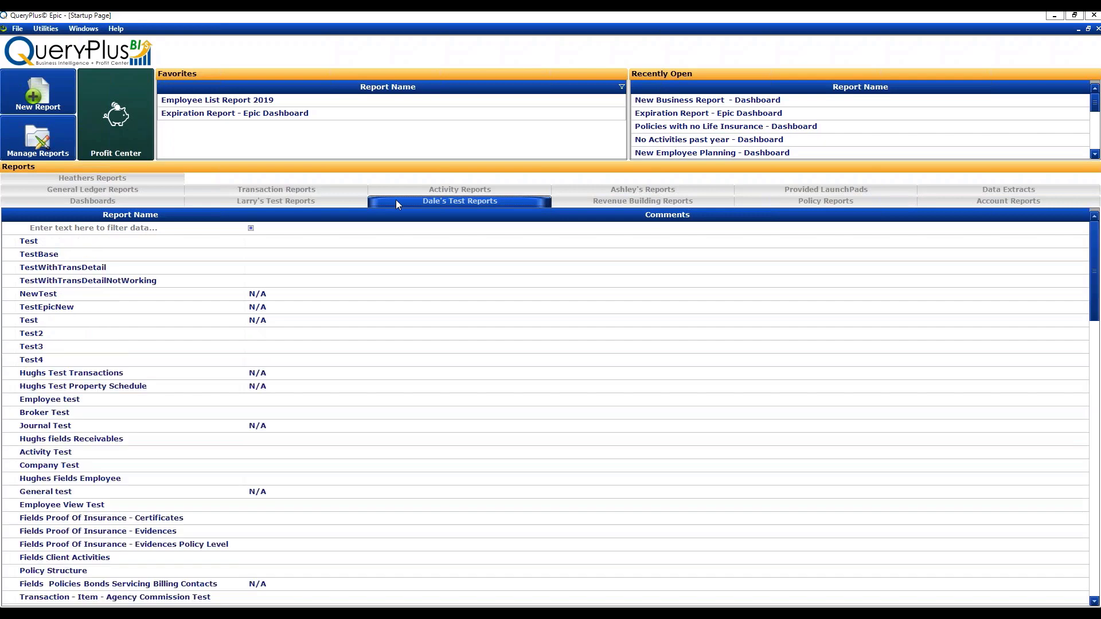
pyautogui.click(138, 181)
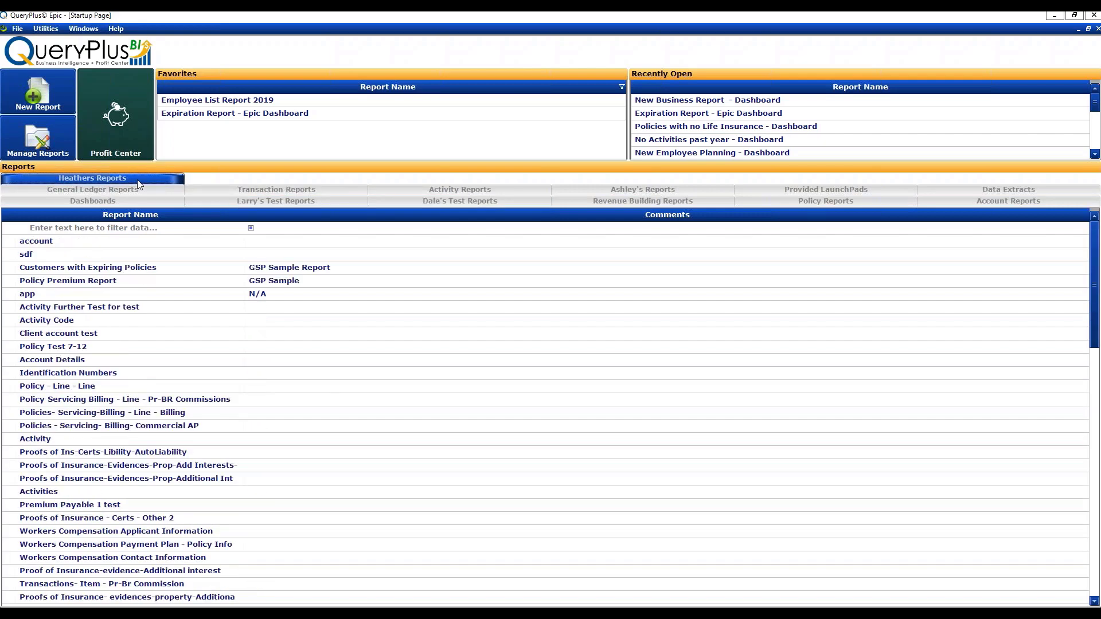
pyautogui.click(126, 201)
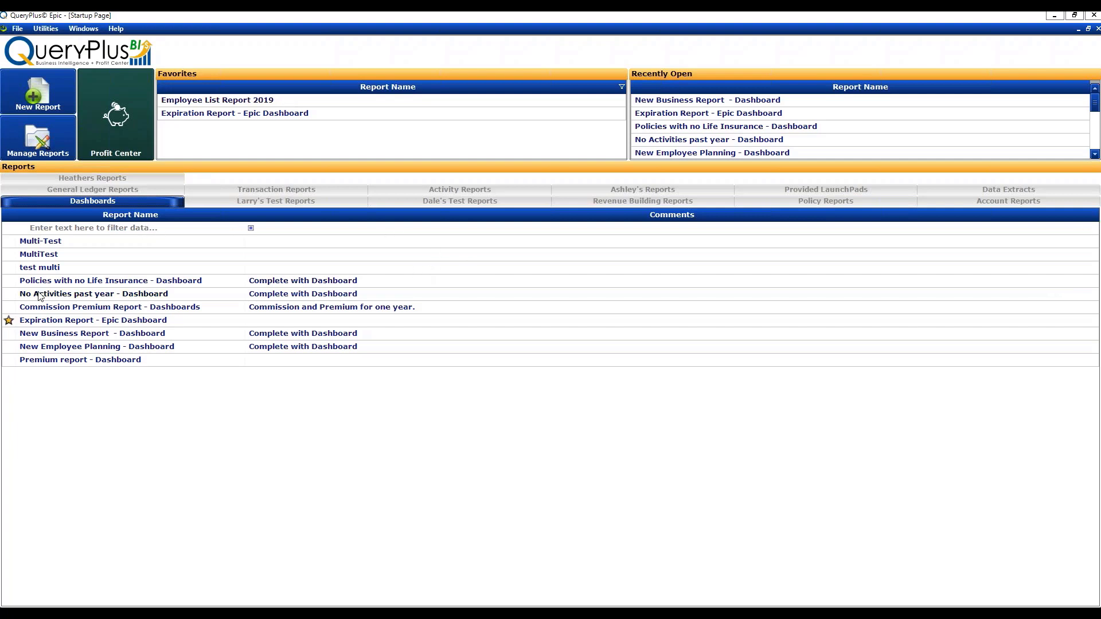
# - Mark Commission Premium Report - Dashboards as a favorite, and remove it from the favorites again
pyautogui.click(9, 309)
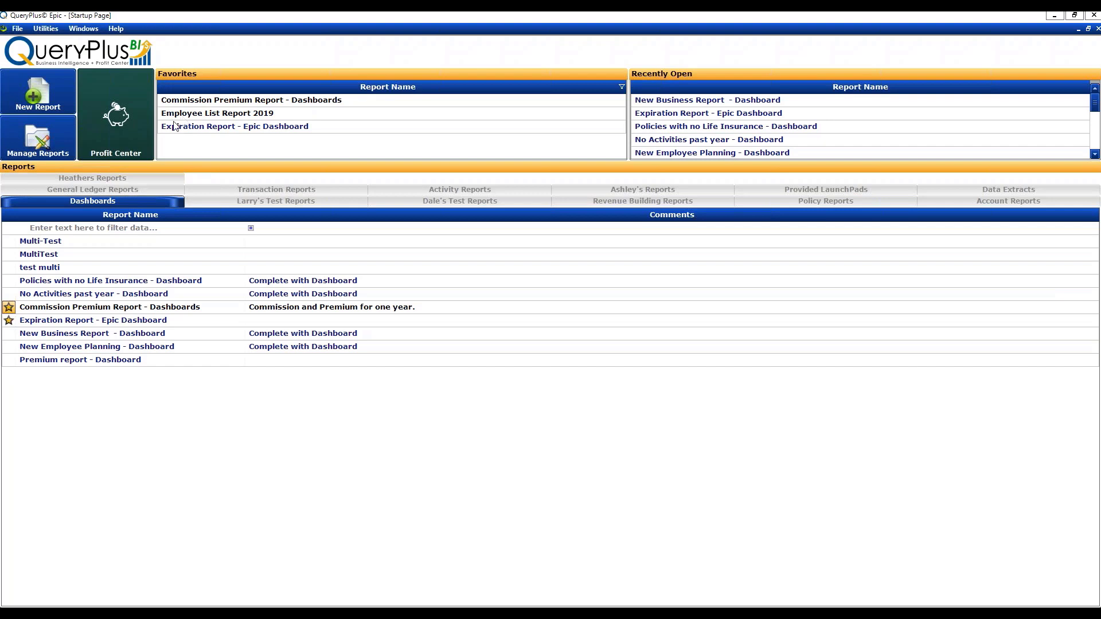
pyautogui.click(10, 310)
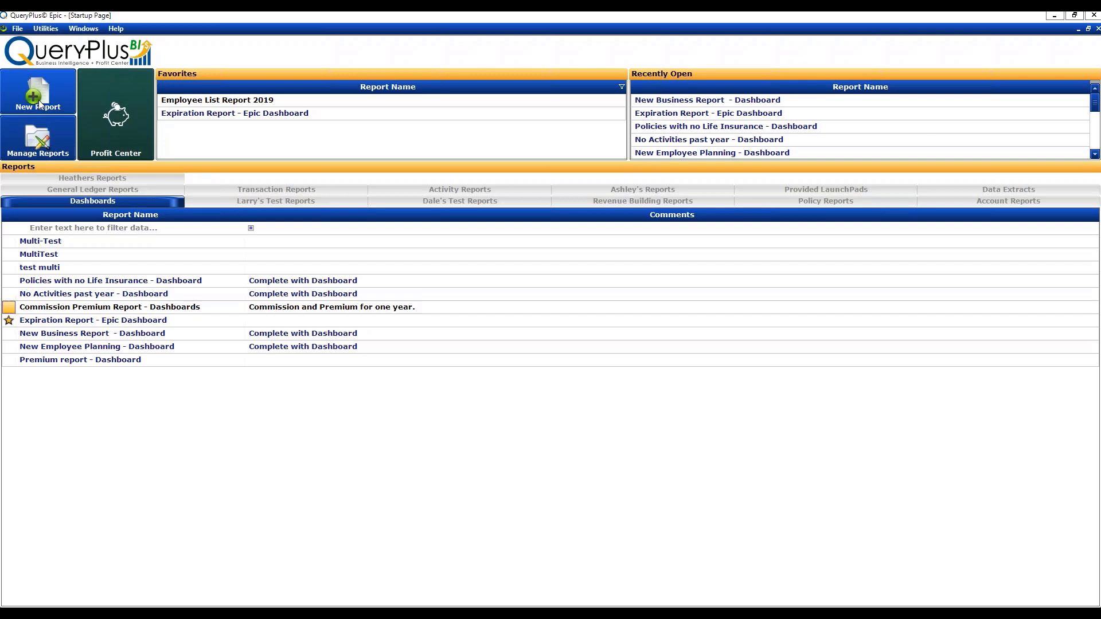
# - Review the Dashboards group in Manage Reports, select Premium Report - Dashboard, and close the report manager
pyautogui.click(53, 132)
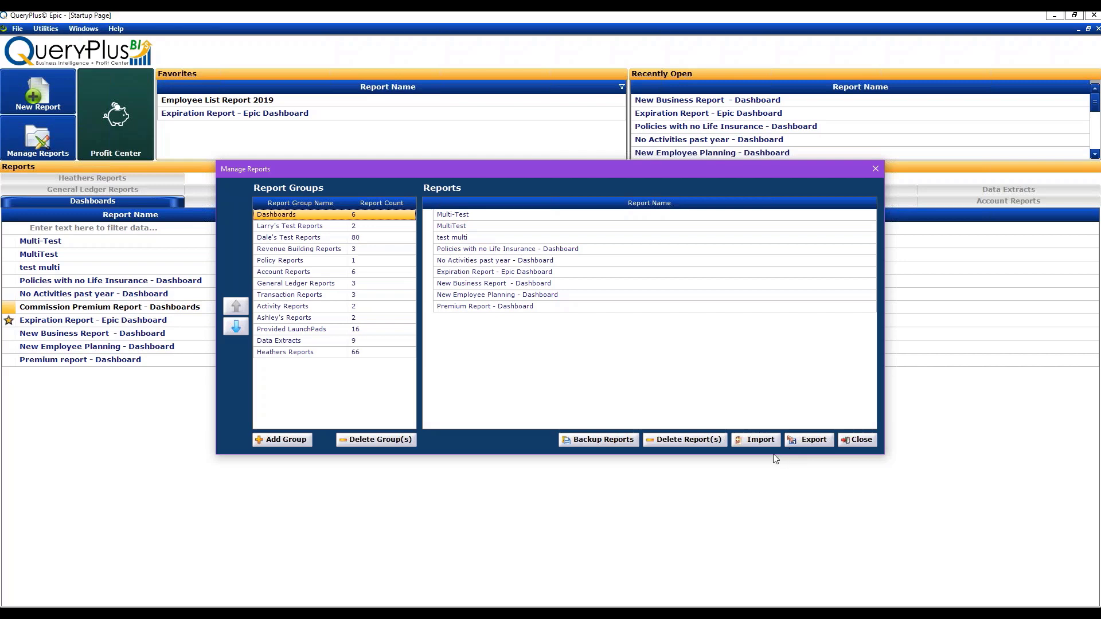
pyautogui.click(593, 309)
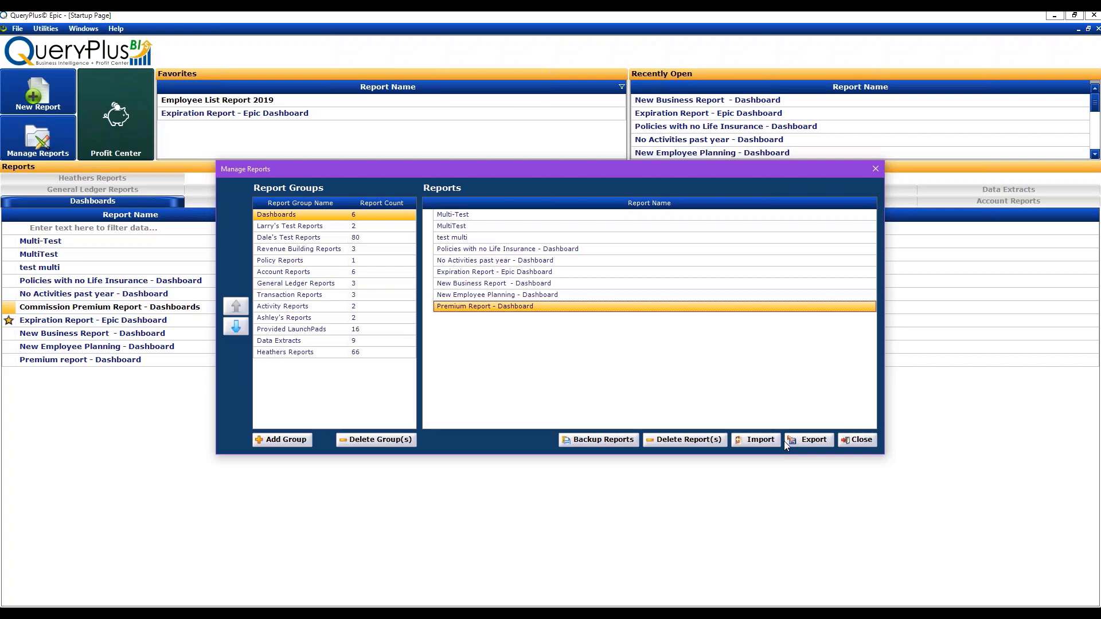
pyautogui.click(857, 439)
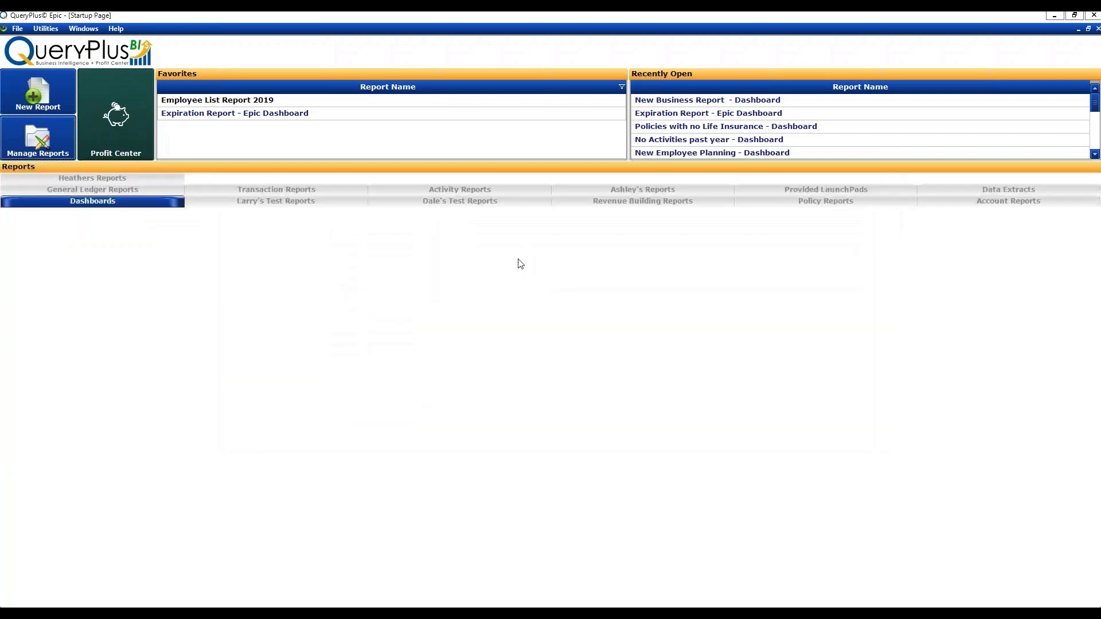
# - Open the Database Settings dialog to view the QueryPlus and data database connections
pyautogui.click(46, 30)
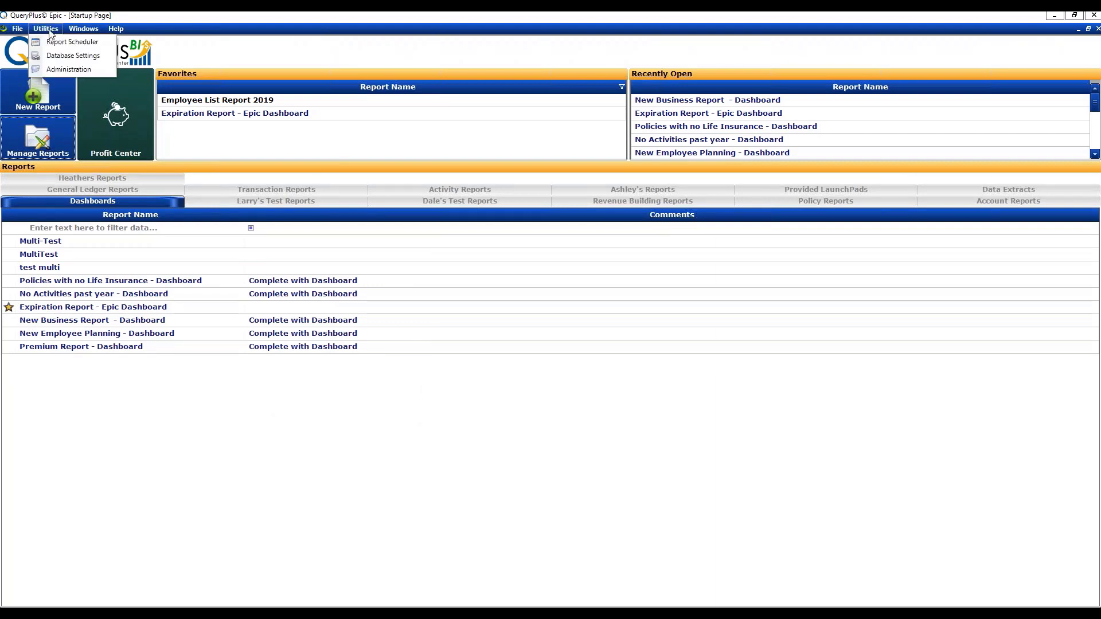
pyautogui.click(94, 57)
pyautogui.moveTo(456, 167); pyautogui.dragTo(473, 176)
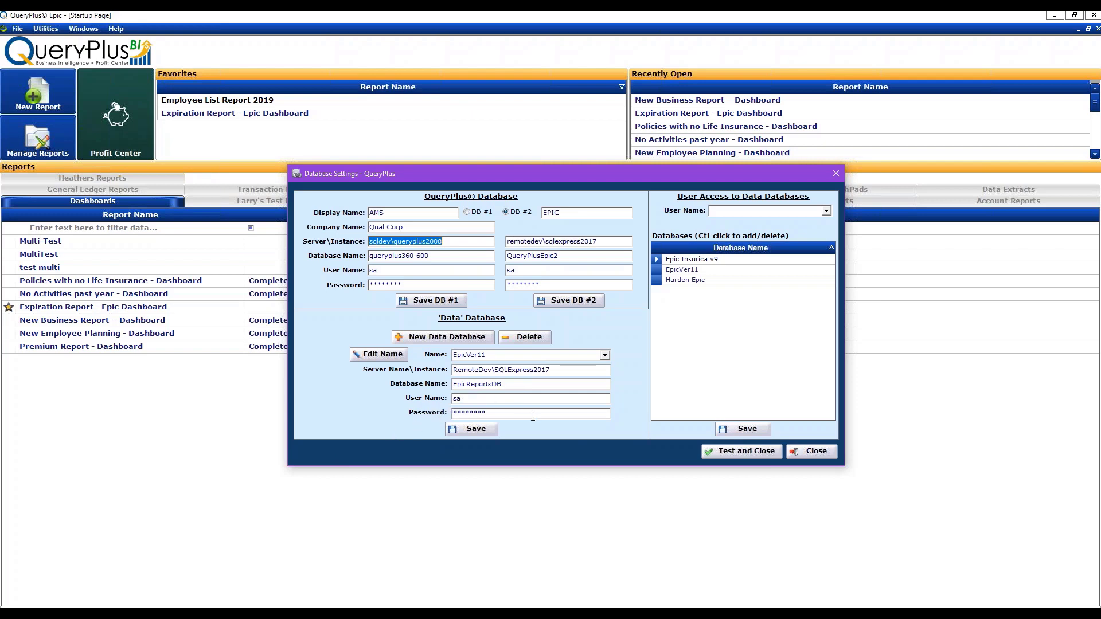
pyautogui.click(429, 339)
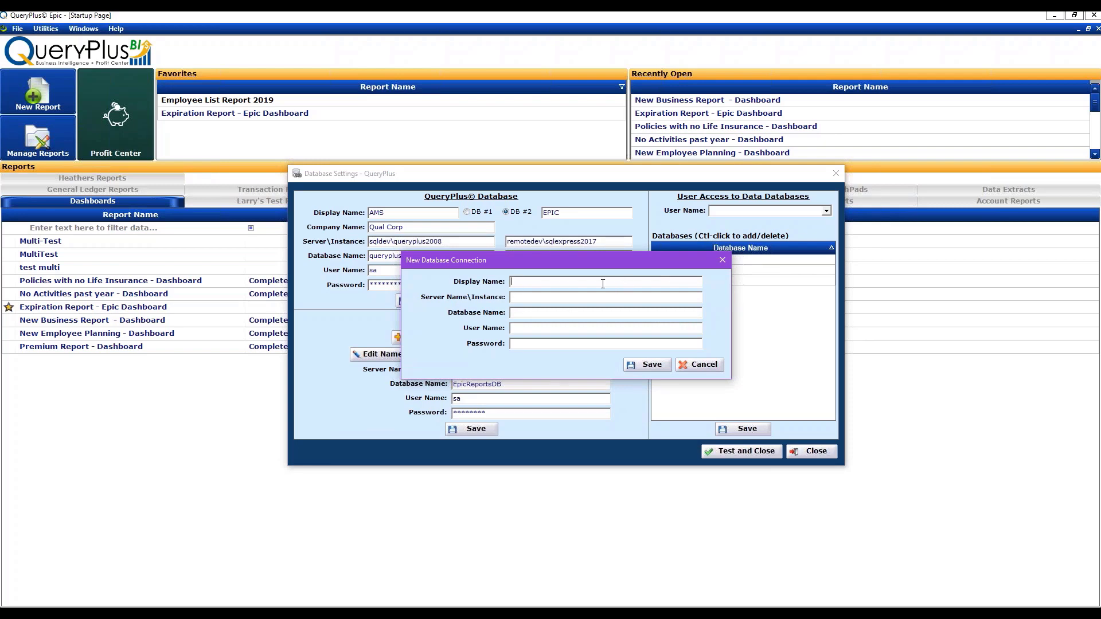
pyautogui.click(535, 299)
pyautogui.click(695, 365)
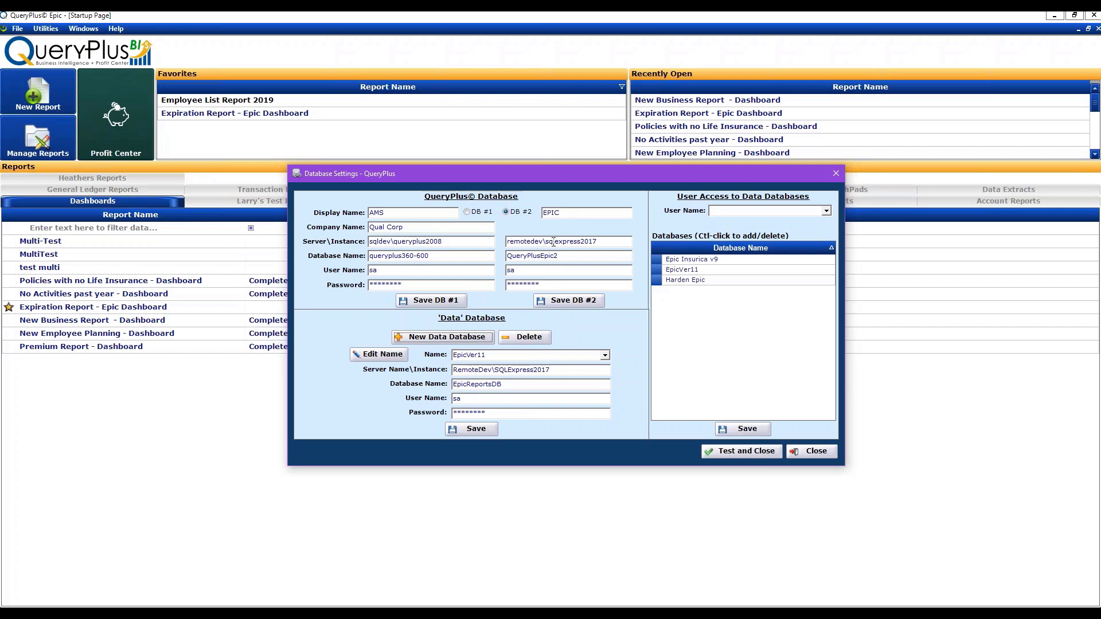
# - Select the Admin user and add Harden Epic to the data databases that user can access
pyautogui.click(827, 214)
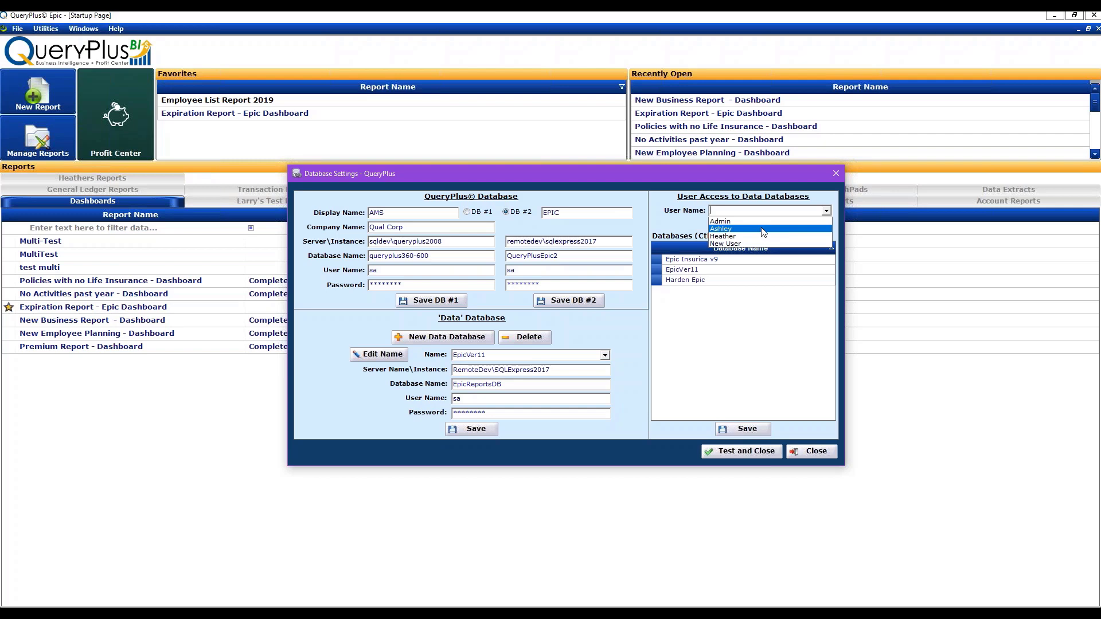
pyautogui.click(746, 221)
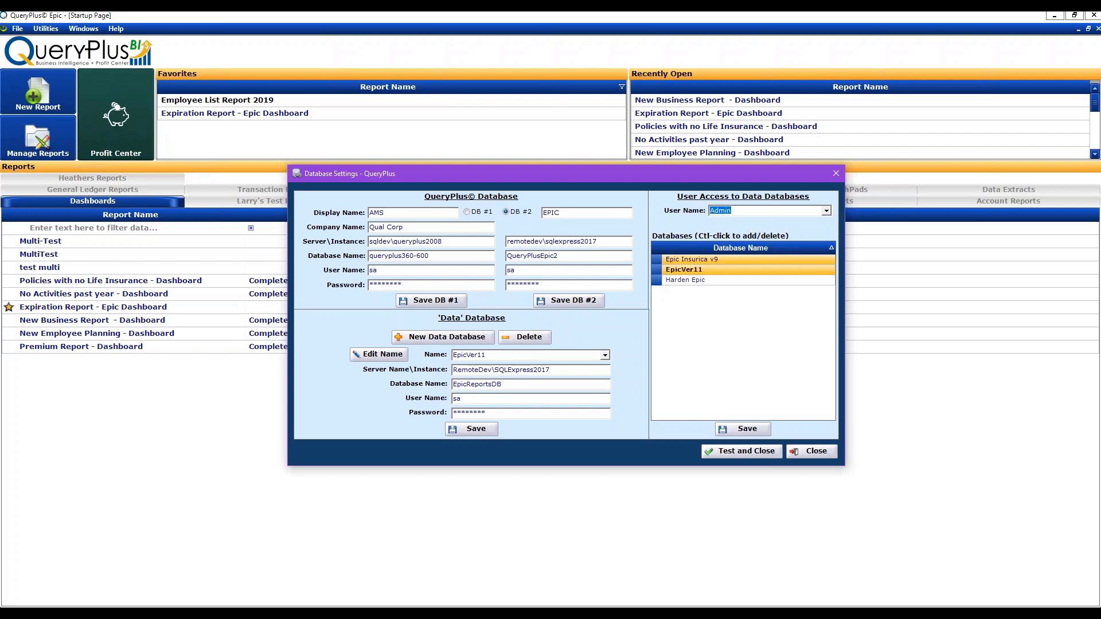
pyautogui.keyDown('ctrl'); pyautogui.click(725, 281); pyautogui.keyUp('ctrl')
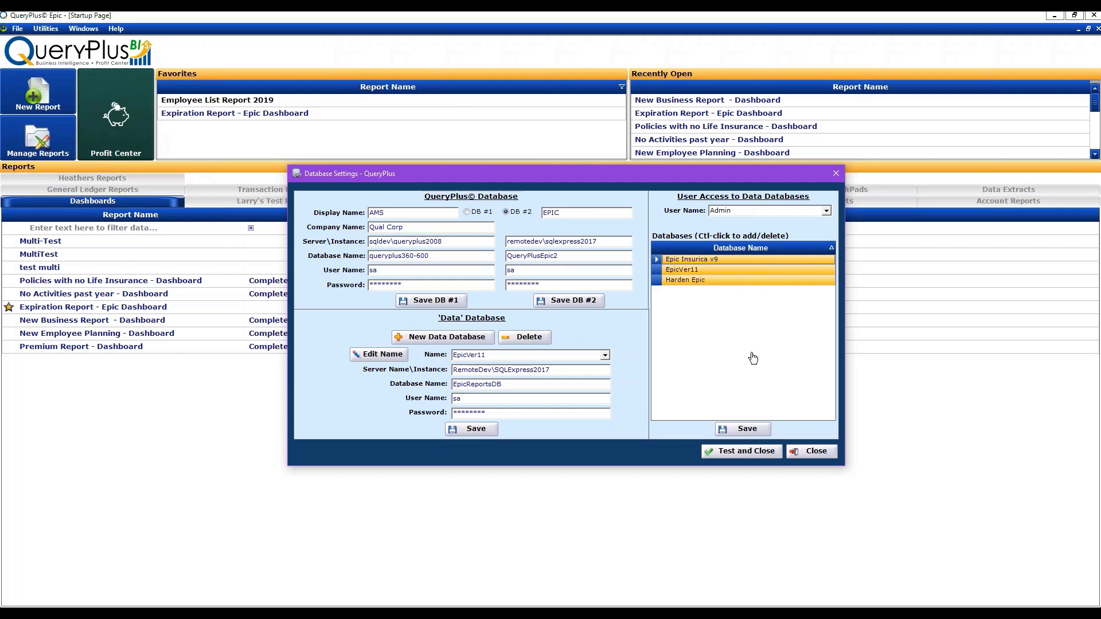
# - Limit the user listed directly after Admin to the EpicVer11 database, save the access, and close the settings with a connection test
pyautogui.click(826, 210)
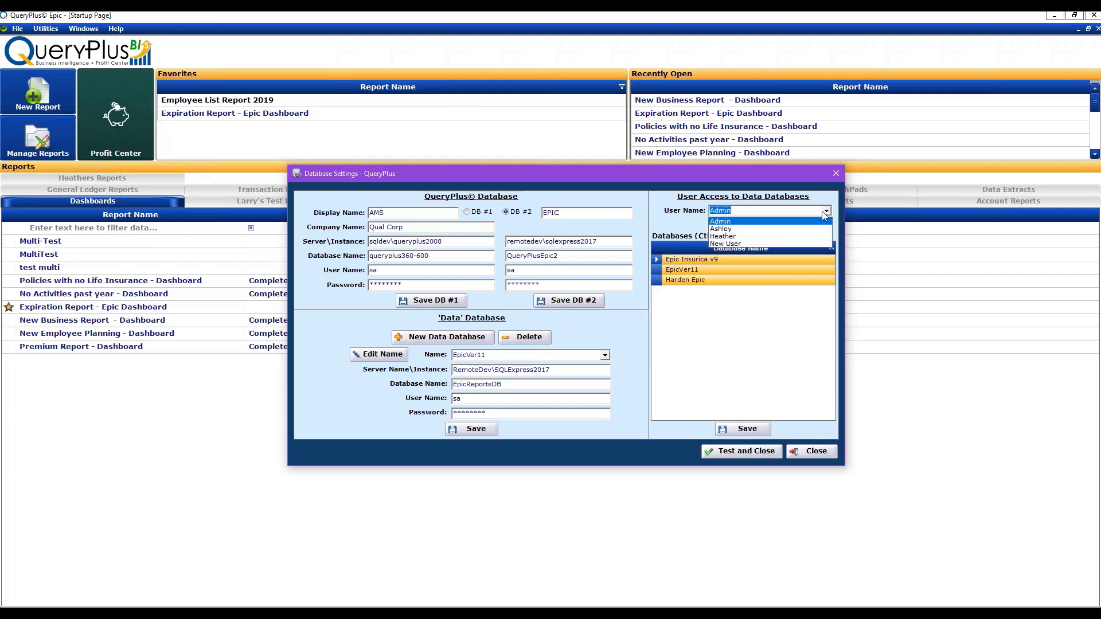
pyautogui.click(738, 228)
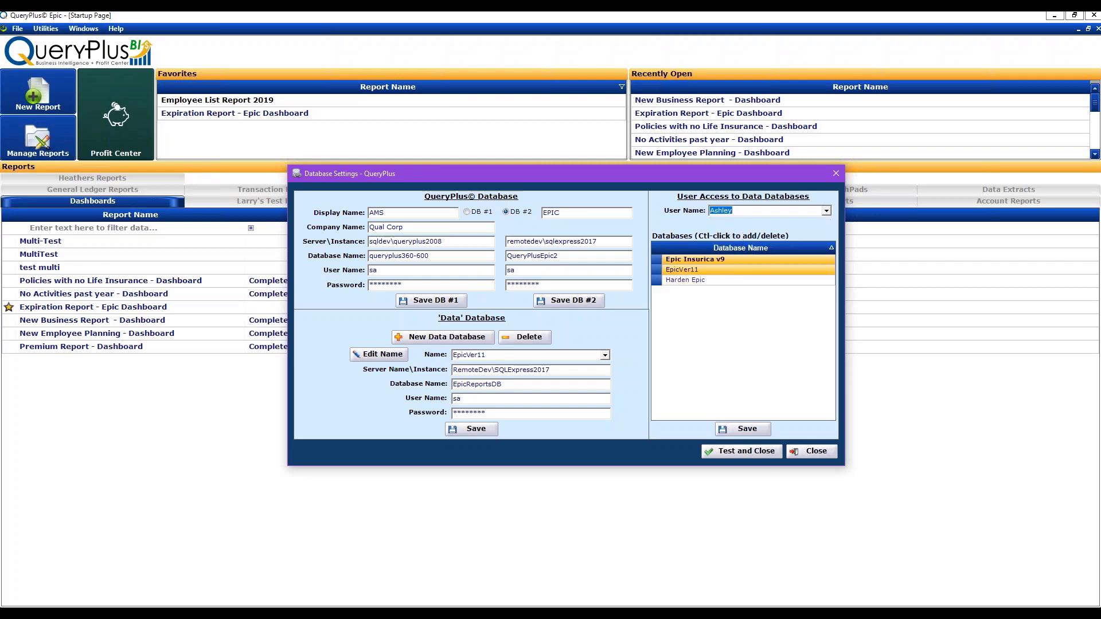
pyautogui.click(720, 271)
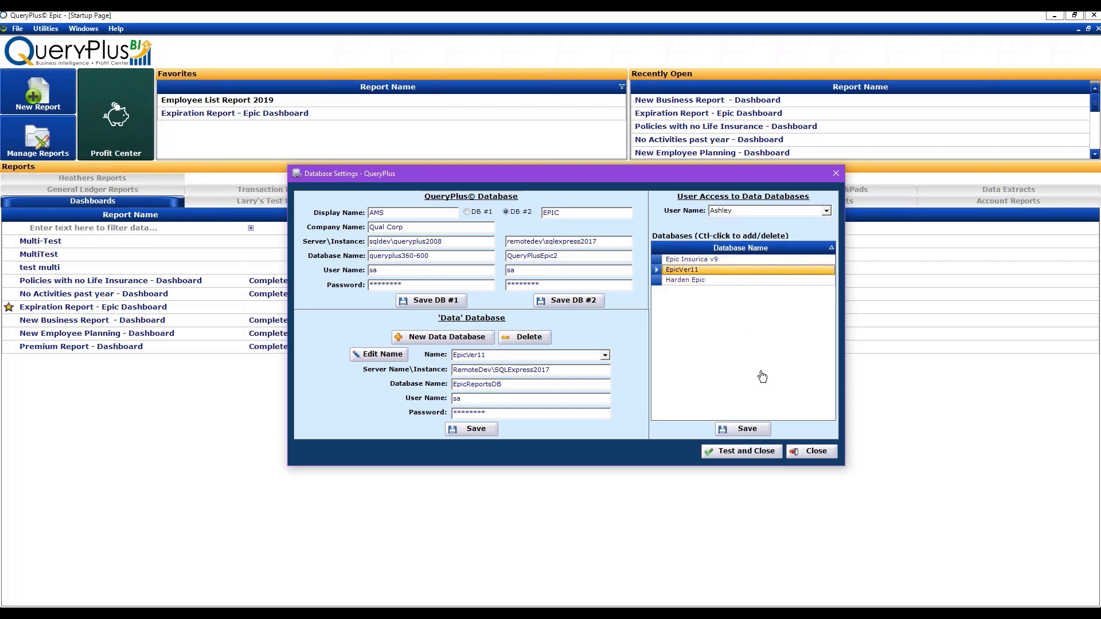
pyautogui.click(743, 430)
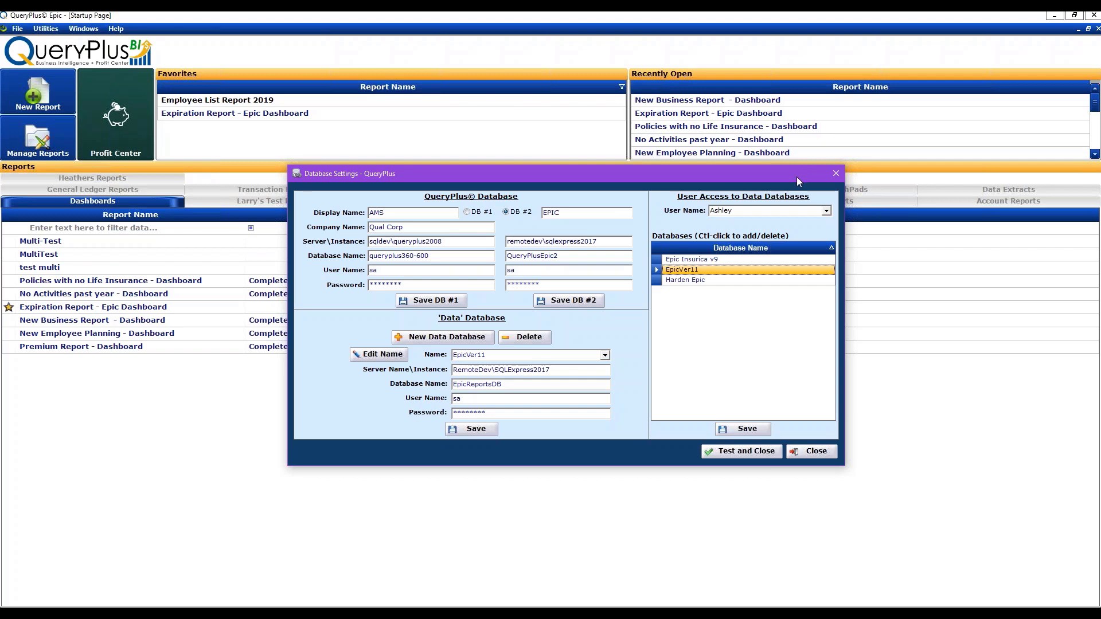
pyautogui.click(745, 451)
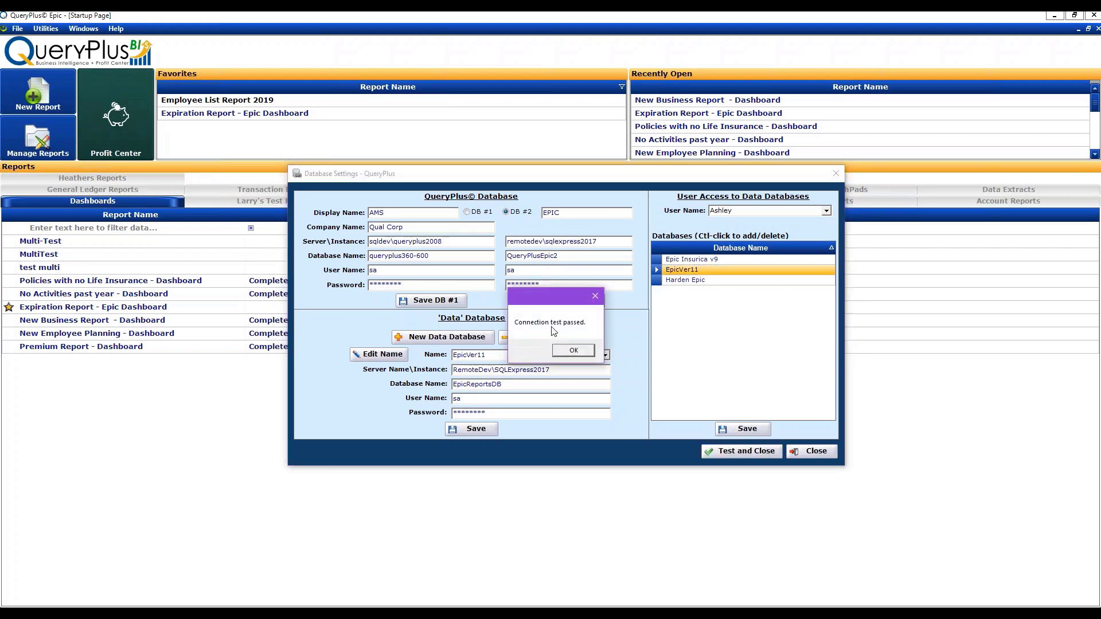
pyautogui.click(573, 351)
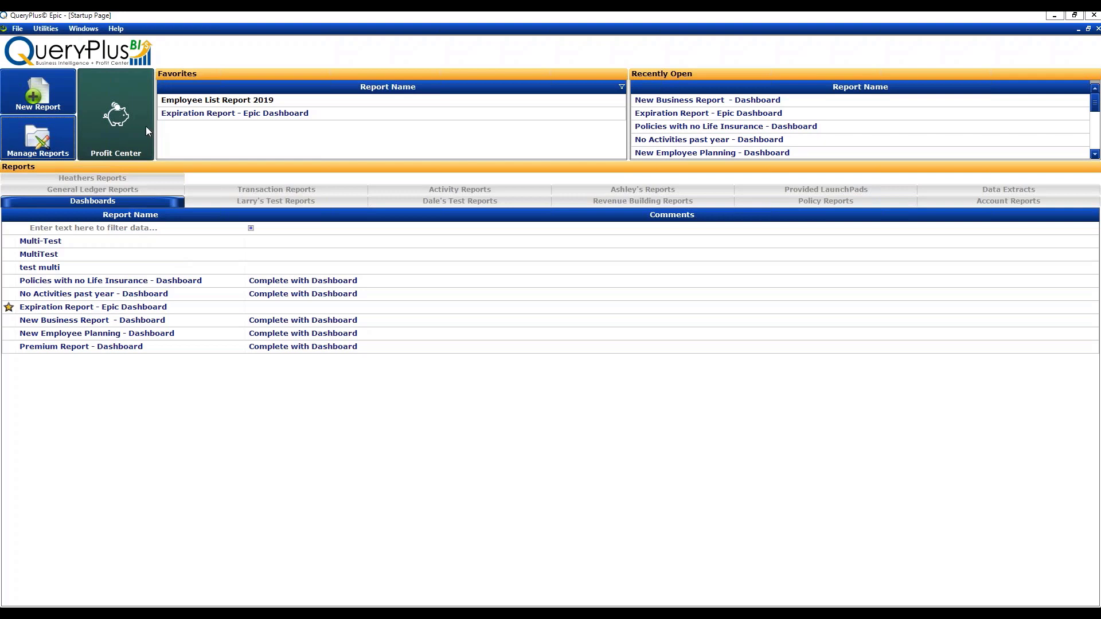
# - Open the Expiration Report dashboard from the Profit Center and maximize its window
pyautogui.click(132, 120)
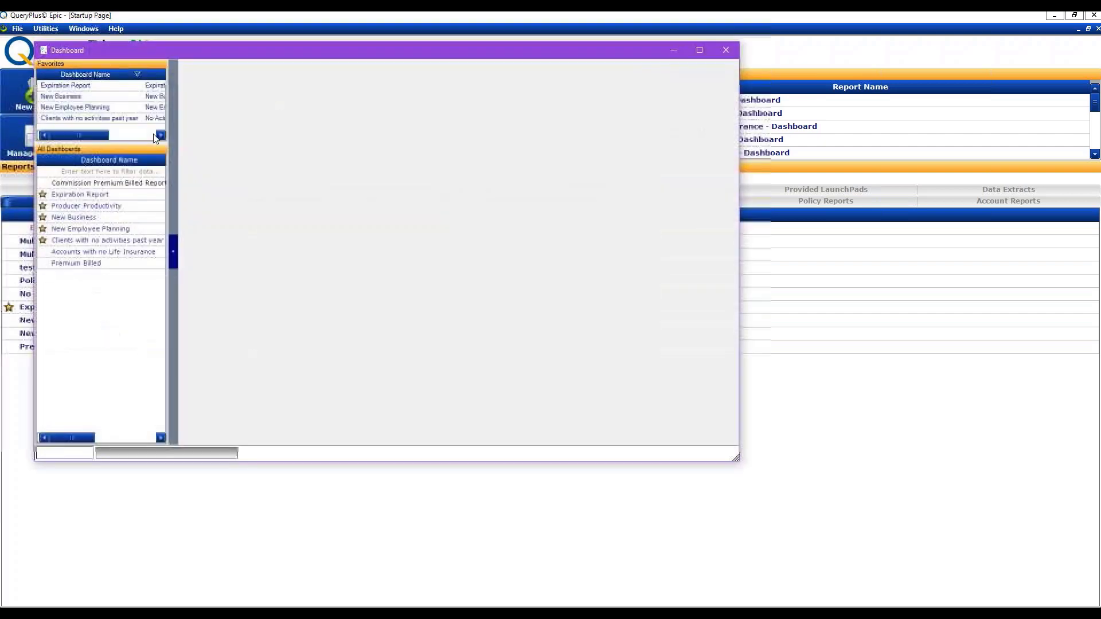
pyautogui.moveTo(394, 60); pyautogui.dragTo(537, 76)
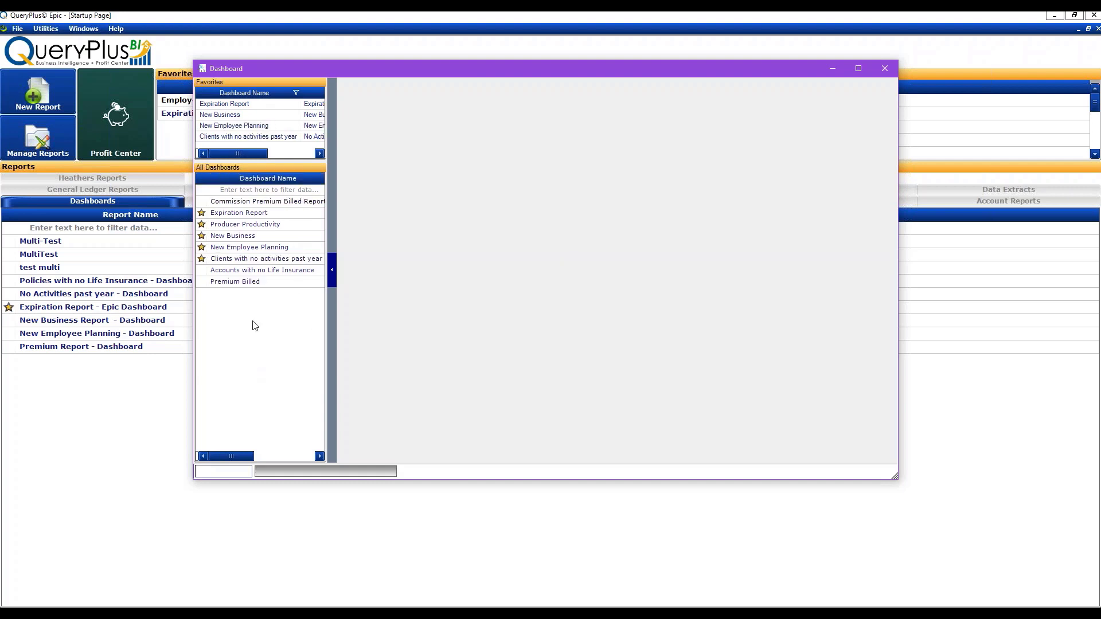
pyautogui.click(236, 106)
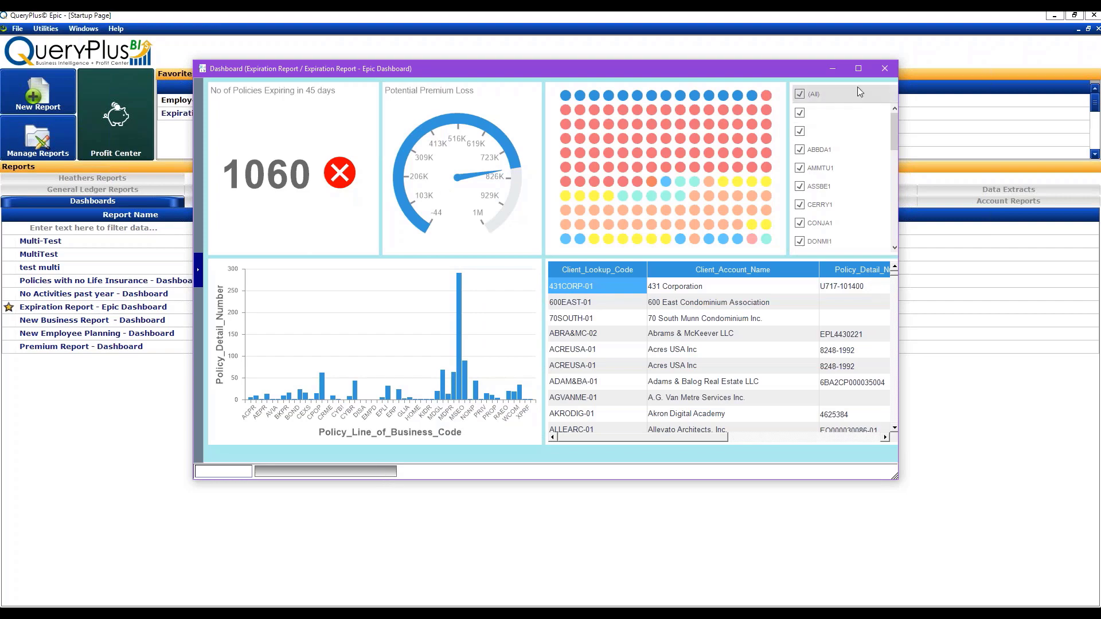
pyautogui.click(858, 68)
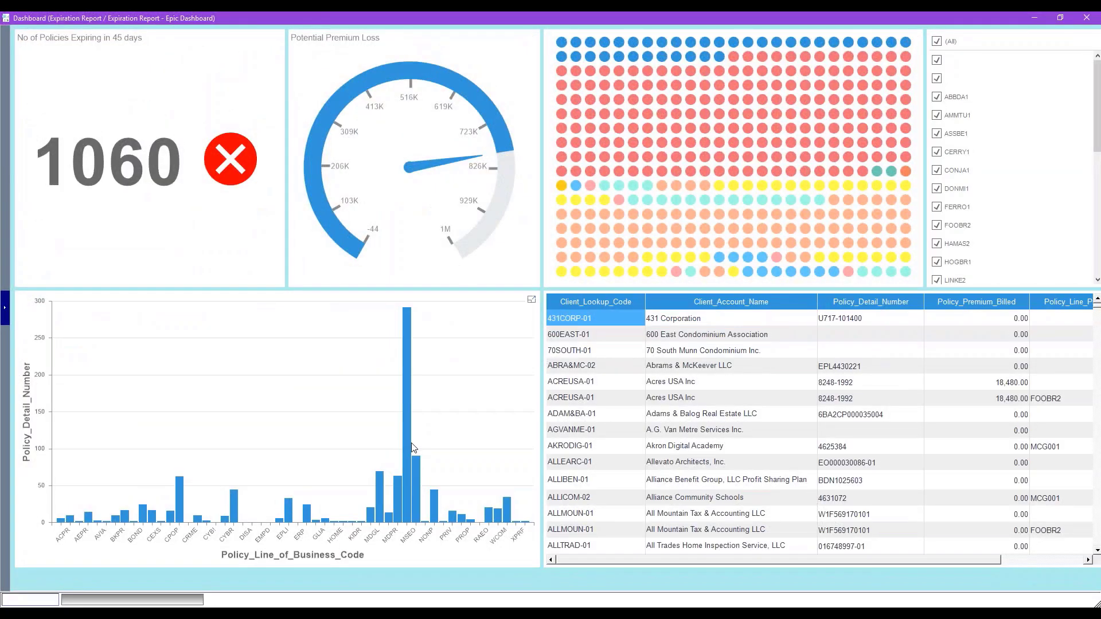
# - Examine the policies behind the tallest line-of-business bar, clear that filter, and view the remaining columns of the policy table
pyautogui.click(409, 449)
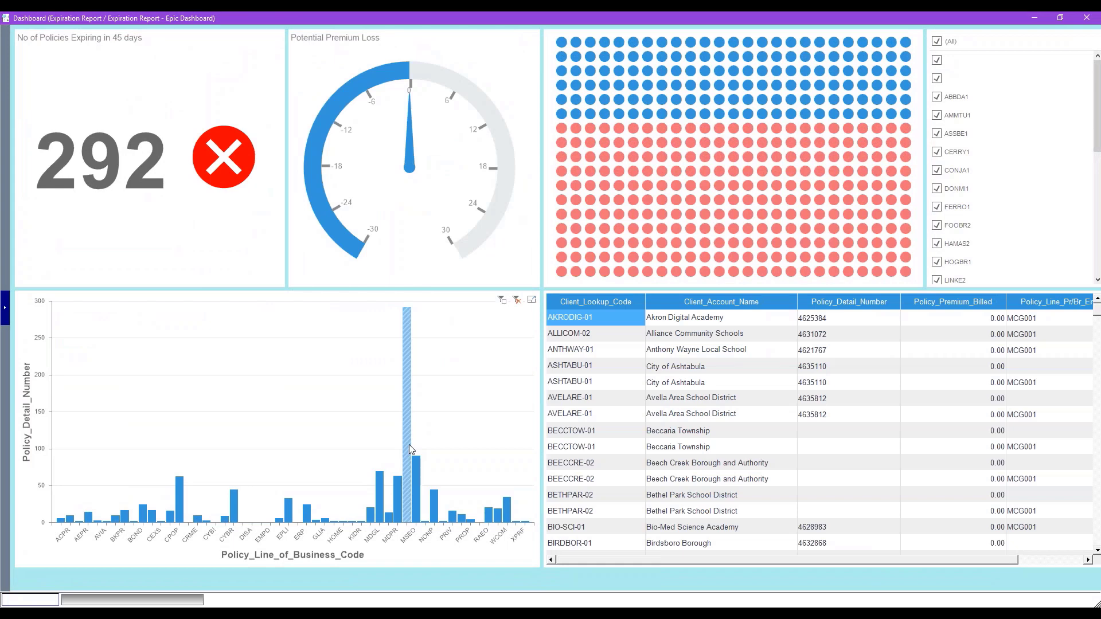
pyautogui.click(407, 485)
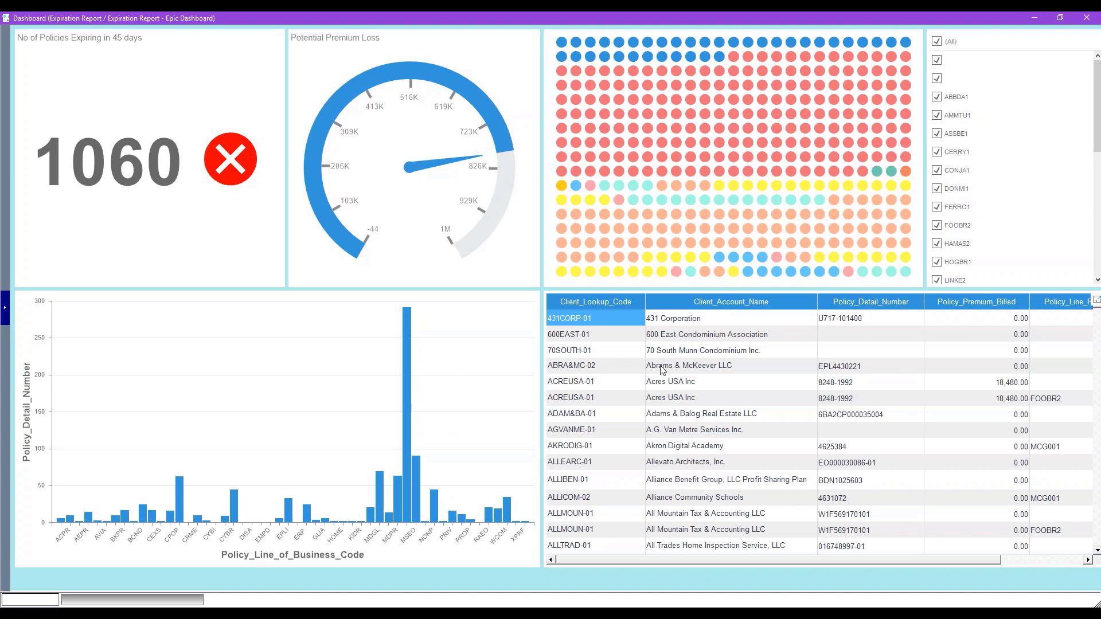
pyautogui.moveTo(814, 559)
pyautogui.mouseDown()
pyautogui.moveTo(978, 565)
pyautogui.moveTo(814, 560)
pyautogui.mouseUp()
pyautogui.moveTo(817, 559); pyautogui.dragTo(1028, 564)
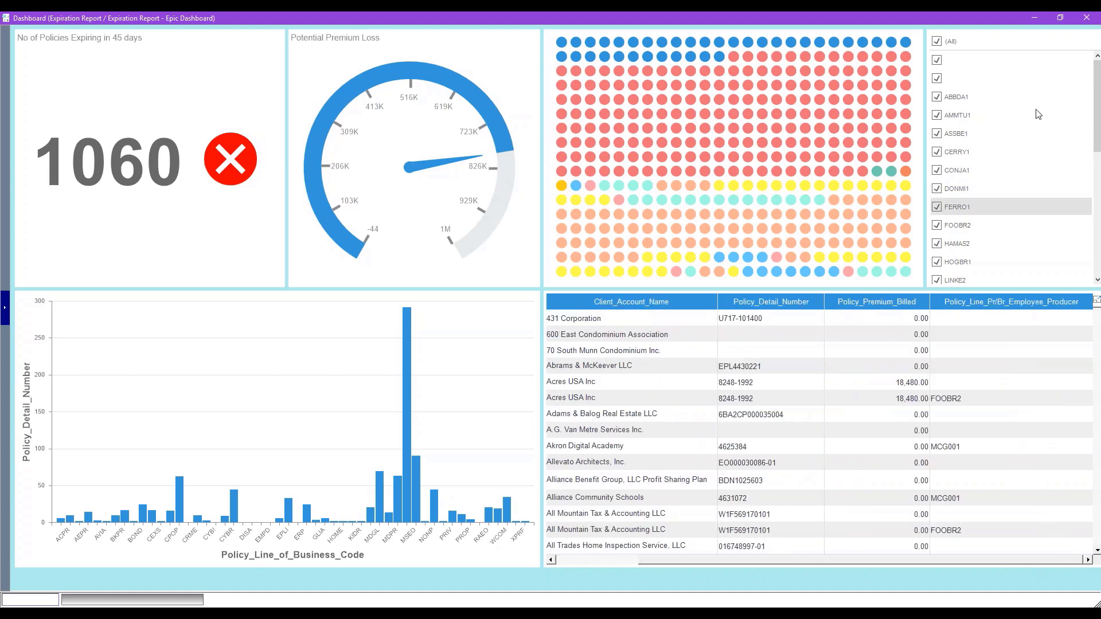
# - Filter the Expiration Report dashboard to only the producer codes ABBDA1 and CERRY1
pyautogui.click(936, 42)
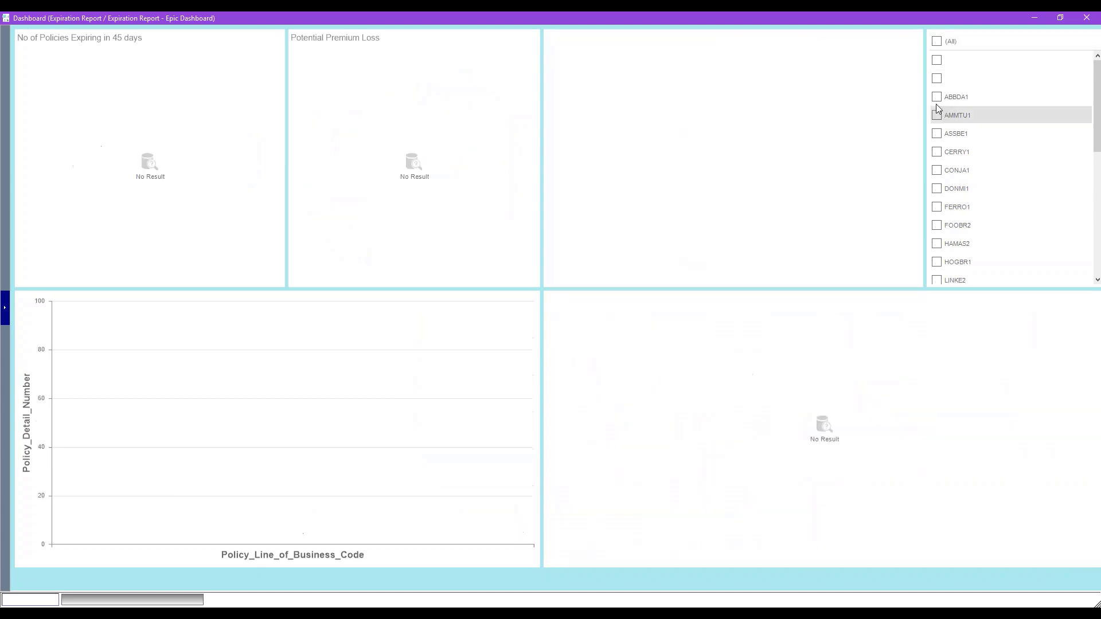
pyautogui.click(936, 97)
pyautogui.click(937, 152)
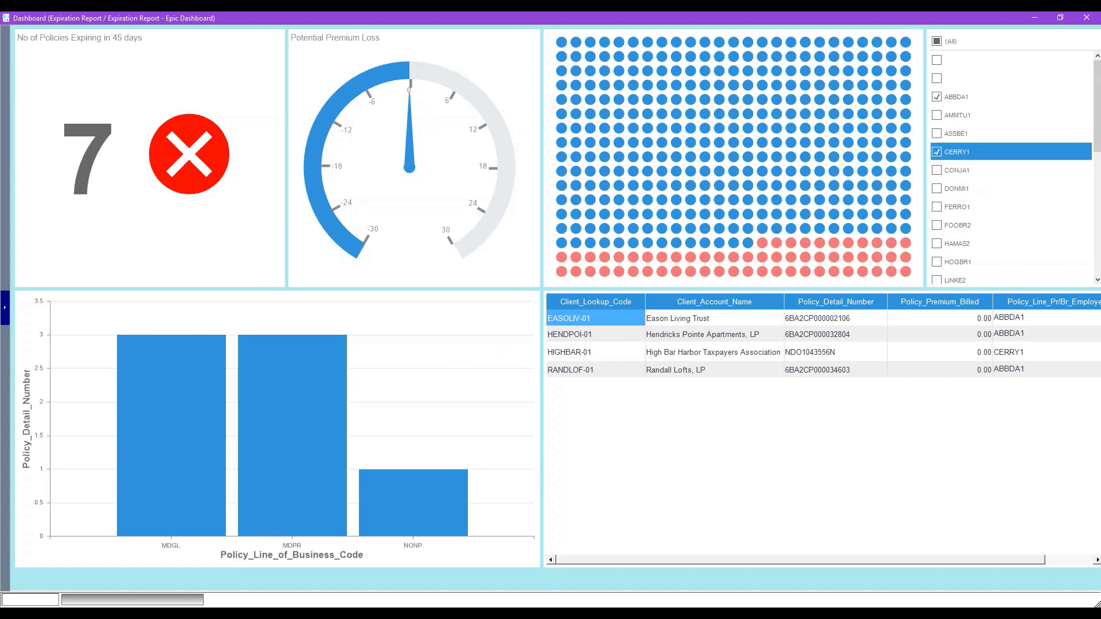
# - Switch to the New Business dashboard from the favorite dashboards
pyautogui.click(7, 311)
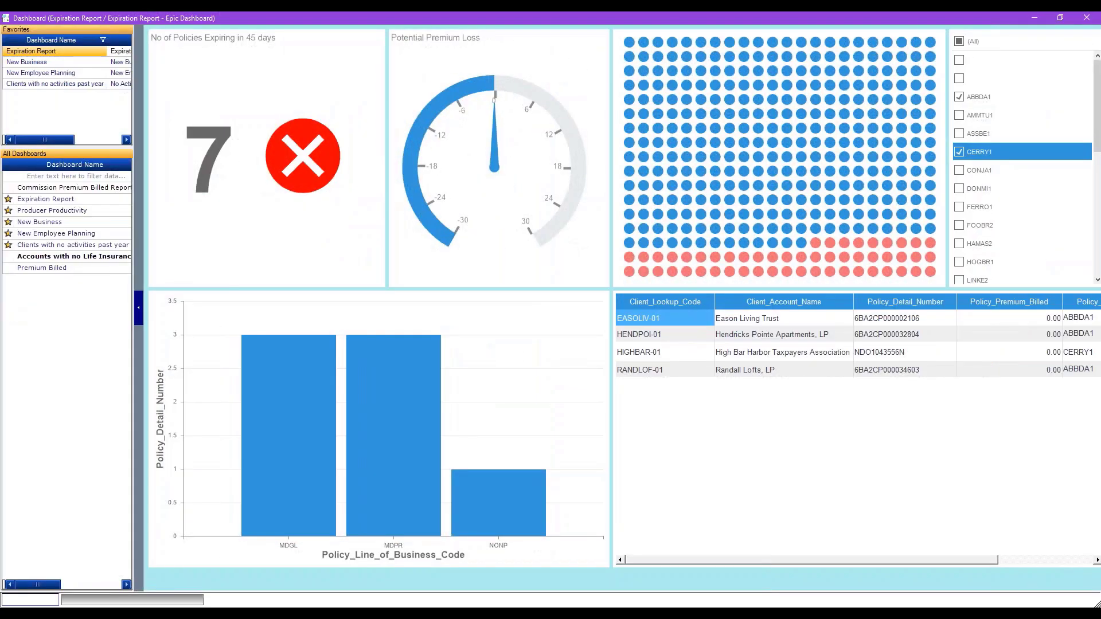
pyautogui.click(53, 63)
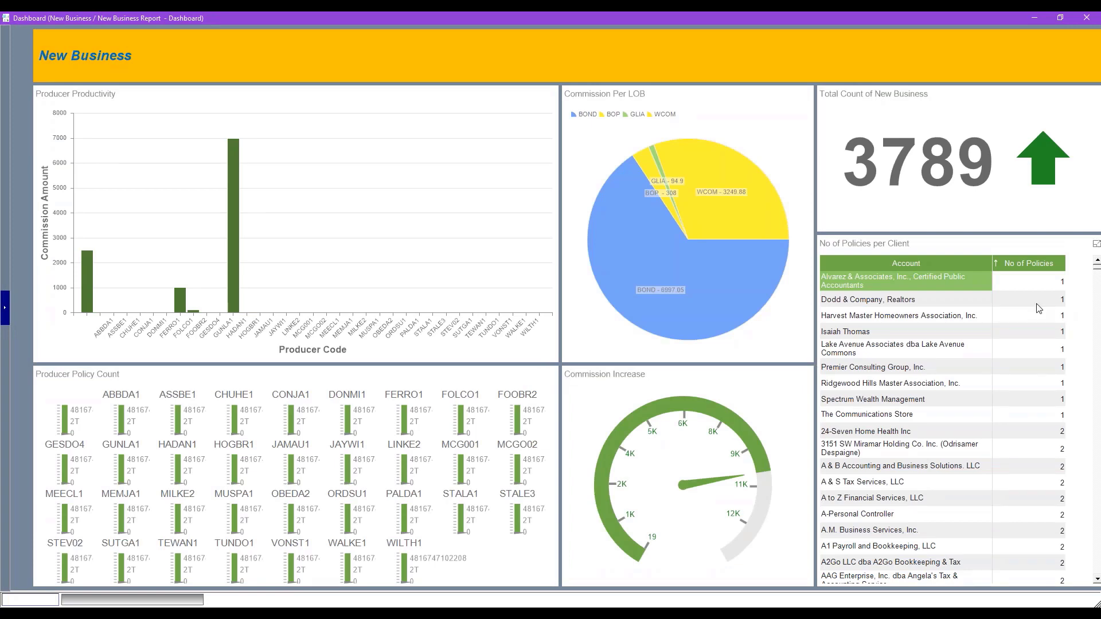
# - Review the New Business dashboard's policies-per-client list and charts, and close the dashboard window
pyautogui.scroll(-5, 1097, 273)
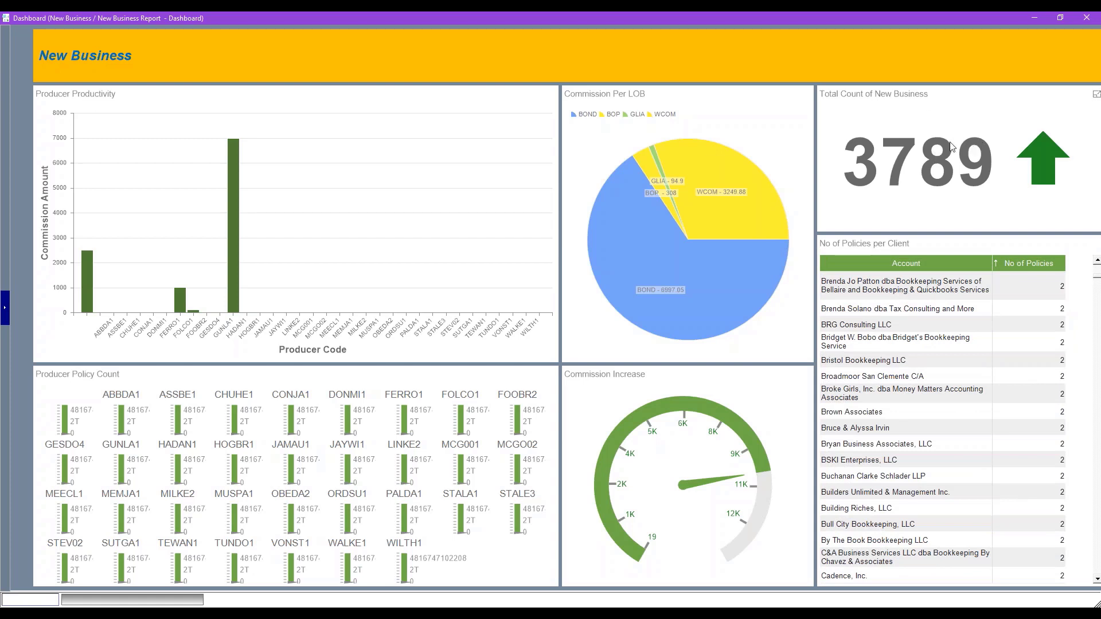
pyautogui.moveTo(640, 294)
pyautogui.moveTo(236, 262)
pyautogui.click(1082, 17)
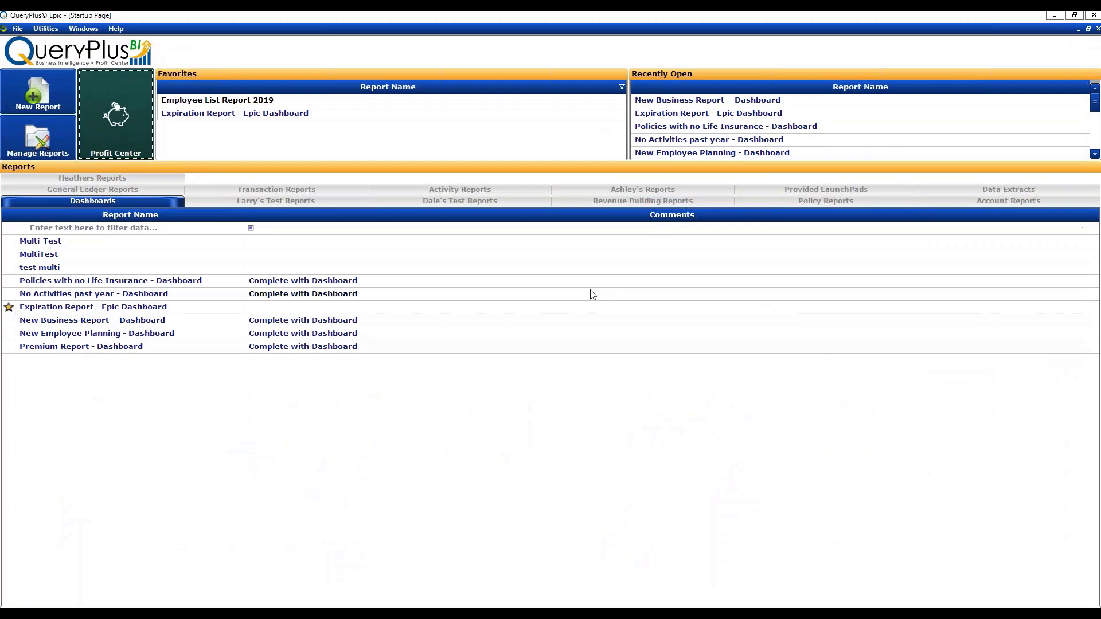
# - Open the Expiration Report - Epic Dashboard report from the recently opened reports and browse its available fields
pyautogui.click(747, 117)
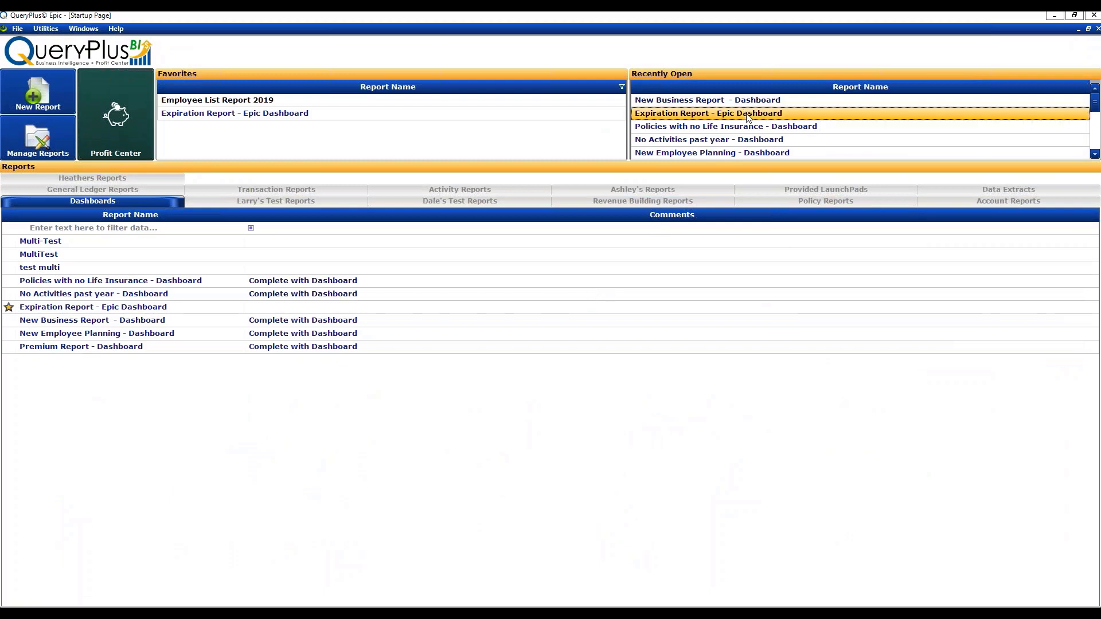
pyautogui.doubleClick(747, 116)
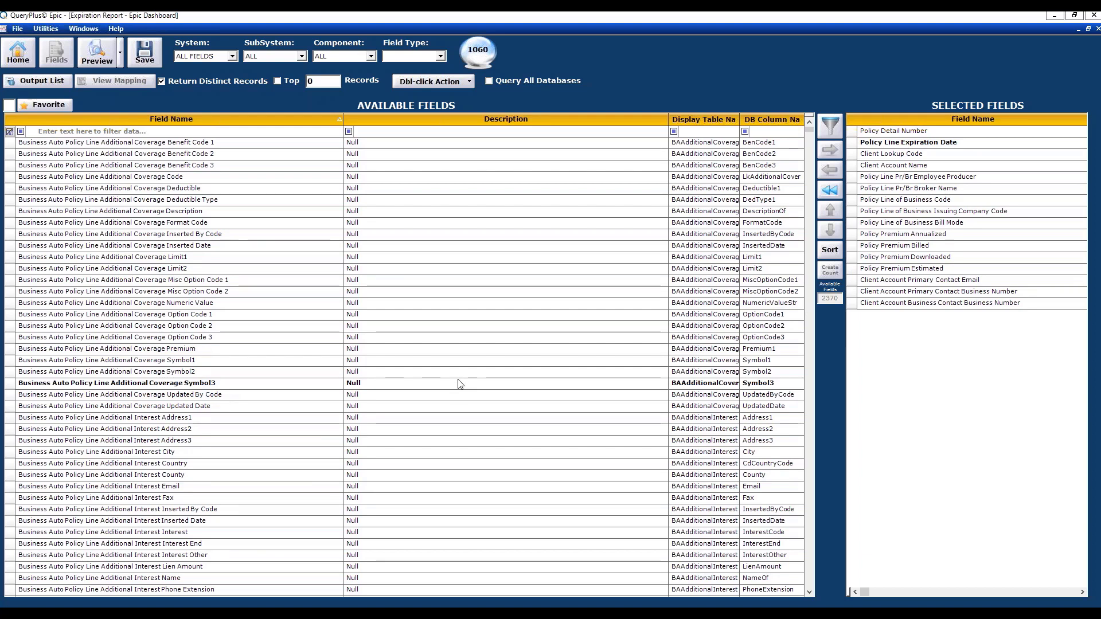
pyautogui.moveTo(807, 138); pyautogui.dragTo(814, 196)
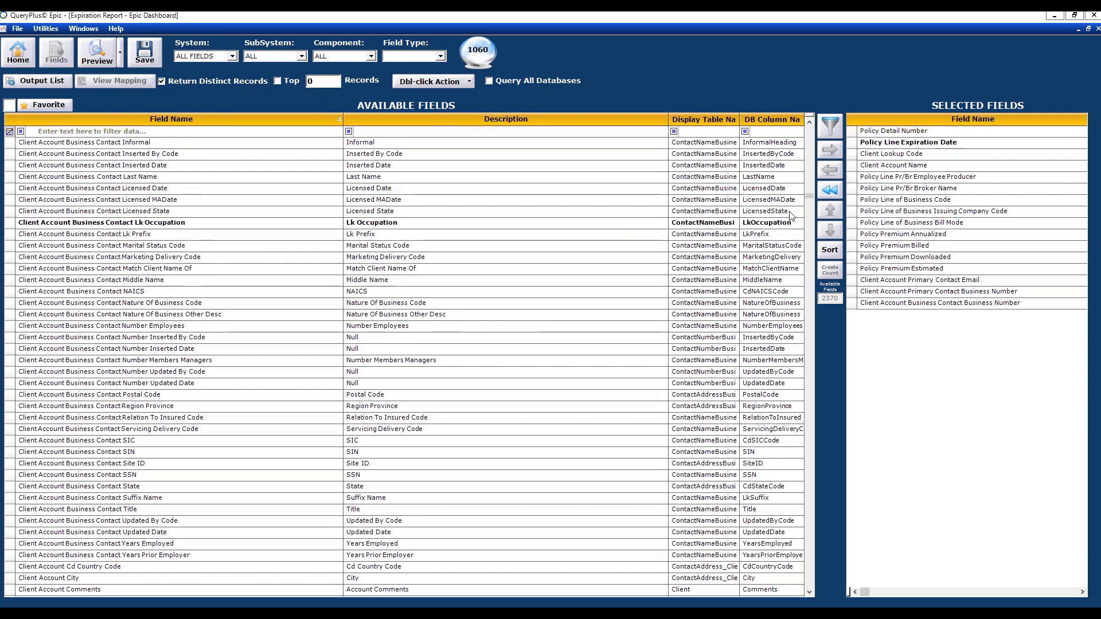
pyautogui.moveTo(809, 199); pyautogui.dragTo(819, 245)
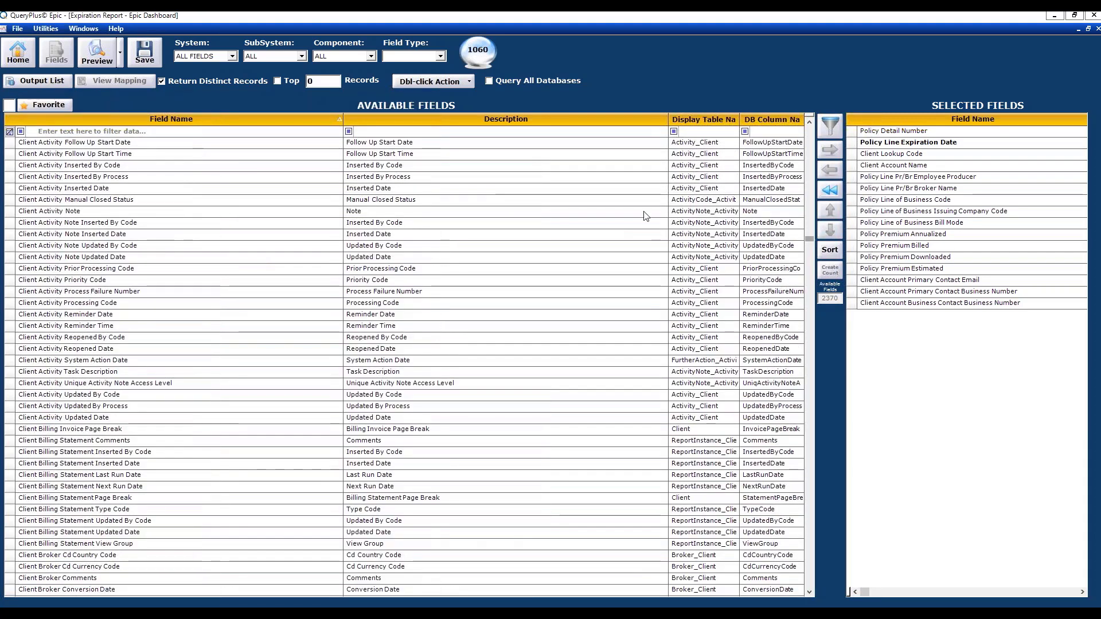
# - Filter the available fields by the field name text "policy transa" and look through the matching fields
pyautogui.click(199, 136)
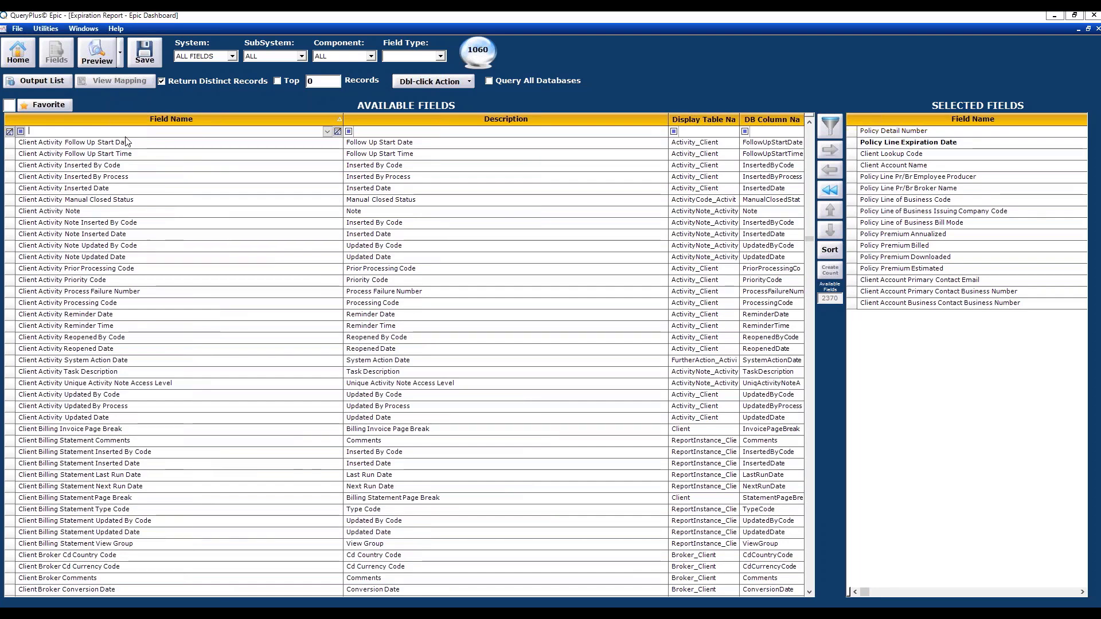
pyautogui.write('policy transa')
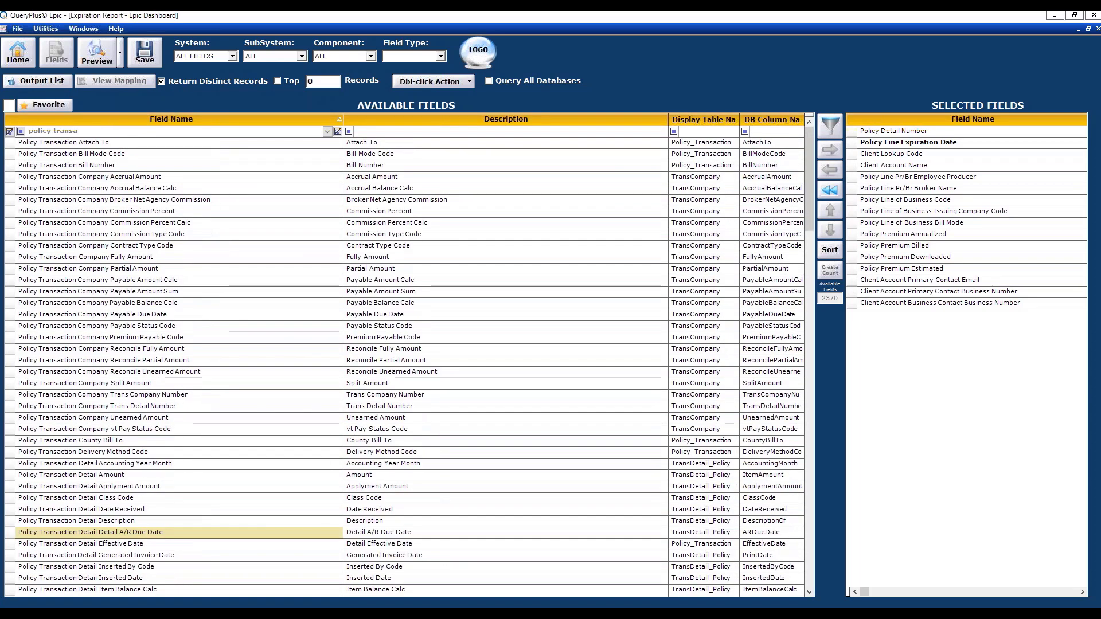
pyautogui.moveTo(809, 142); pyautogui.dragTo(808, 225)
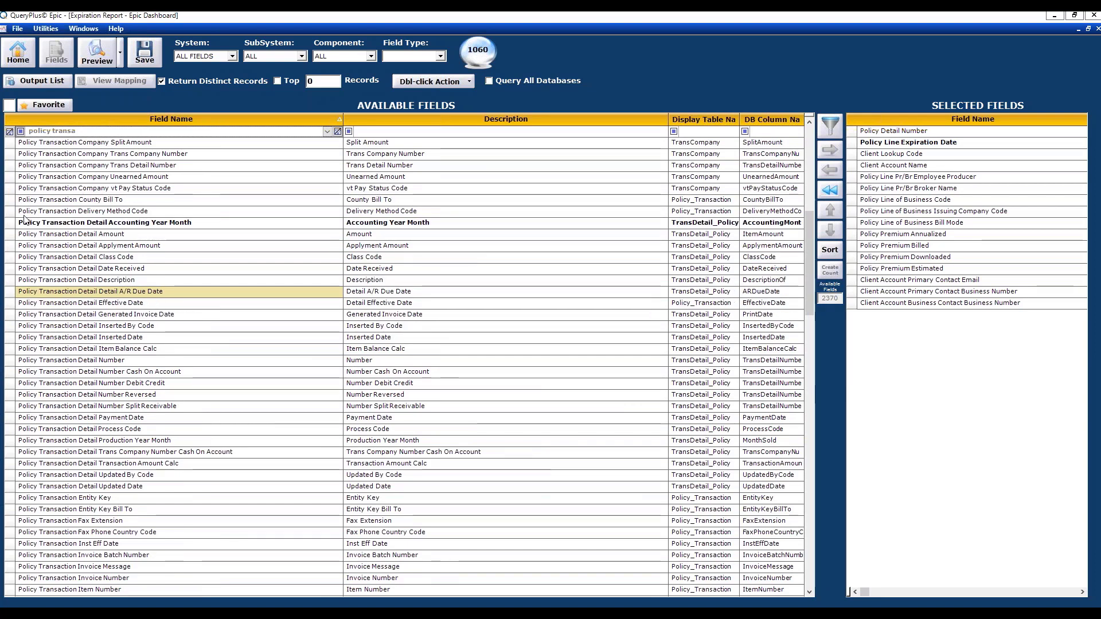
# - Review the comparison operators of the field name filter and narrow the available fields to descriptions containing "date"
pyautogui.click(20, 132)
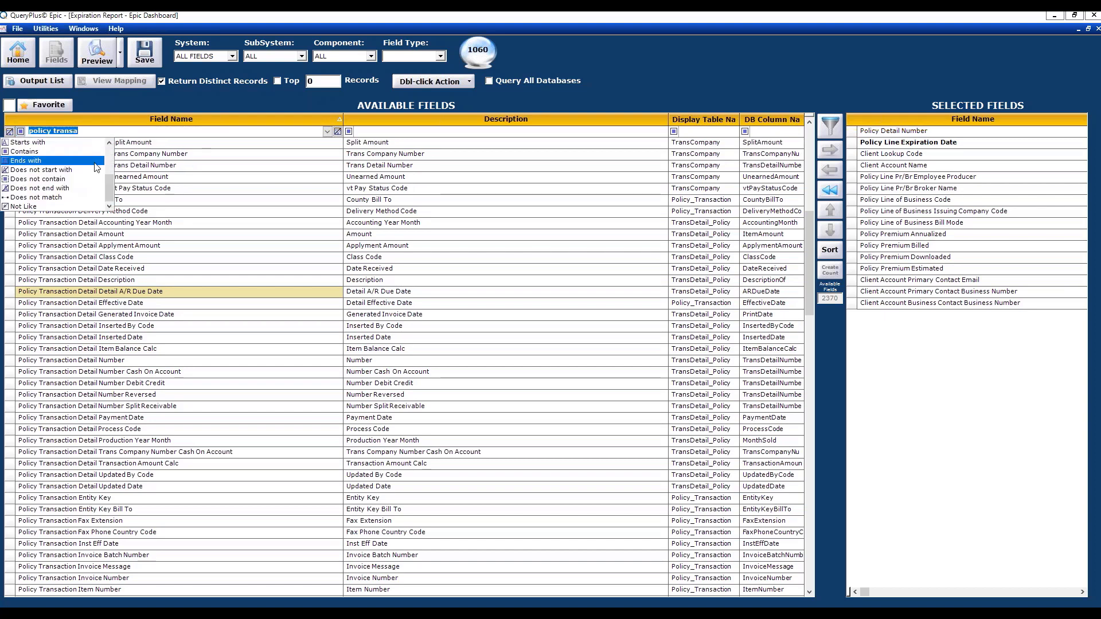
pyautogui.click(108, 151)
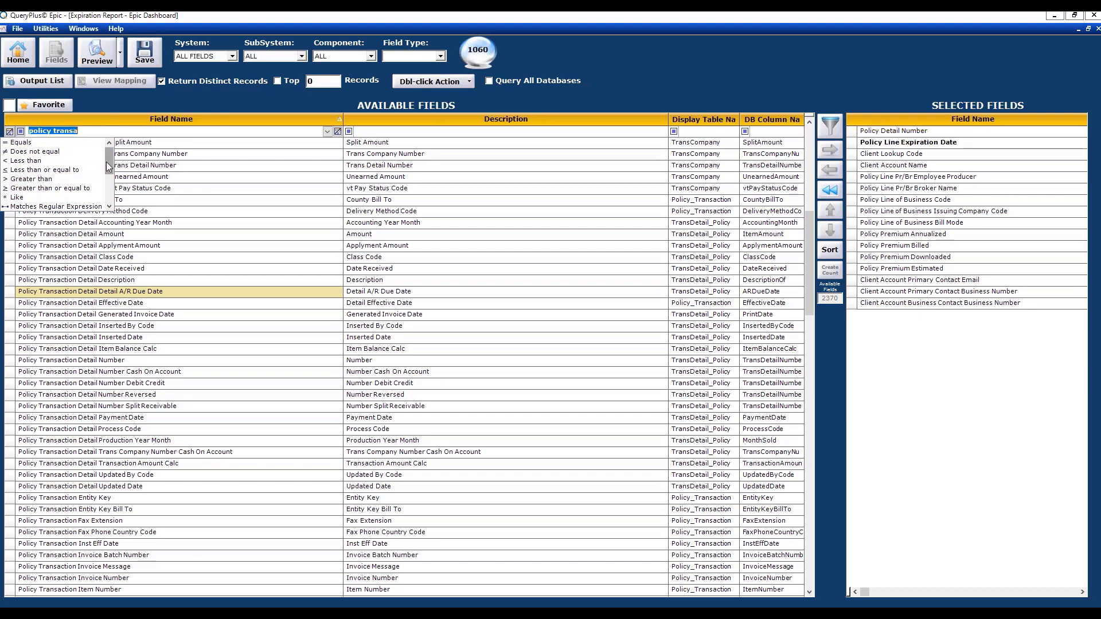
pyautogui.moveTo(106, 161); pyautogui.dragTo(106, 184)
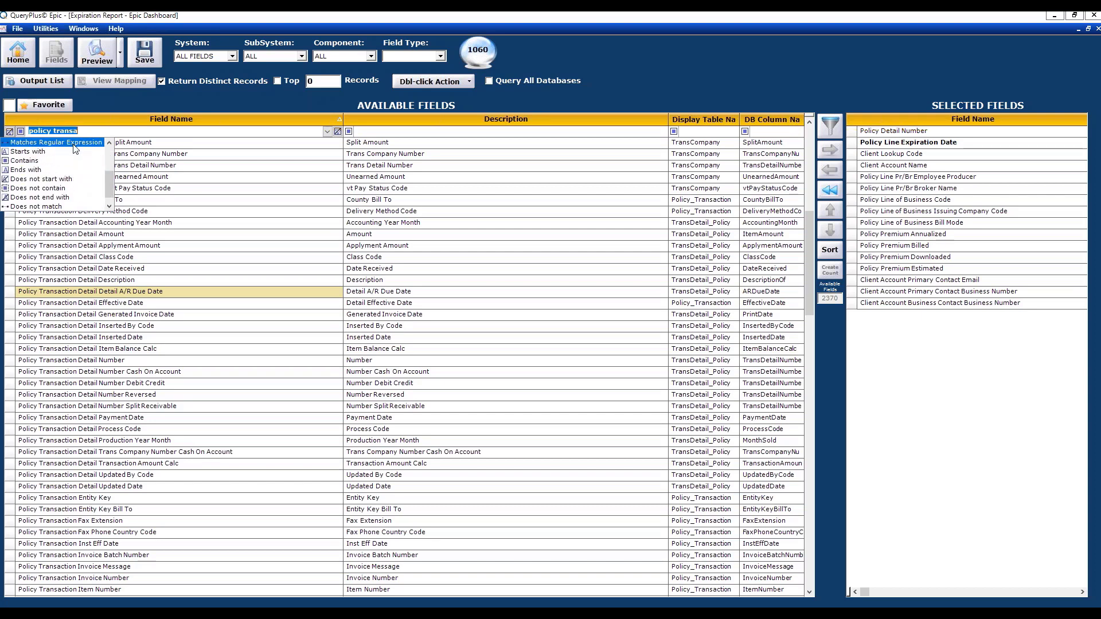
pyautogui.click(211, 169)
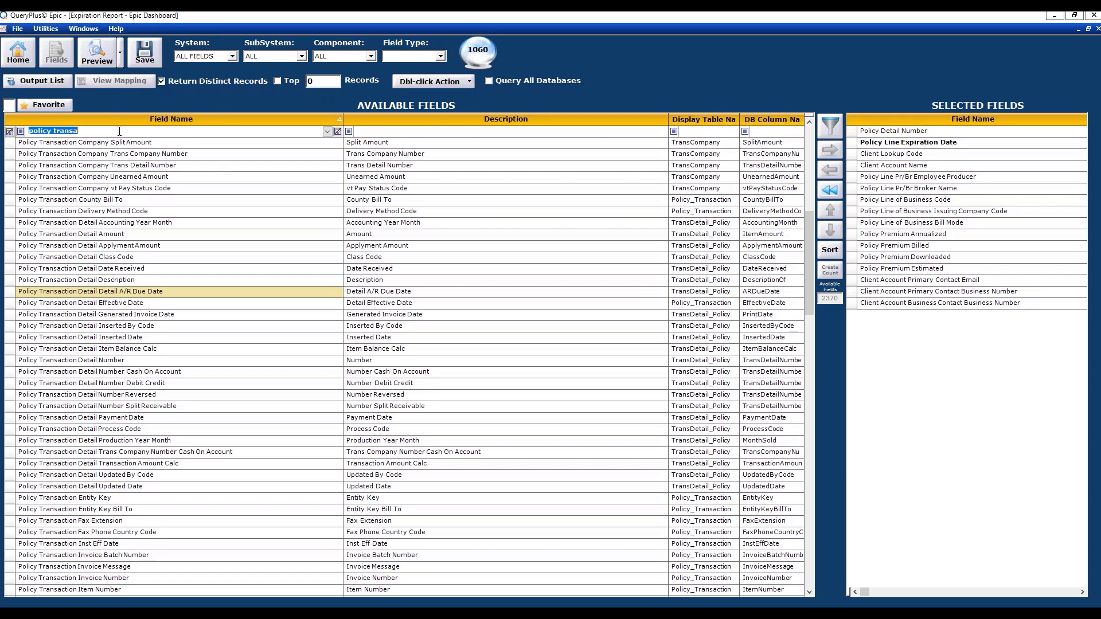
pyautogui.click(496, 132)
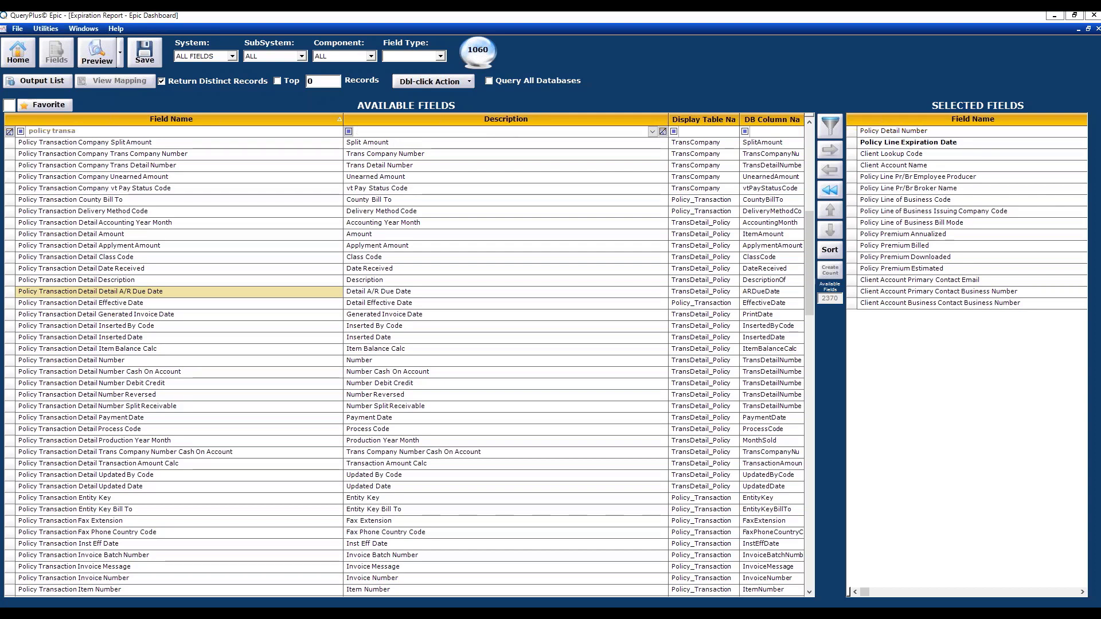
pyautogui.write('date')
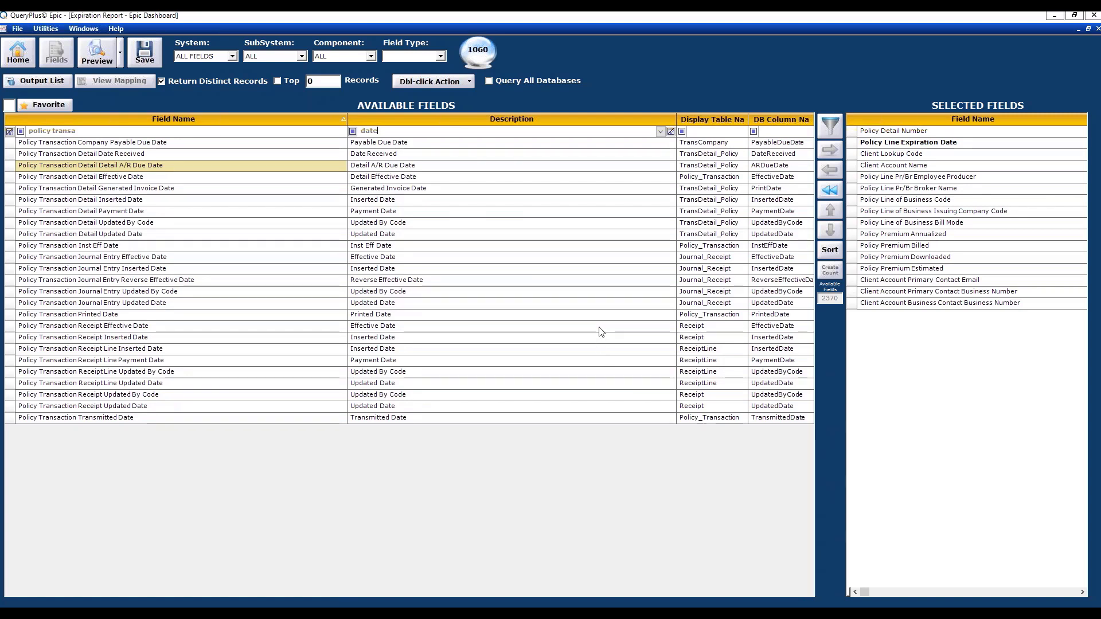
# - View the interface mapping of the Policy Transaction Detail Detail A/R Due Date field and close it
pyautogui.click(180, 171)
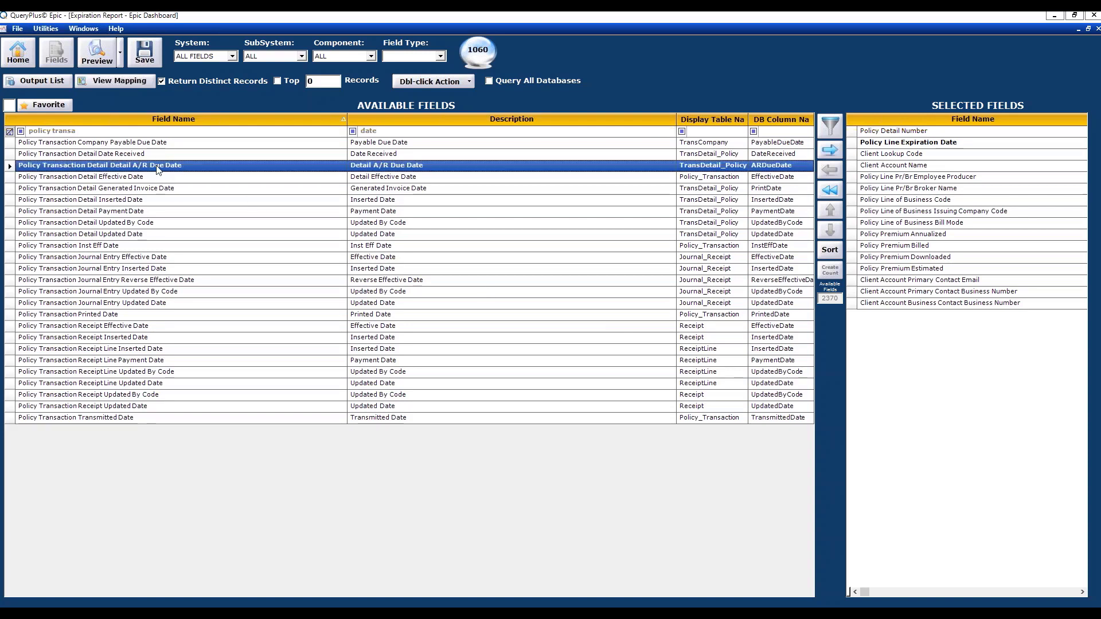
pyautogui.click(127, 83)
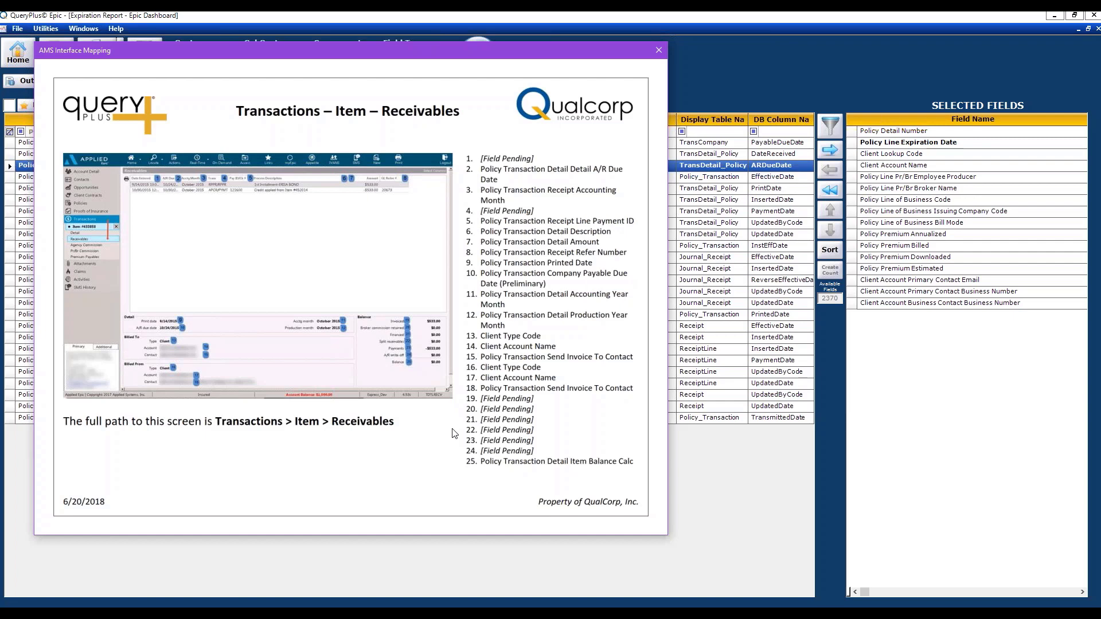
pyautogui.click(658, 51)
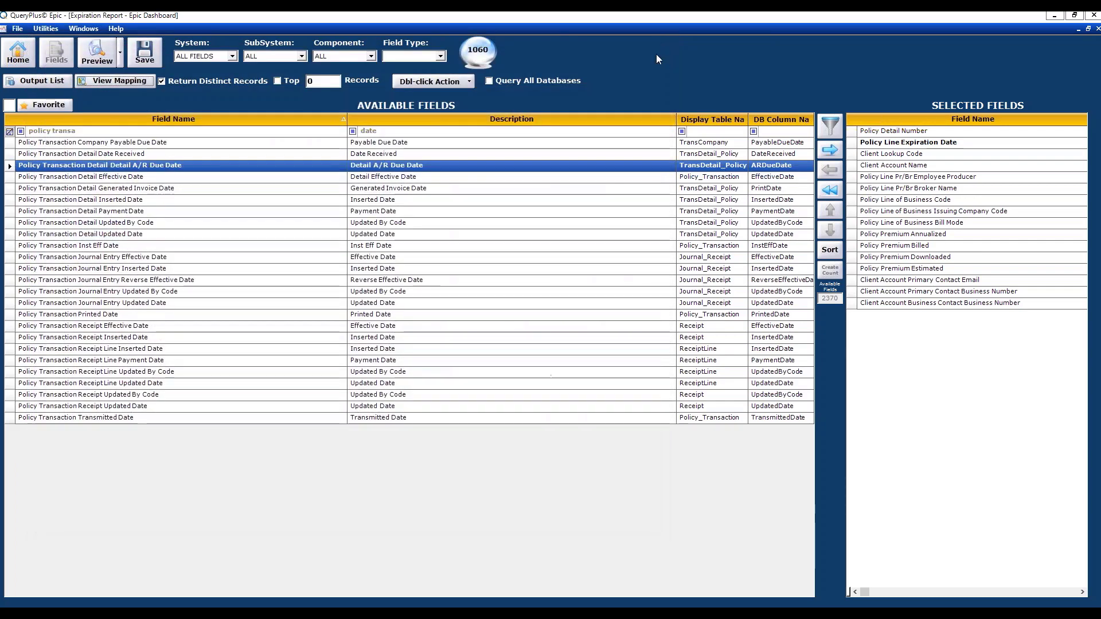
# - Add the Policy Transaction Inst Eff Date field to the report's selected fields and remove it again
pyautogui.click(397, 212)
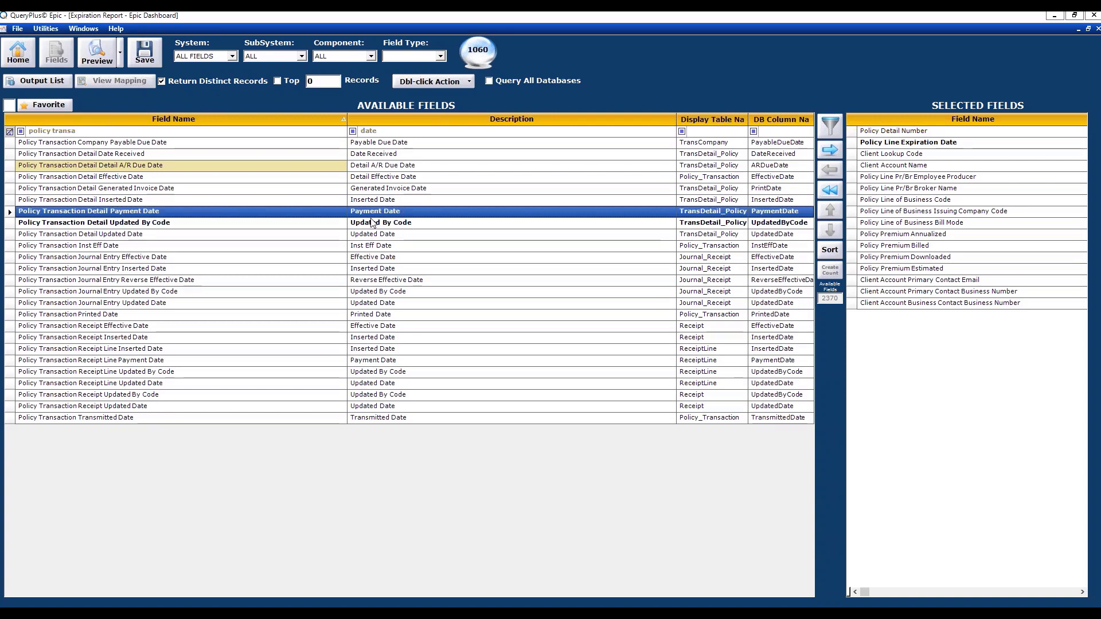
pyautogui.click(218, 247)
pyautogui.doubleClick(241, 248)
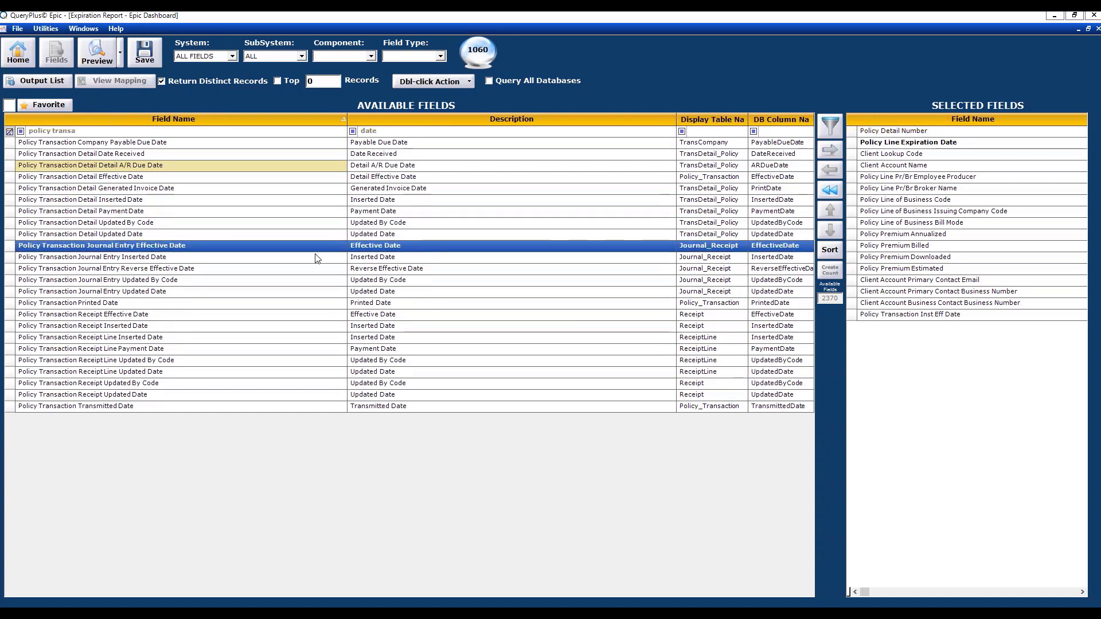
pyautogui.click(999, 319)
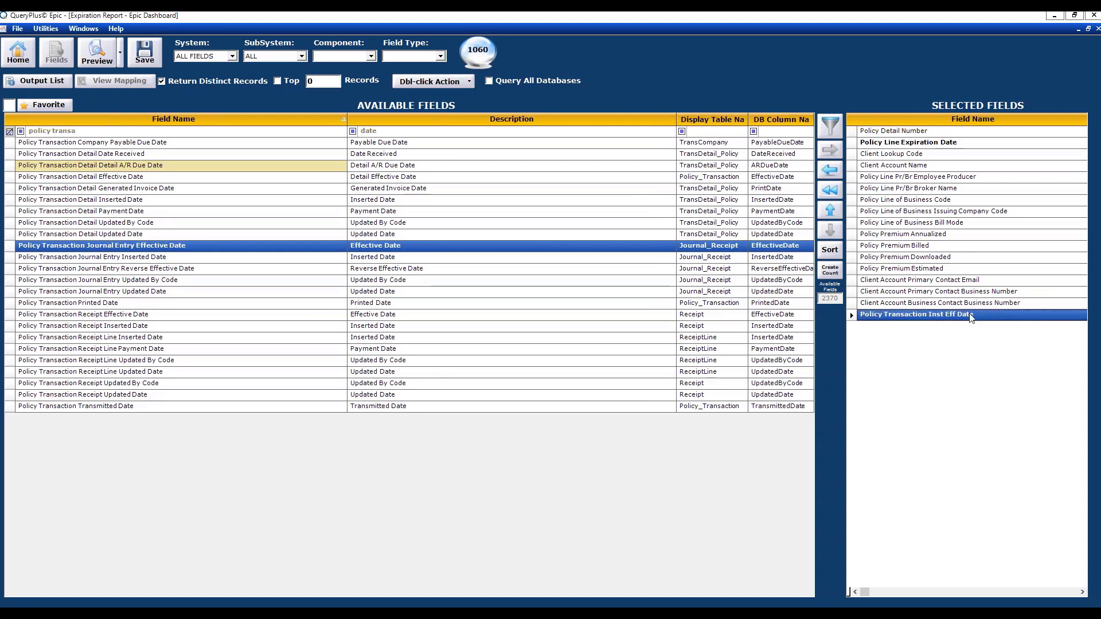
pyautogui.click(830, 171)
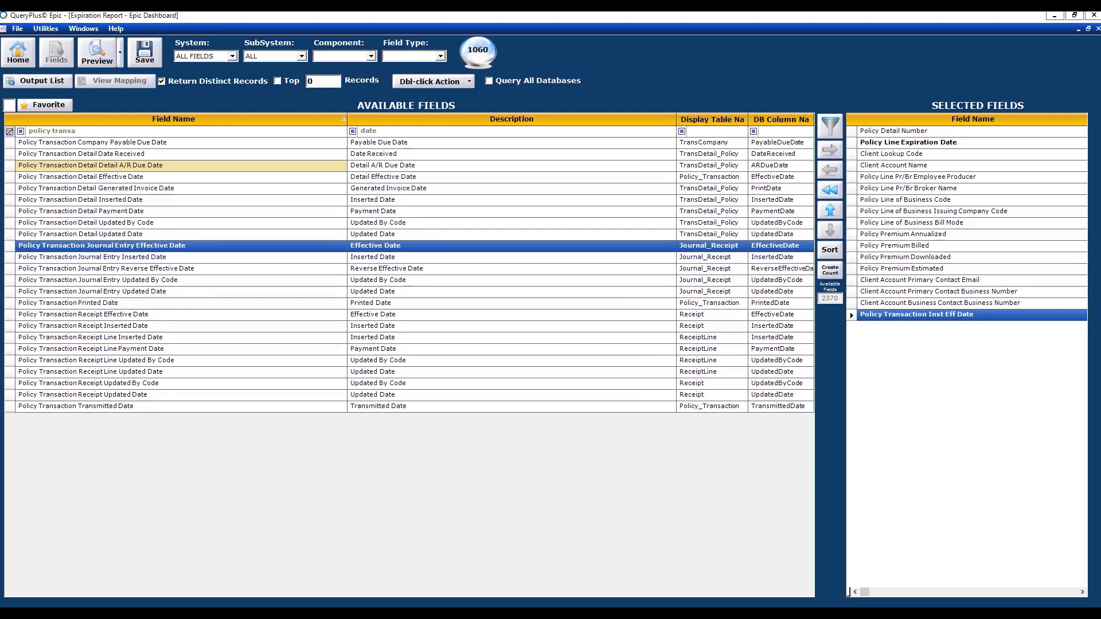
pyautogui.click(175, 236)
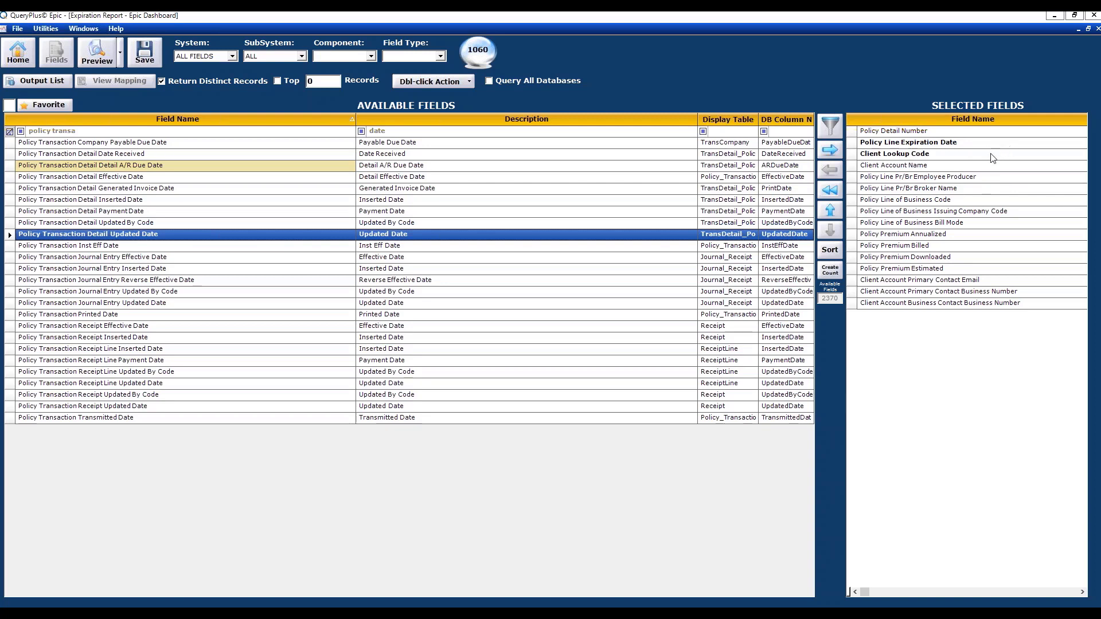
# - Open the report's filter wizard and set a Policy Detail Number condition of contains 58
pyautogui.click(833, 131)
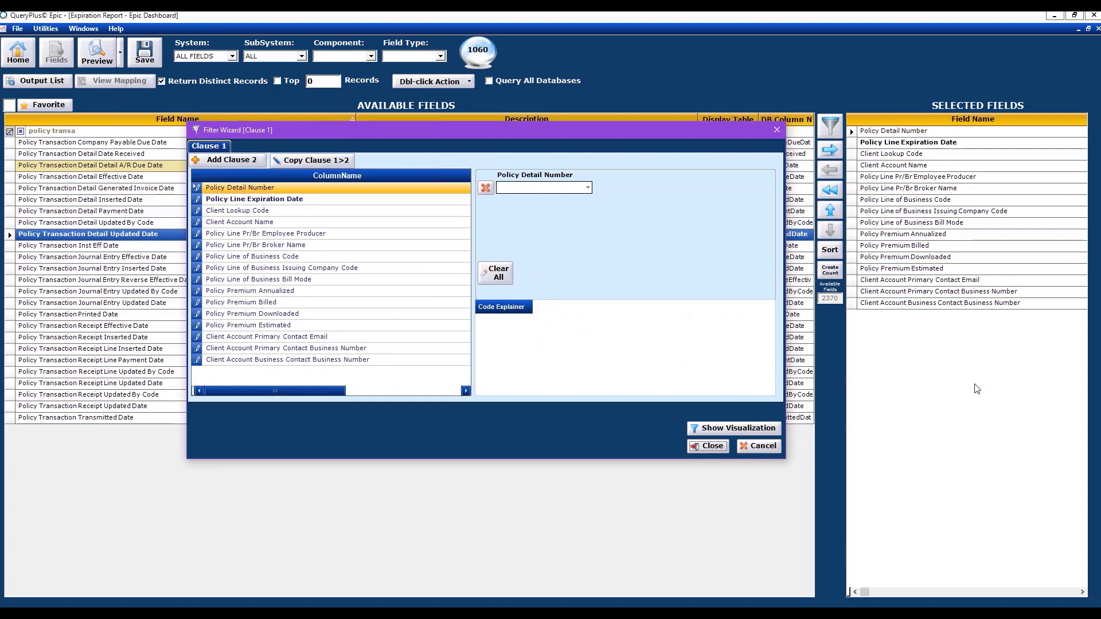
pyautogui.click(357, 192)
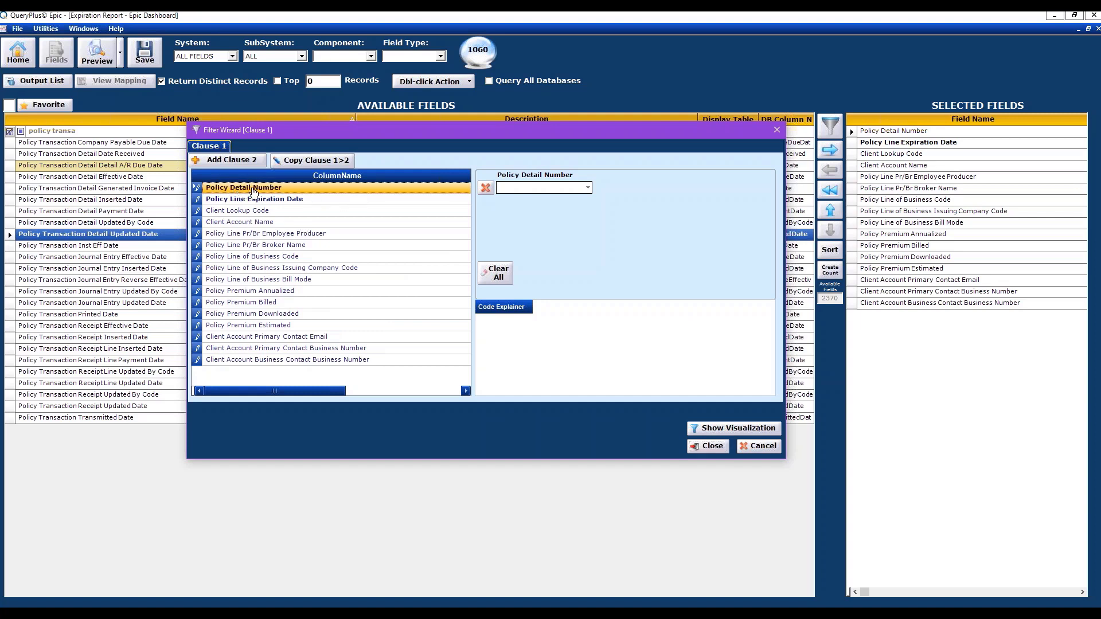
pyautogui.click(588, 189)
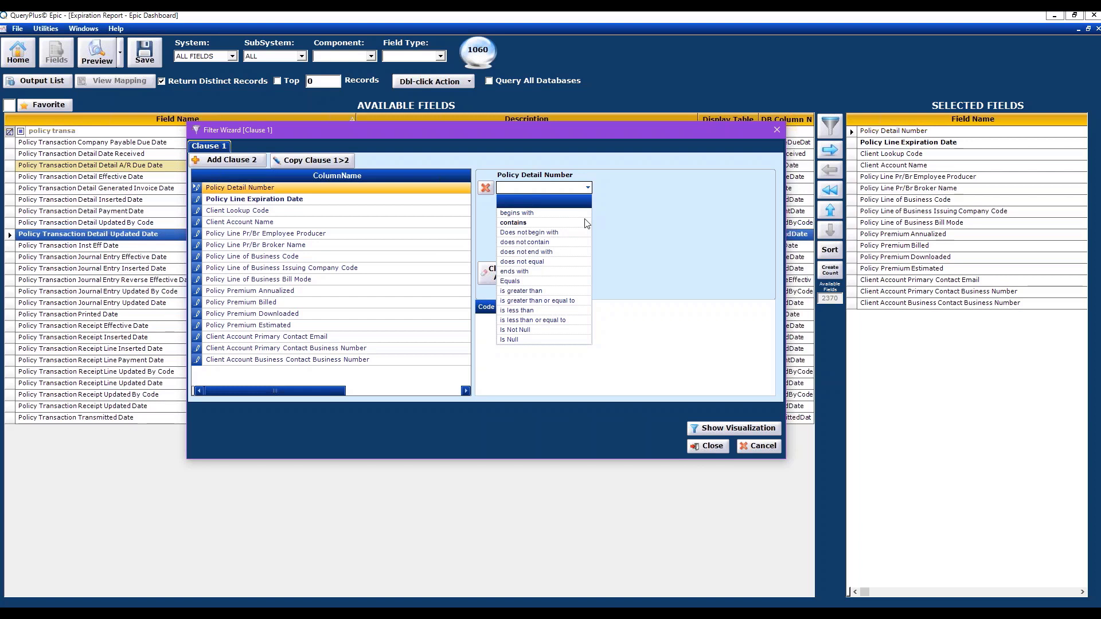
pyautogui.click(539, 223)
pyautogui.click(629, 187)
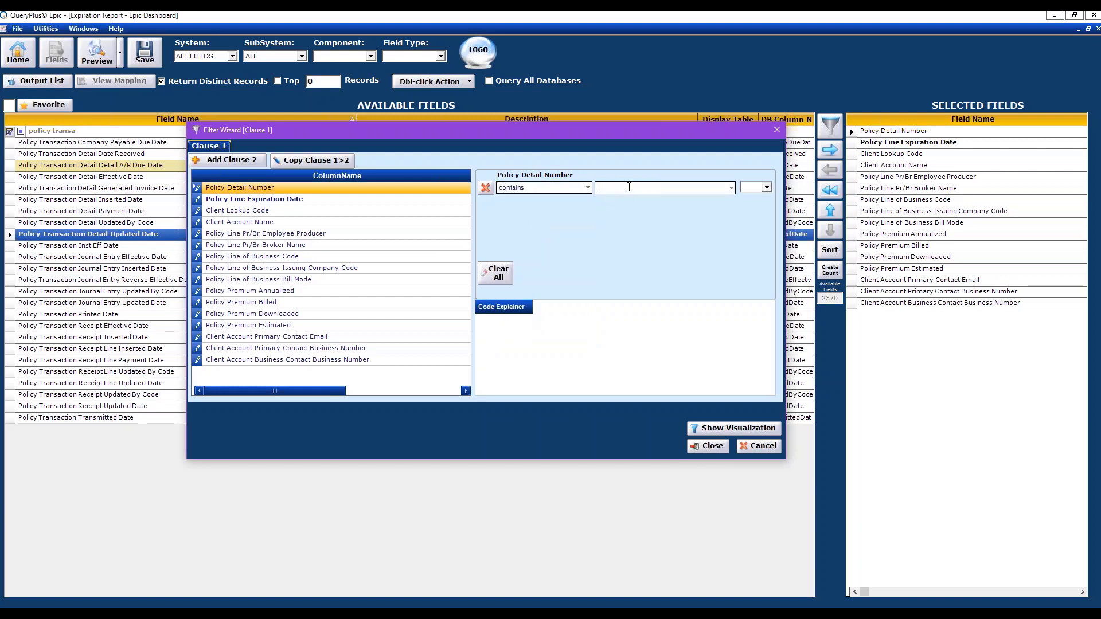
pyautogui.write('58')
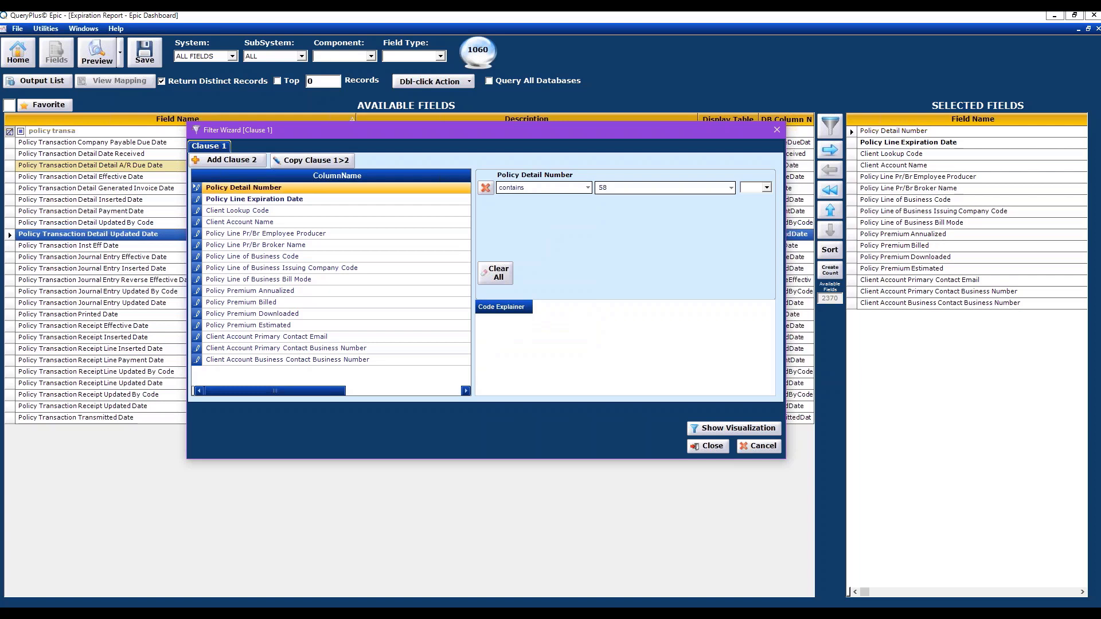
# - Add an Or condition of begins with A for Policy Detail Number, and clear all of that field's conditions
pyautogui.click(766, 188)
pyautogui.click(763, 207)
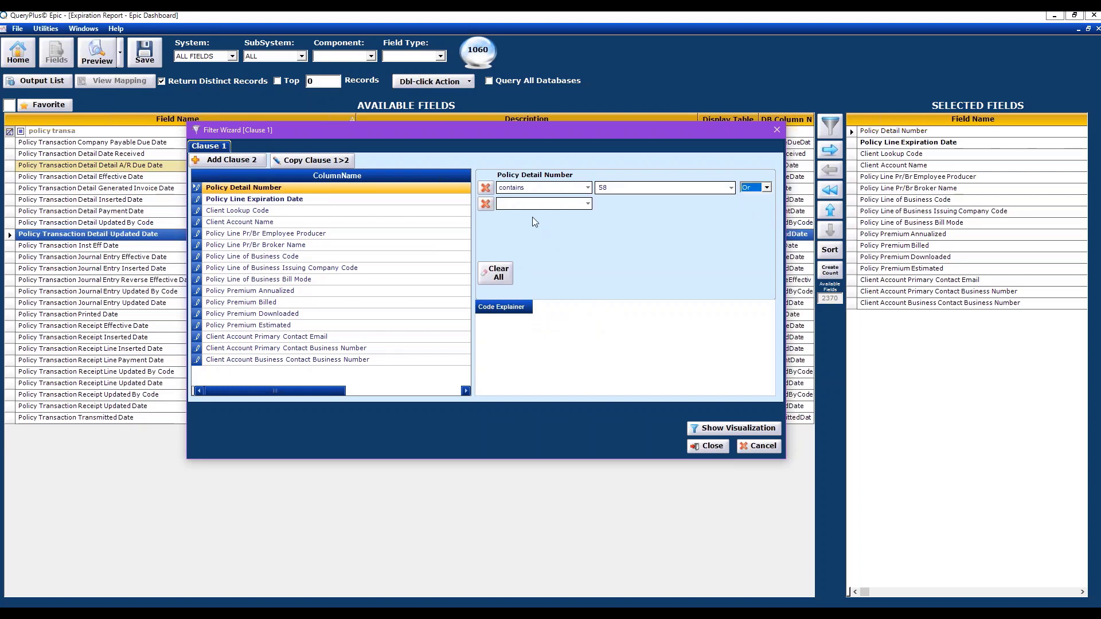
pyautogui.click(580, 205)
pyautogui.click(570, 231)
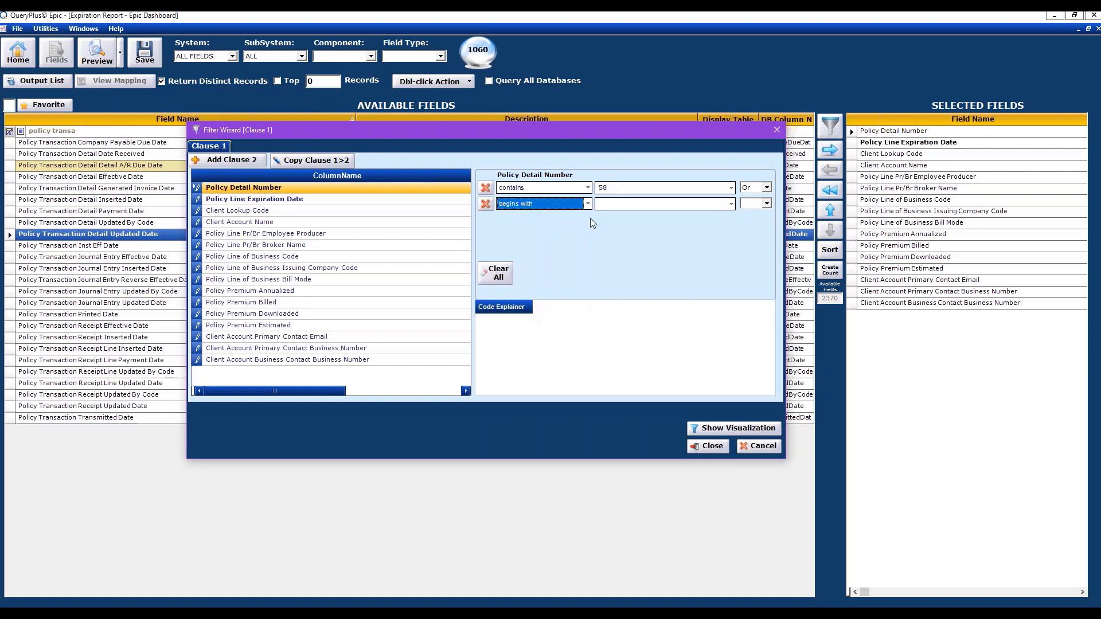
pyautogui.click(616, 204)
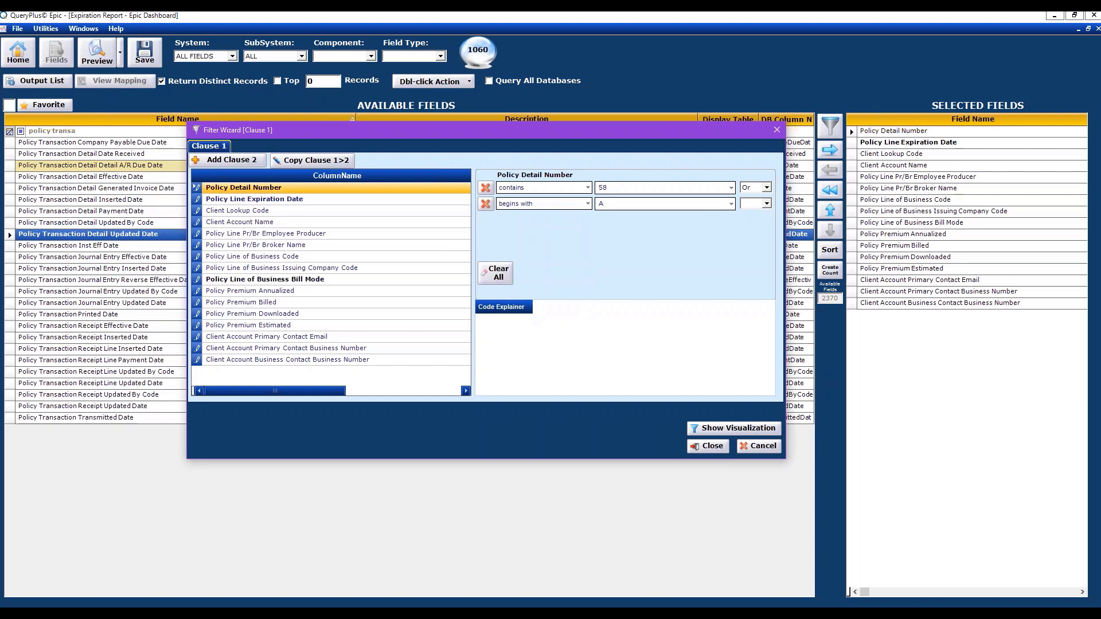
pyautogui.click(498, 273)
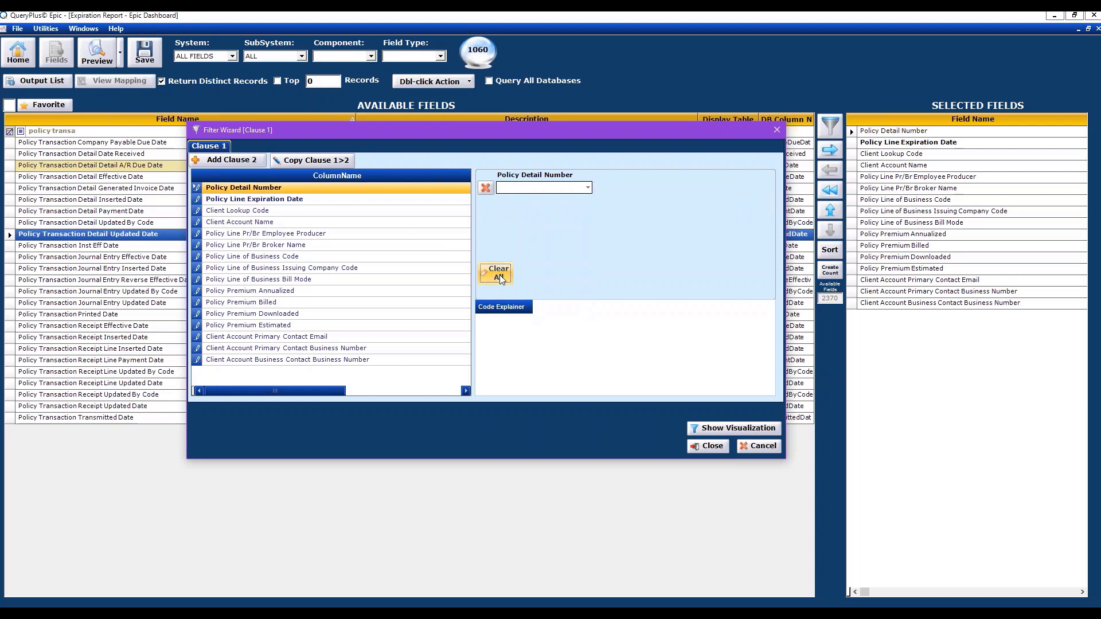
# - Change the Policy Line Expiration Date filter condition to Last X Days
pyautogui.click(271, 200)
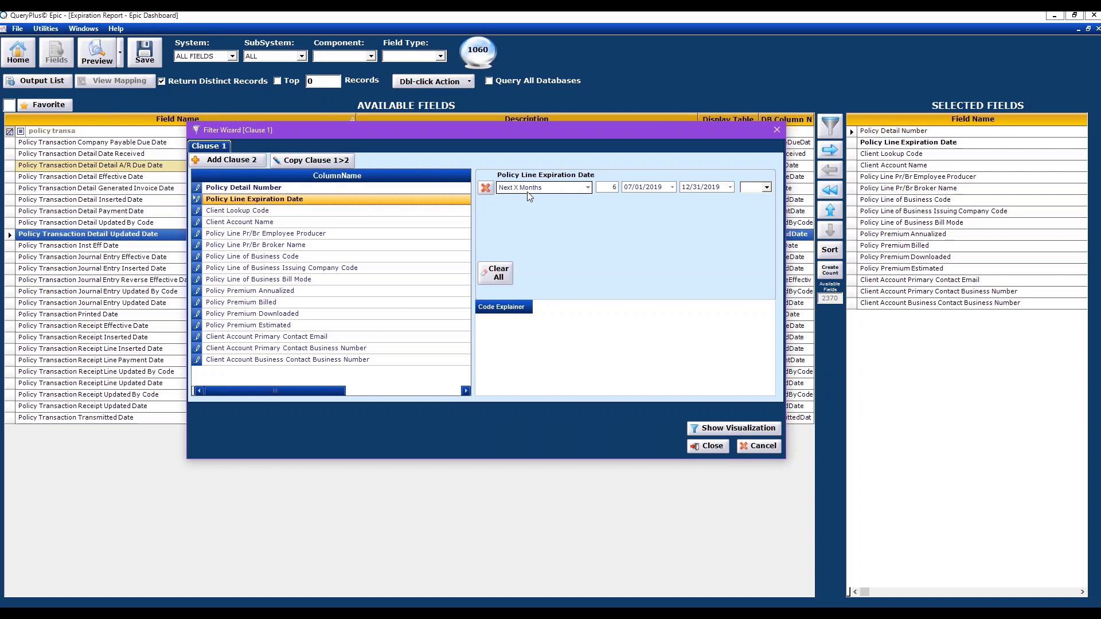
pyautogui.click(585, 193)
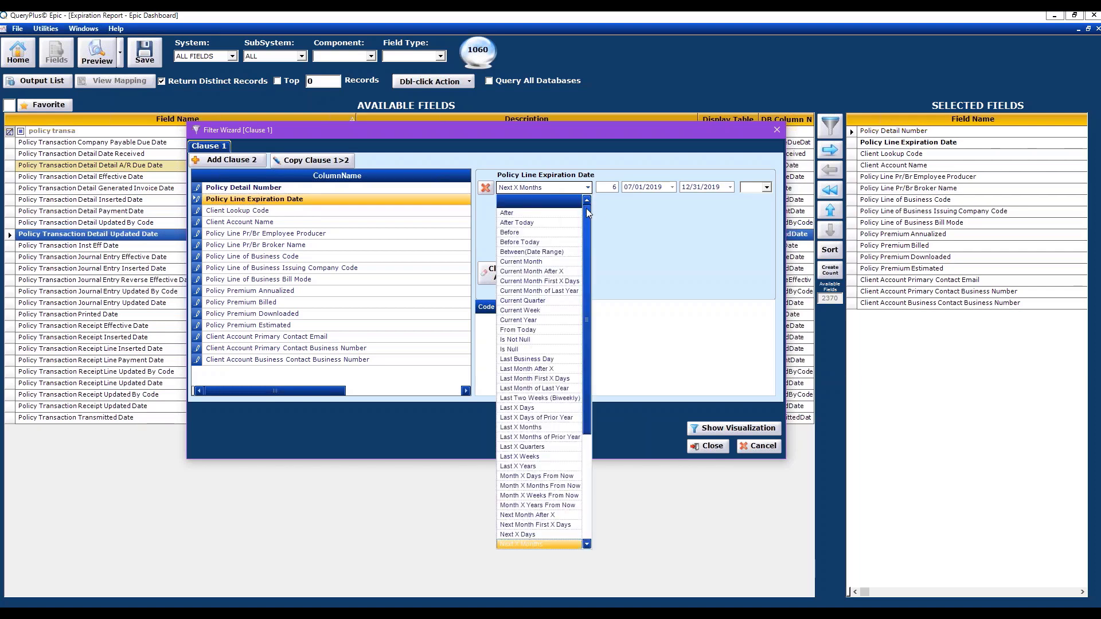
pyautogui.scroll(-3, 587, 211)
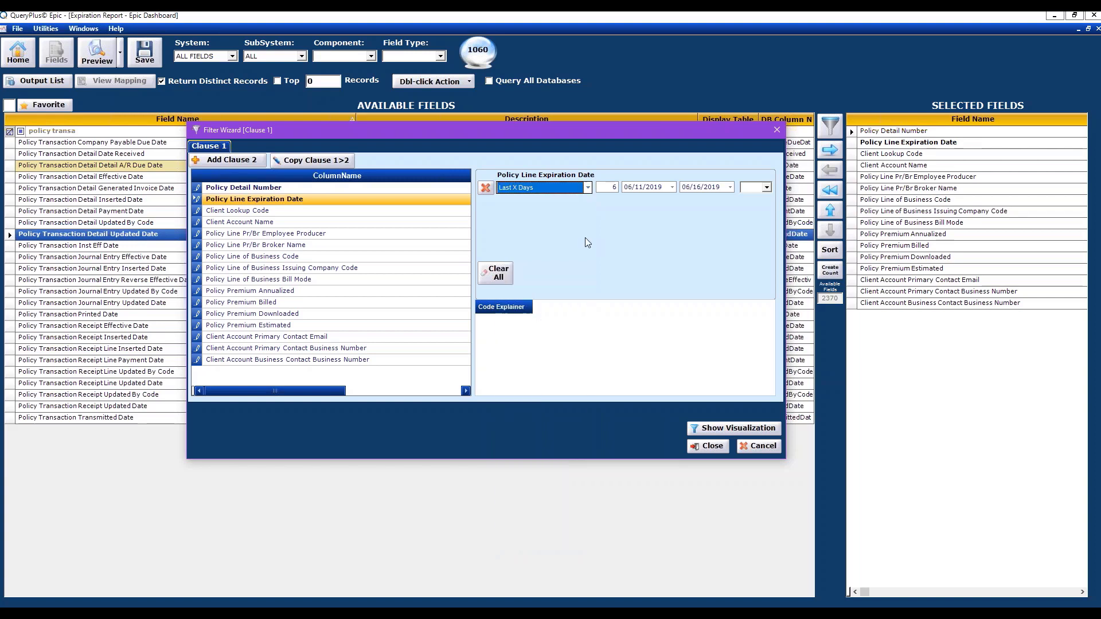
# - Change the Policy Line Expiration Date filter condition to Next X Days with a value of 45
pyautogui.click(524, 310)
pyautogui.doubleClick(612, 188)
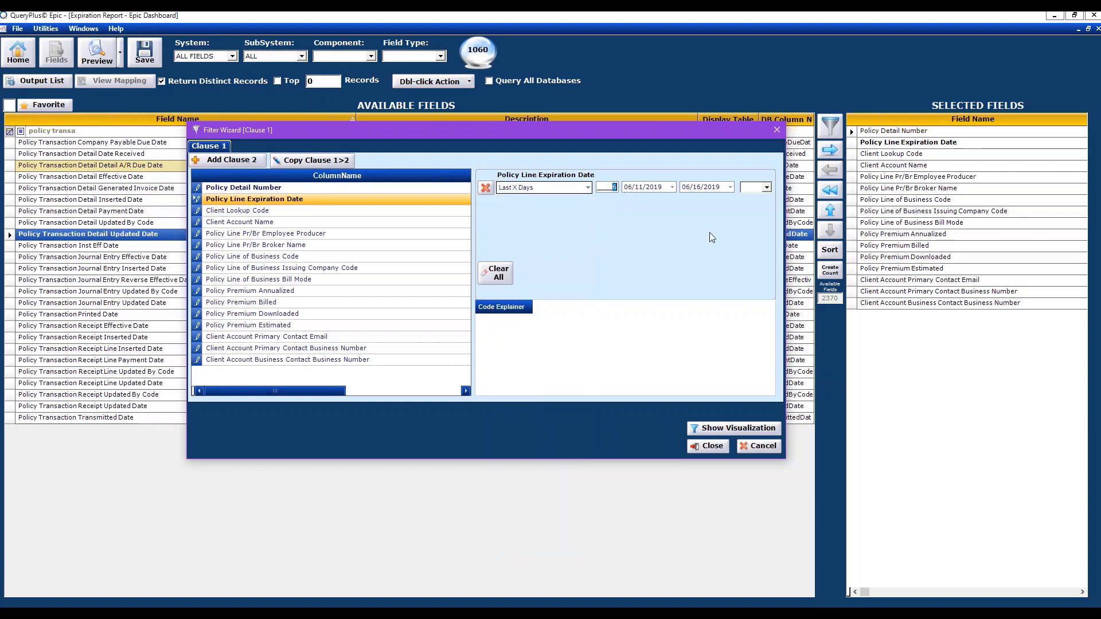
pyautogui.click(587, 187)
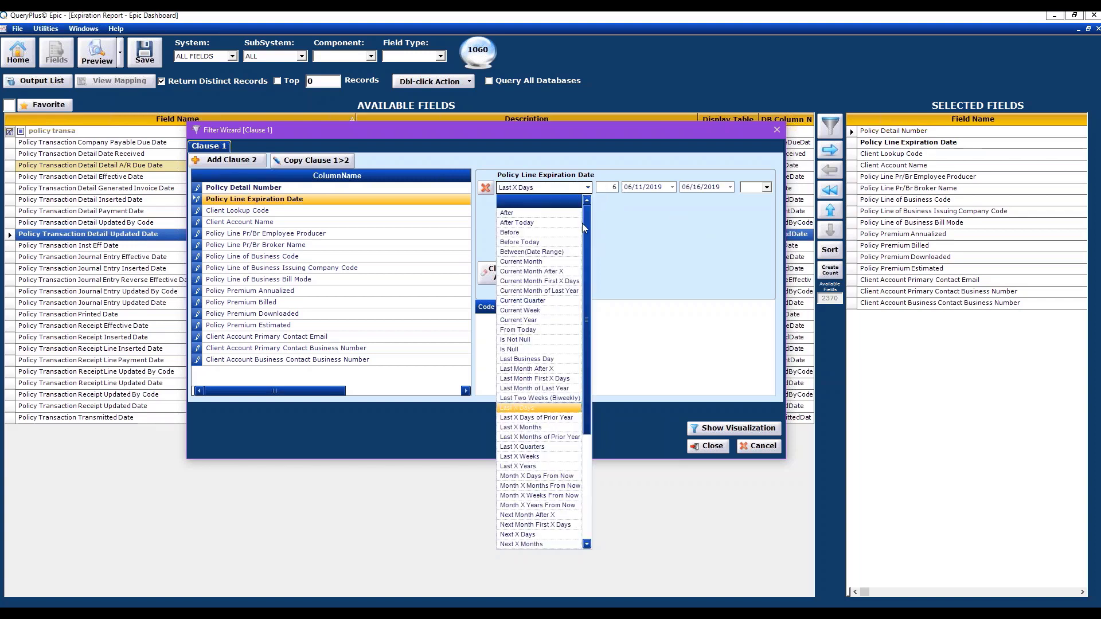
pyautogui.moveTo(587, 281); pyautogui.dragTo(582, 386)
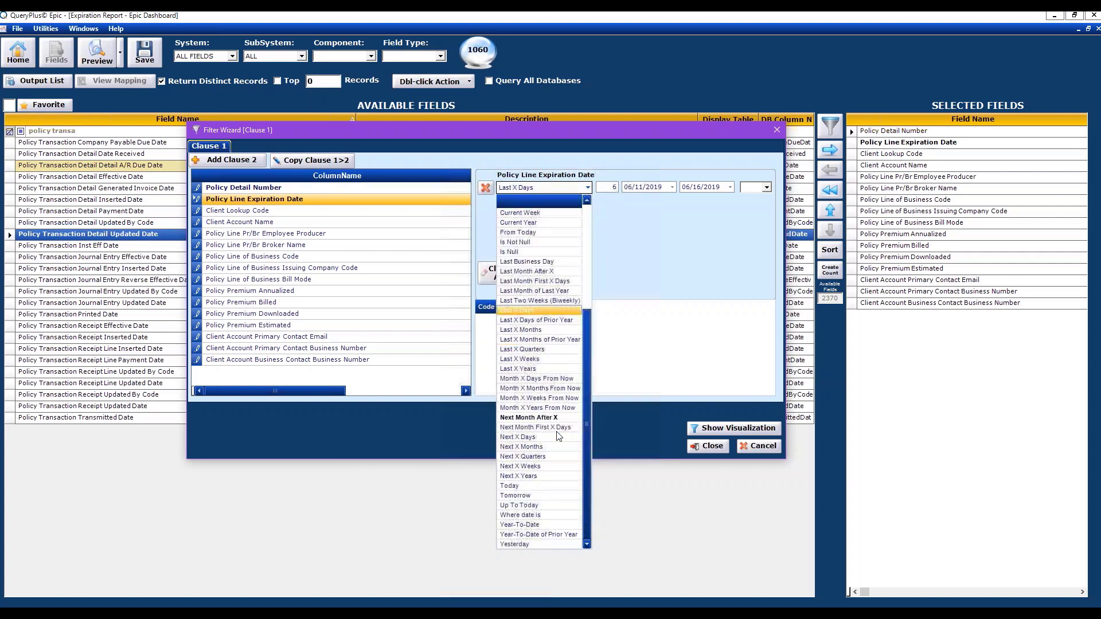
pyautogui.click(542, 438)
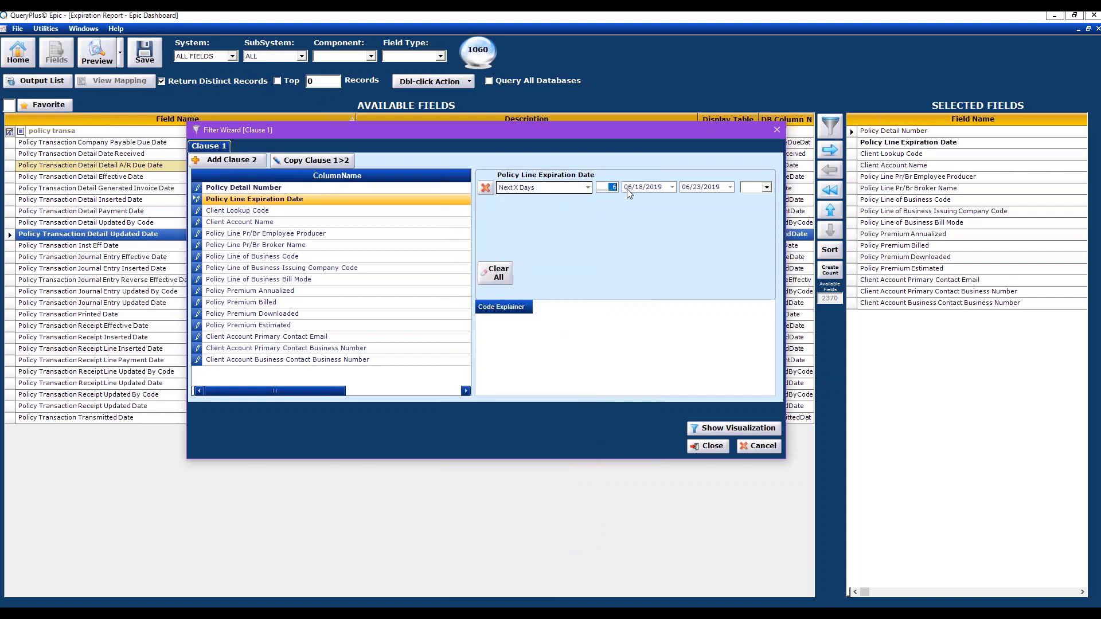
pyautogui.write('45')
# - Add an Or condition of Last X Weeks for Policy Line Expiration Date, and clear all of that field's conditions
pyautogui.click(766, 189)
pyautogui.click(762, 206)
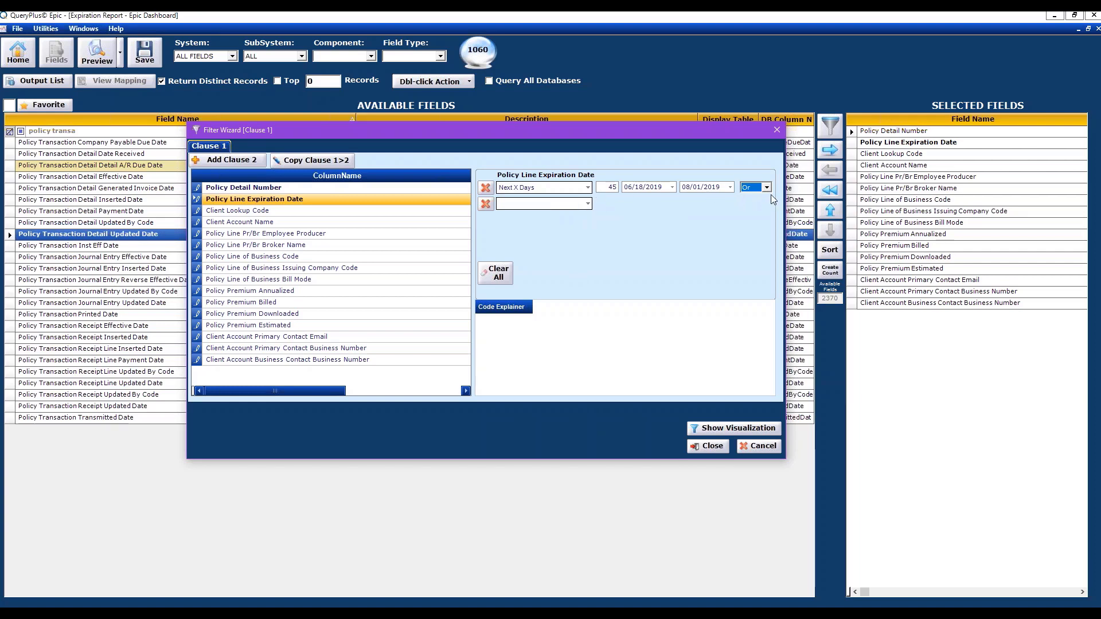
pyautogui.click(572, 204)
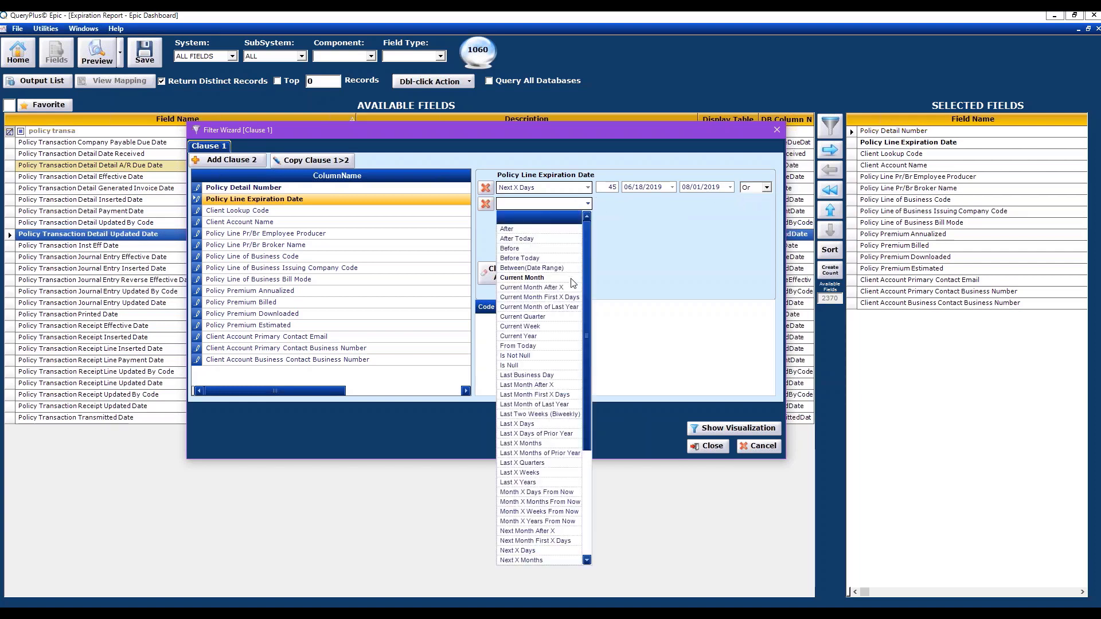
pyautogui.click(561, 476)
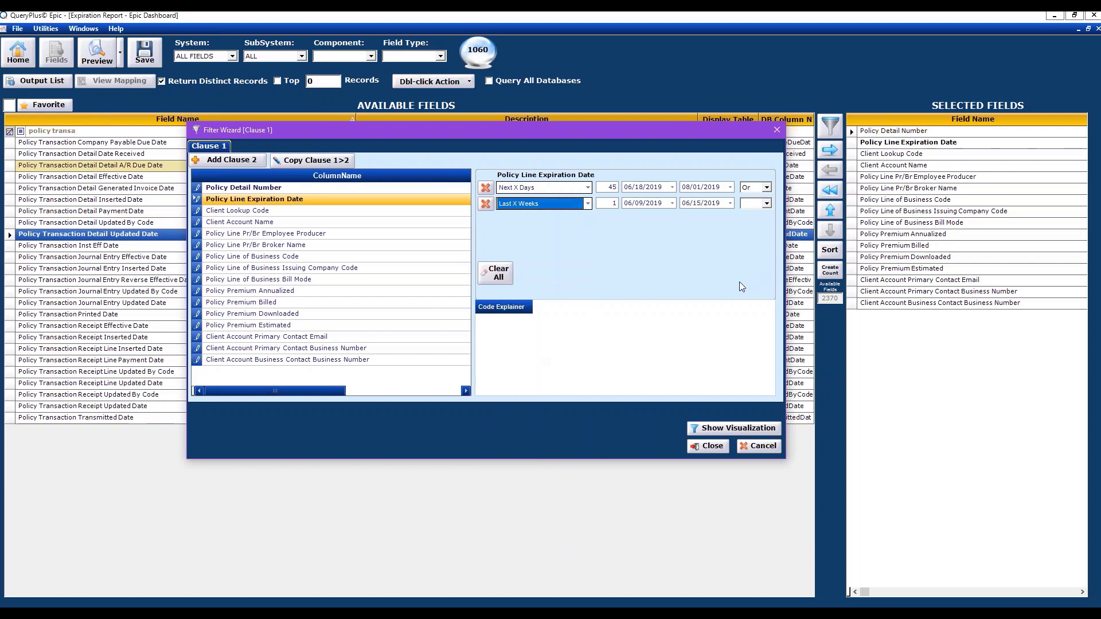
pyautogui.click(485, 204)
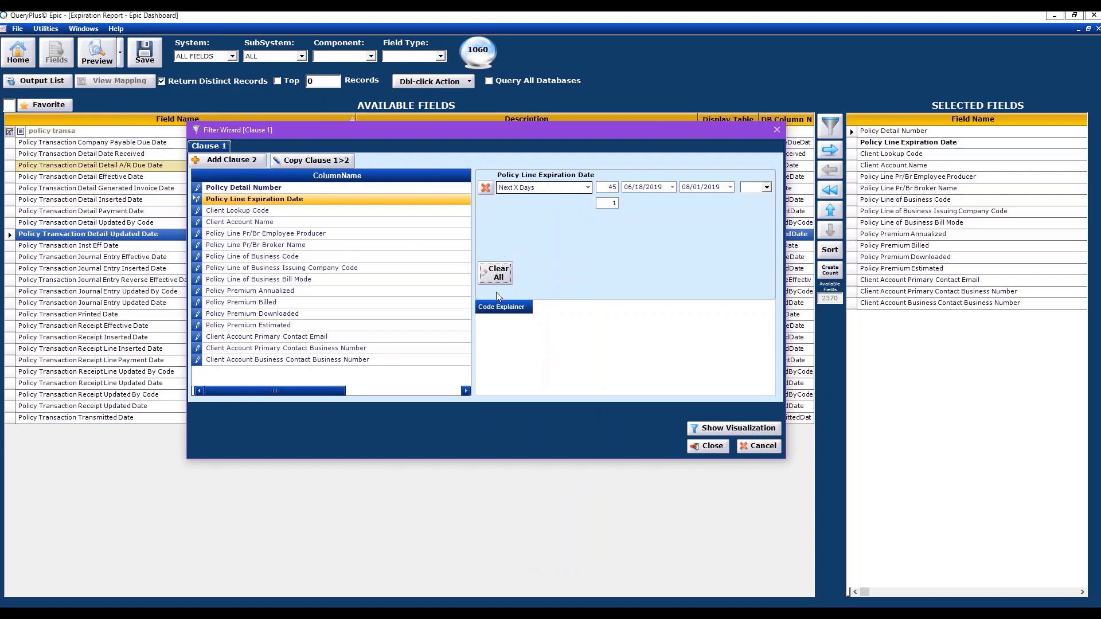
pyautogui.click(497, 278)
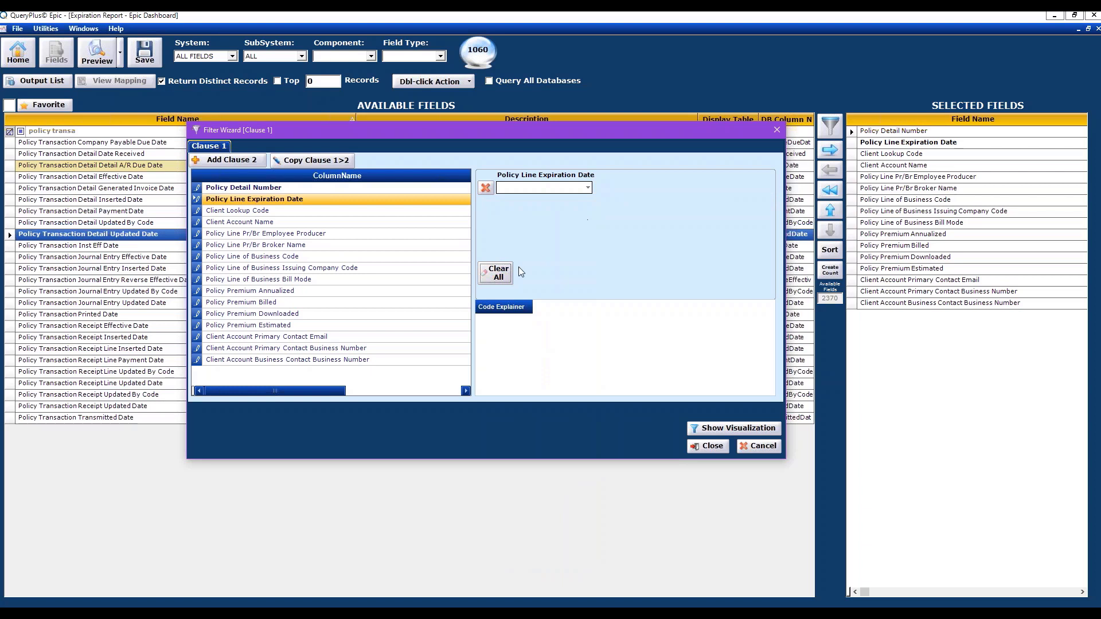
# - Look through several filter fields and examine the comparison operators available for Policy Premium Billed
pyautogui.click(397, 212)
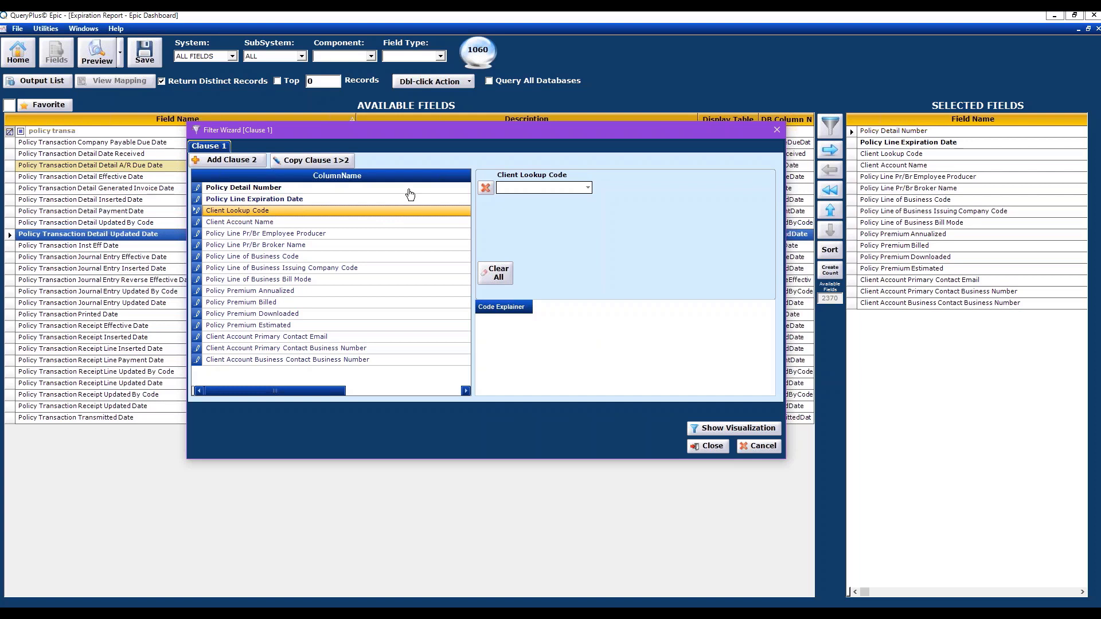
pyautogui.click(285, 190)
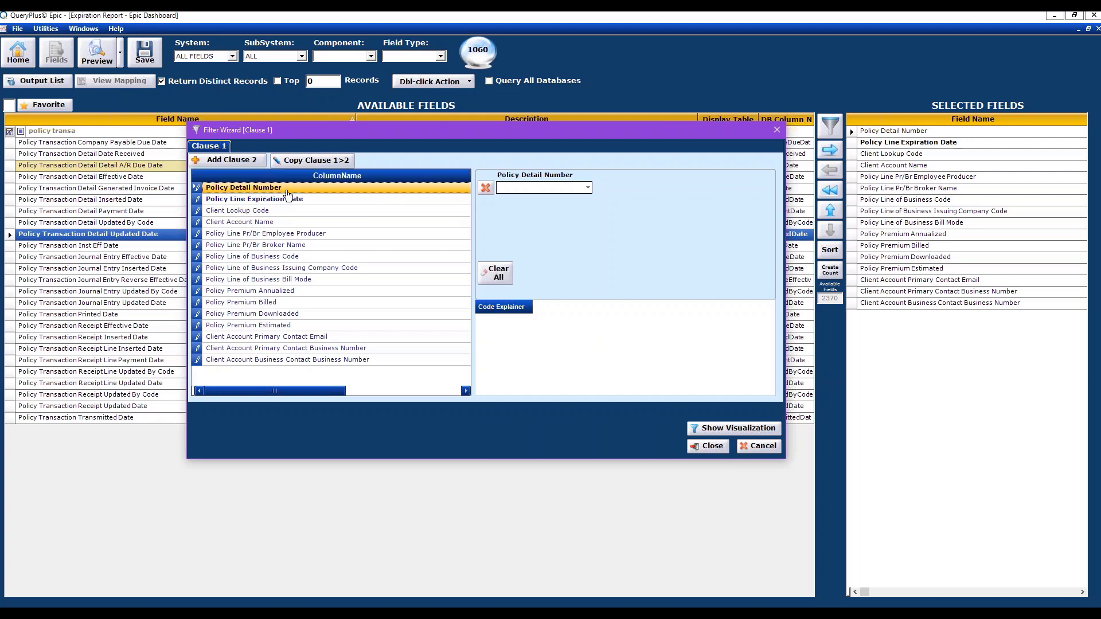
pyautogui.click(319, 202)
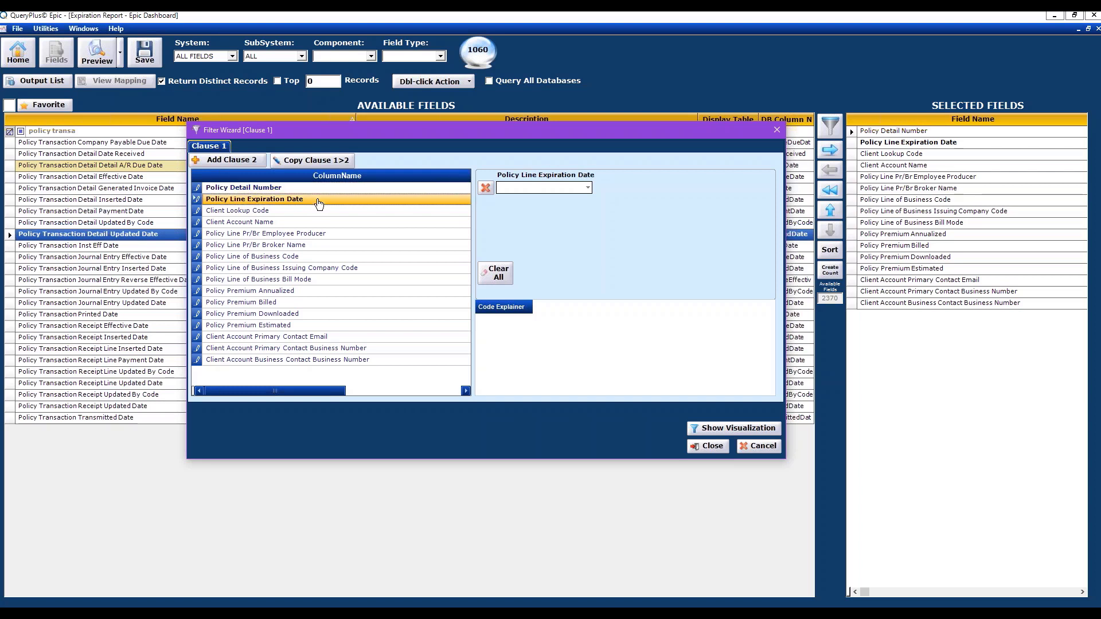
pyautogui.click(351, 304)
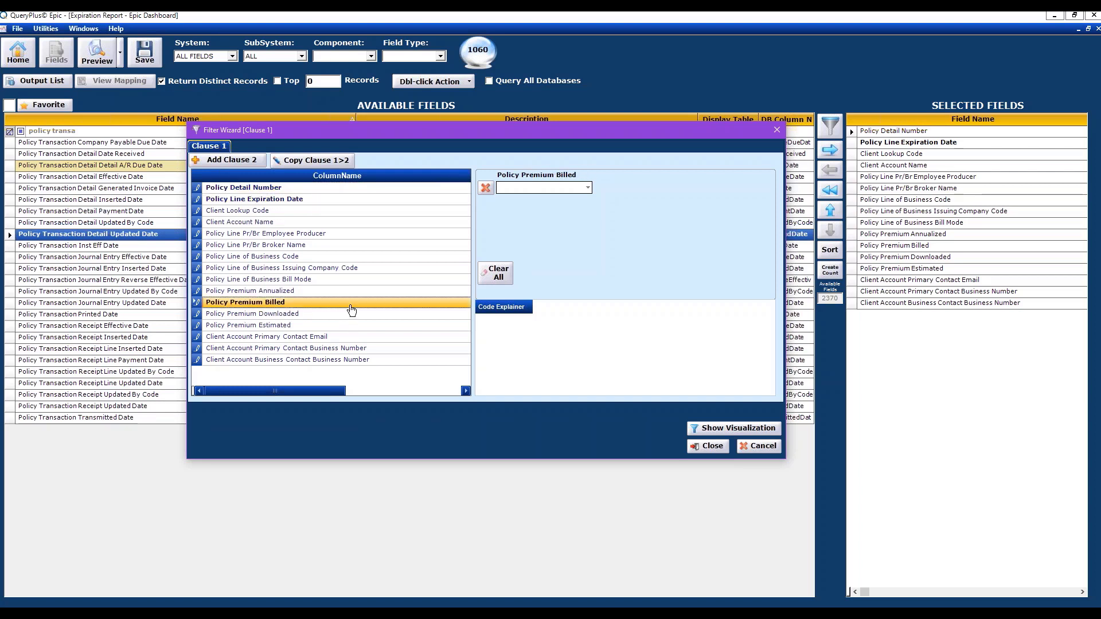
pyautogui.click(587, 190)
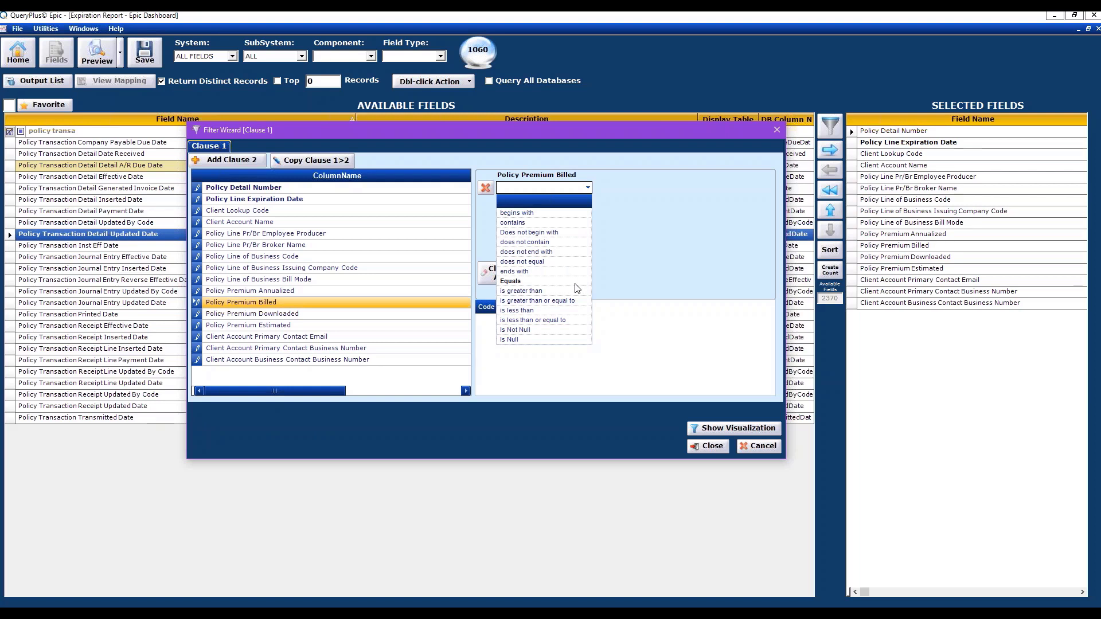
pyautogui.click(638, 257)
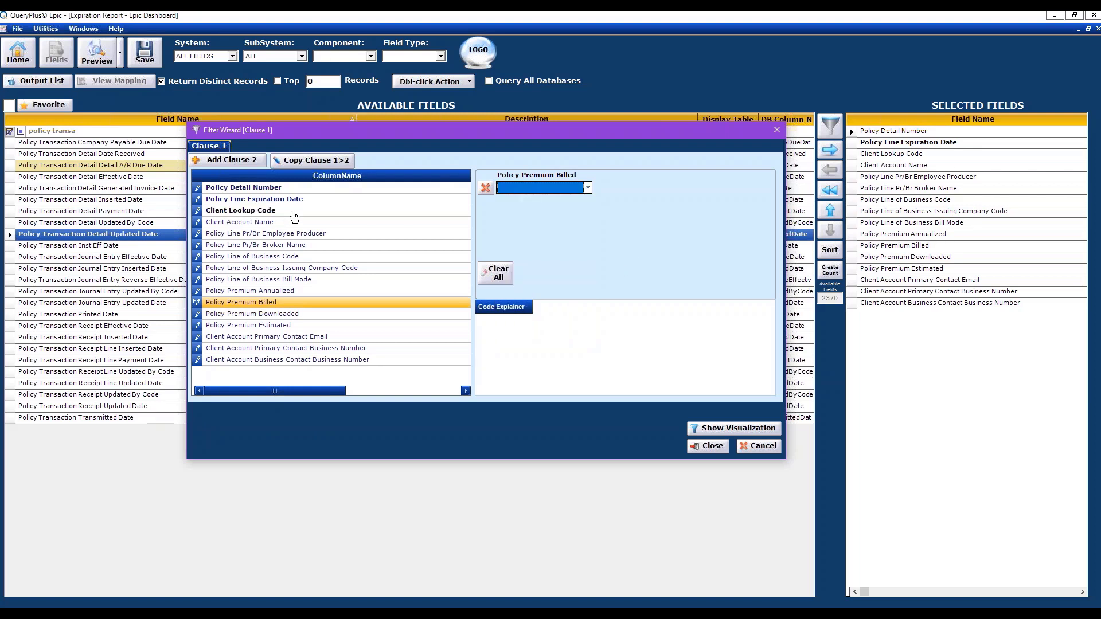
# - Set the Policy Line Expiration Date filter to Next X Months with a value of 5, and close the filter wizard
pyautogui.click(316, 200)
pyautogui.click(587, 187)
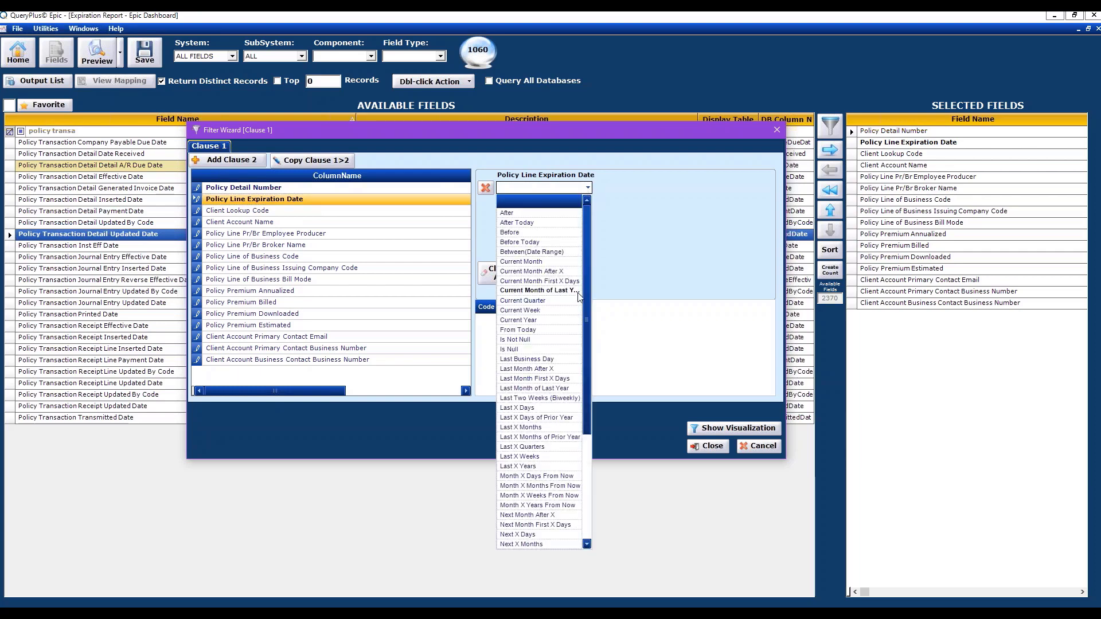
pyautogui.scroll(-3, 579, 295)
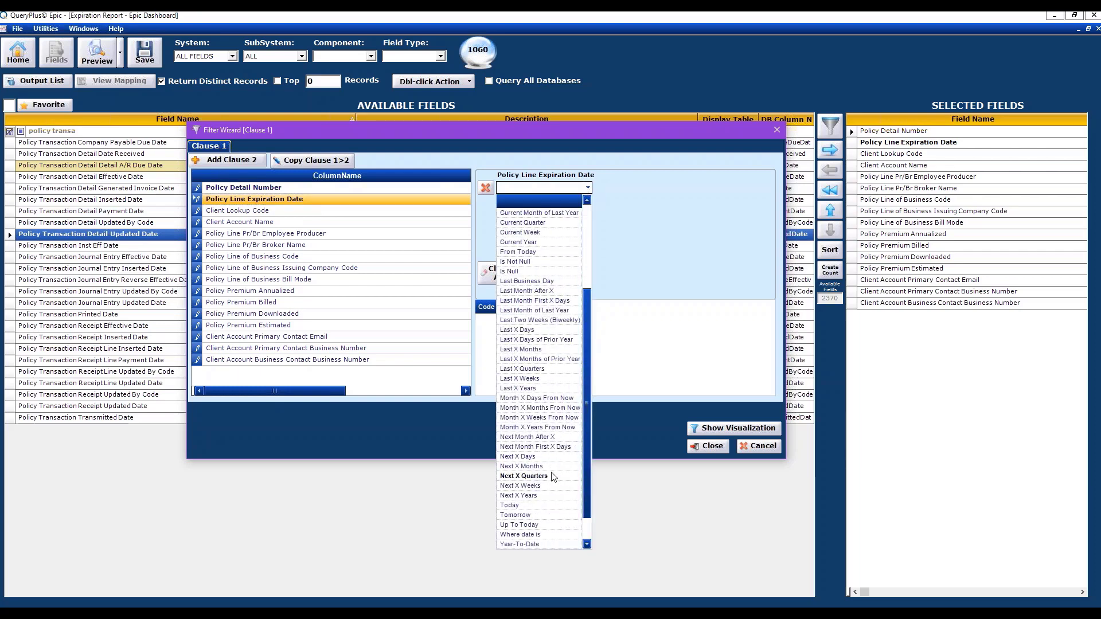
pyautogui.click(530, 466)
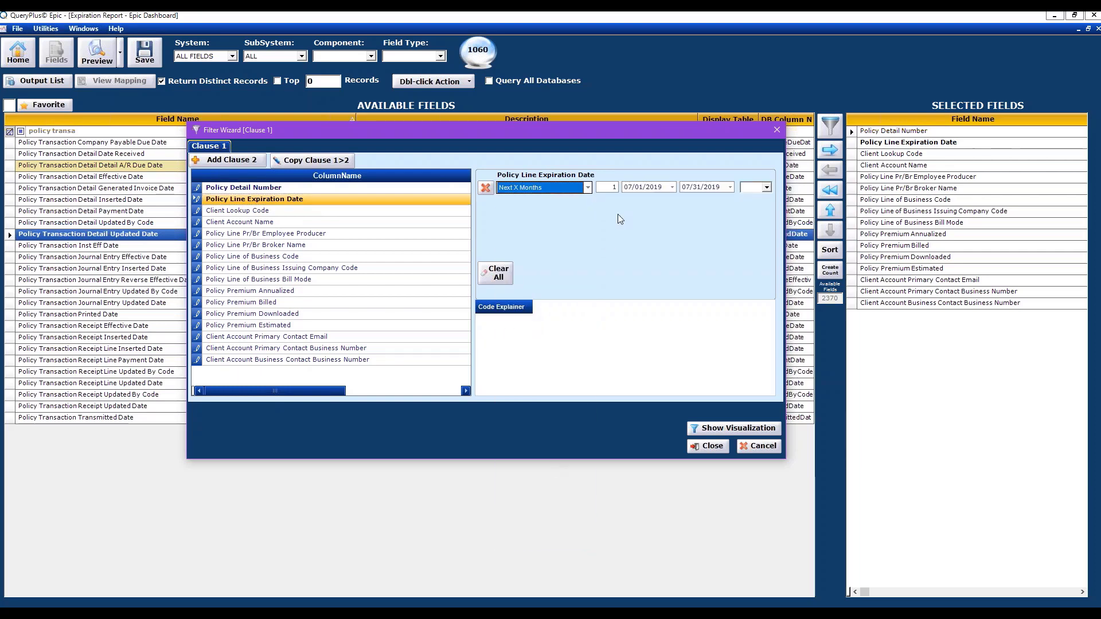
pyautogui.click(618, 188)
pyautogui.write('5')
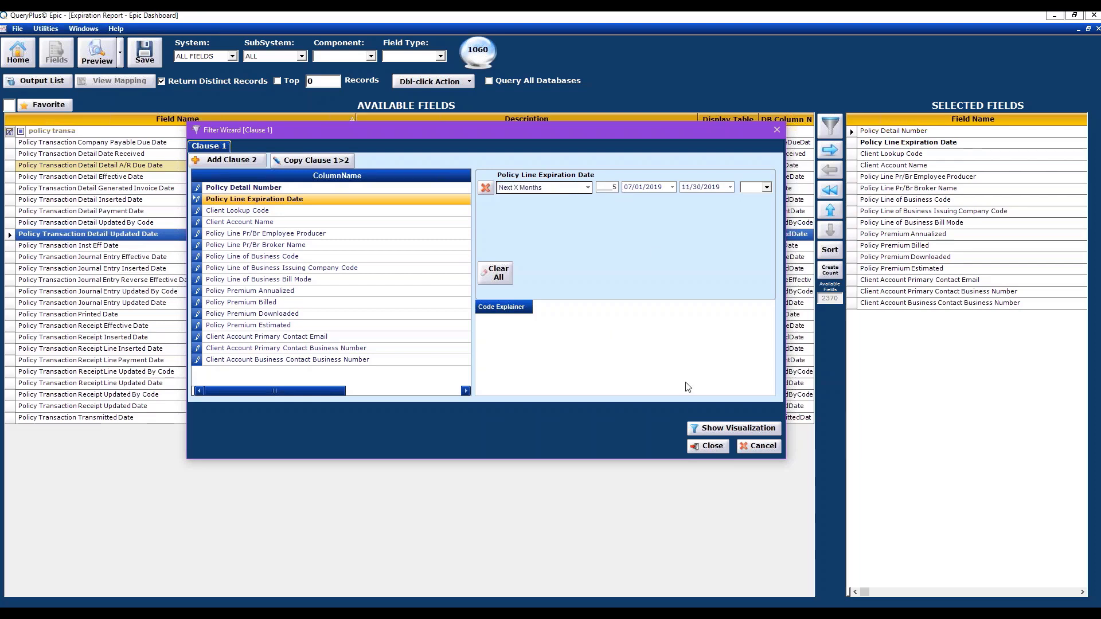
pyautogui.click(705, 445)
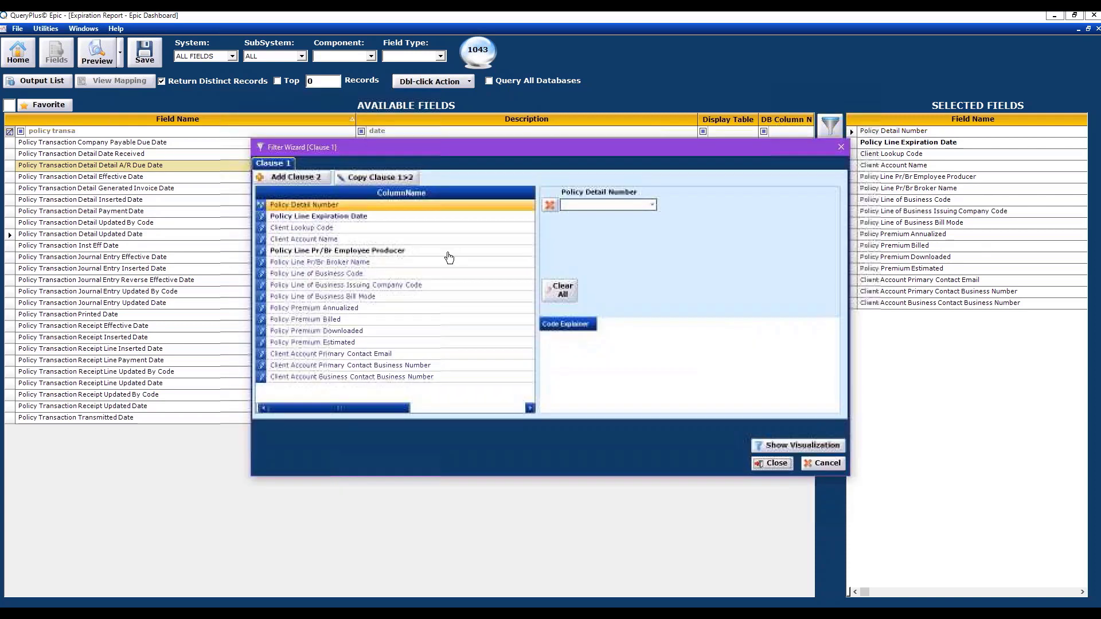
# - Set the Policy Line Expiration Date filter to the next 9 months, close the wizard and refresh the record count
pyautogui.click(412, 216)
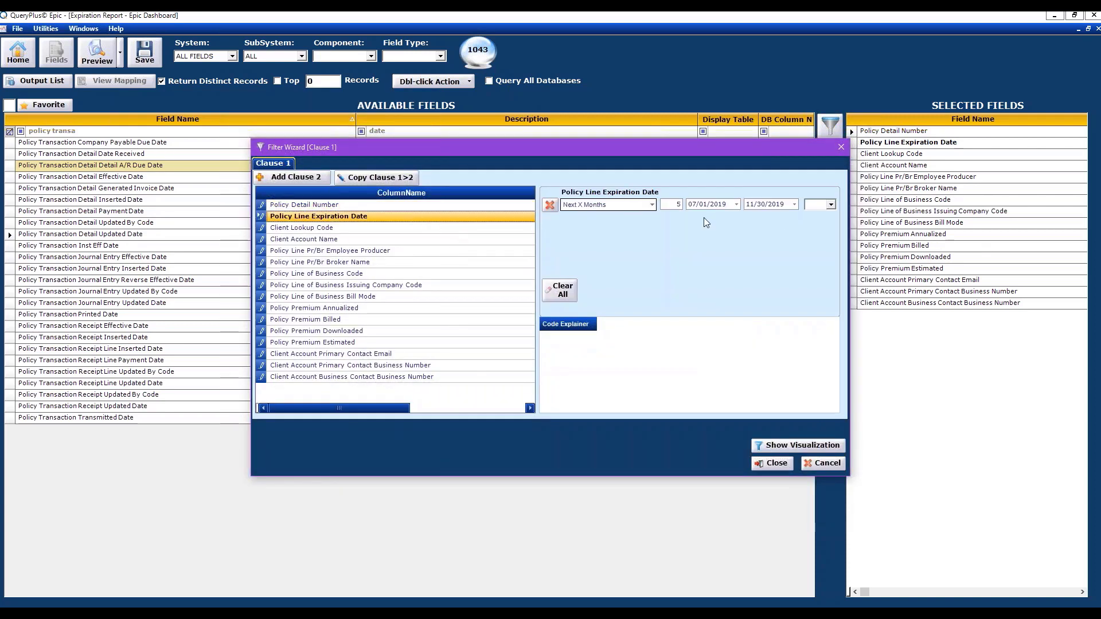
pyautogui.doubleClick(679, 206)
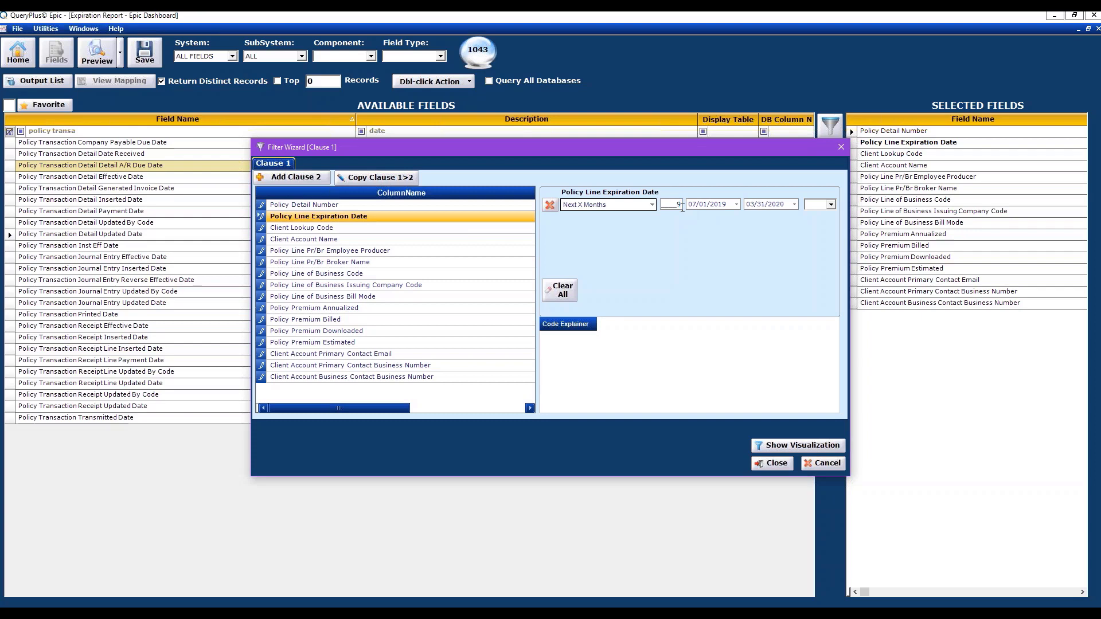
pyautogui.write('9')
pyautogui.click(774, 465)
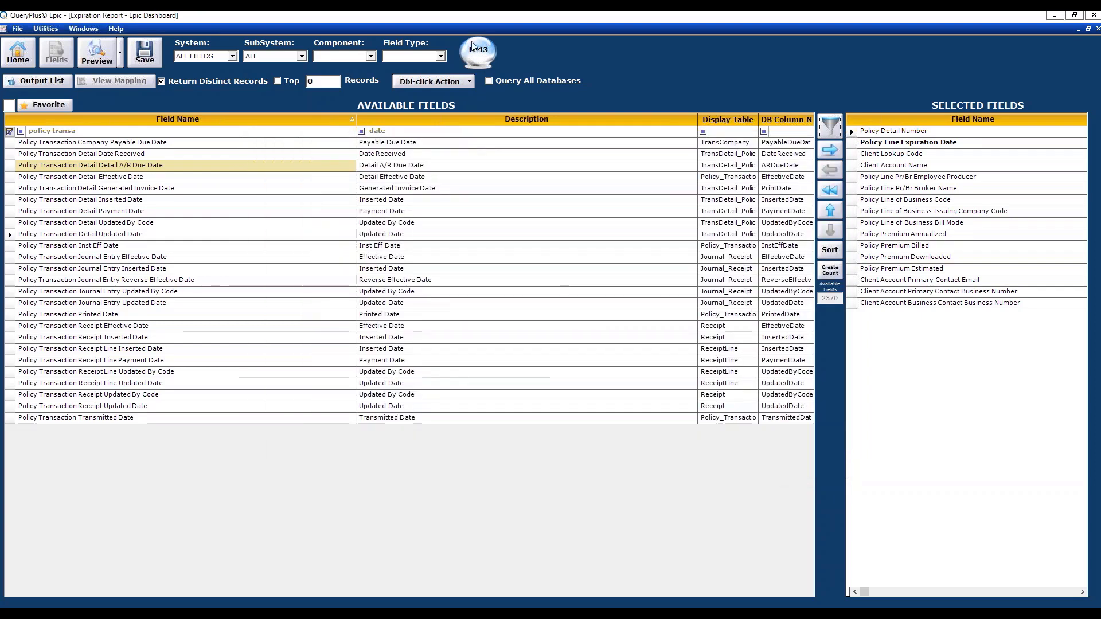
pyautogui.click(484, 57)
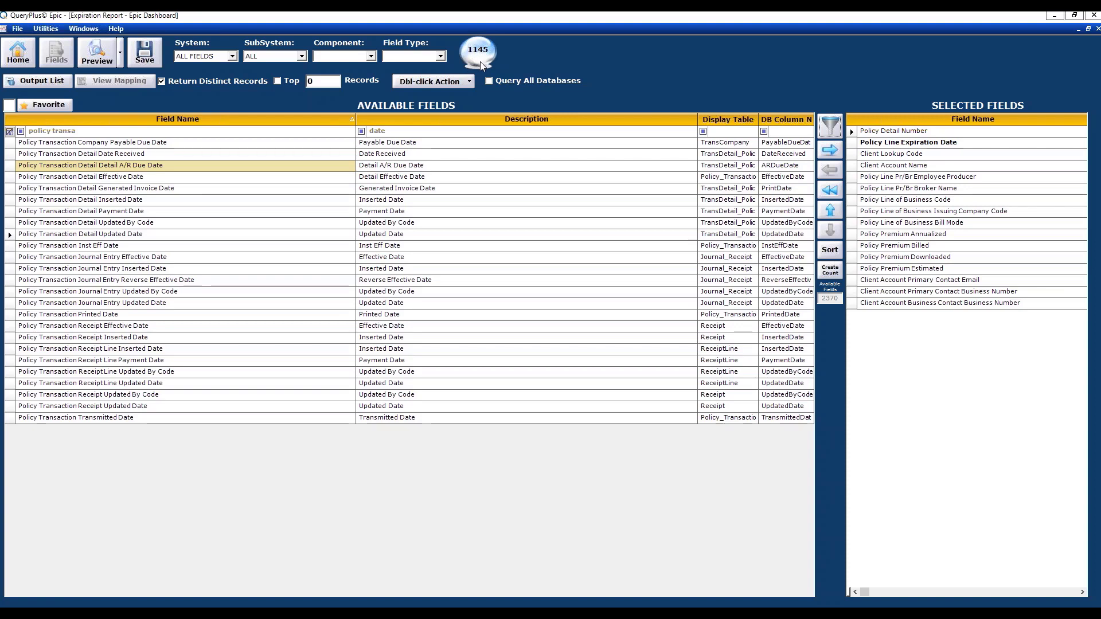
# - Preview the report and move the Policy Premium Estimated column directly before Policy Premium Annualized
pyautogui.click(99, 63)
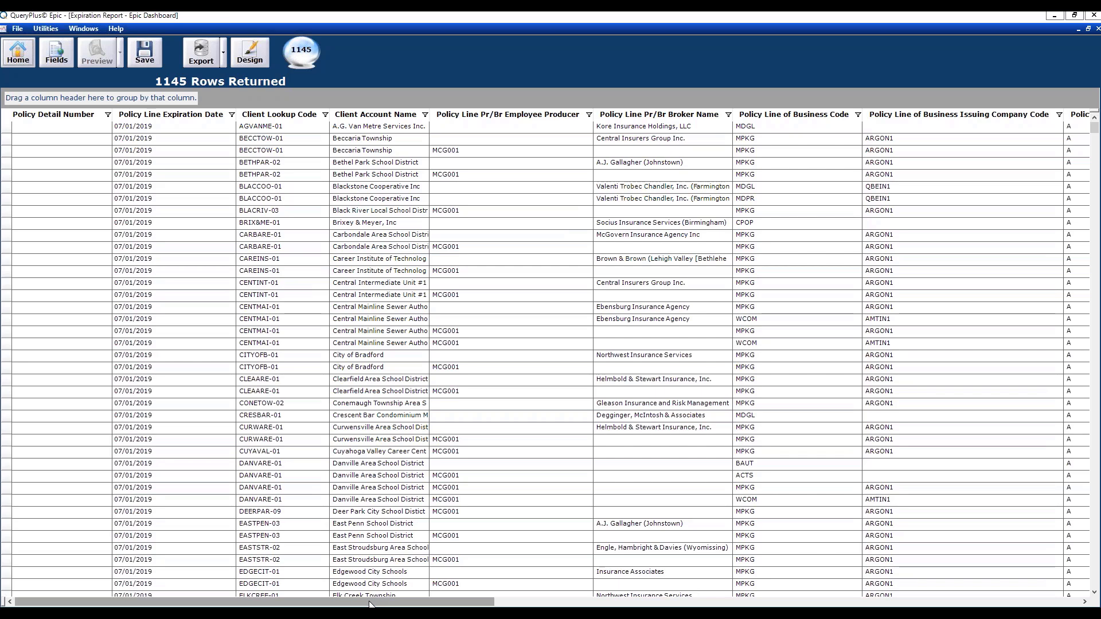
pyautogui.moveTo(369, 603); pyautogui.dragTo(880, 587)
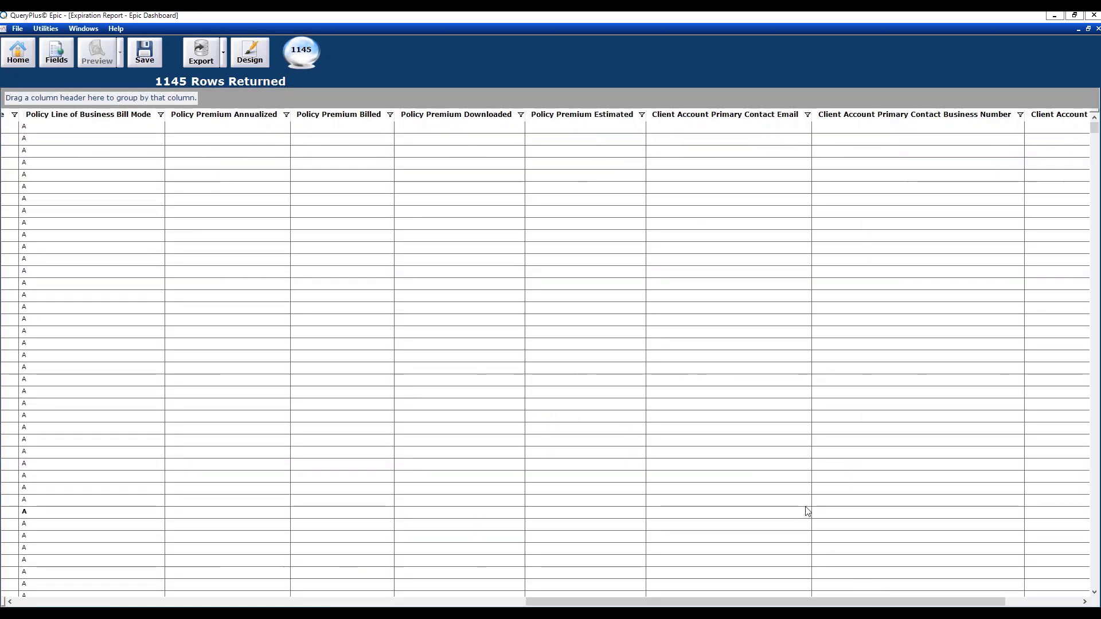
pyautogui.moveTo(582, 114); pyautogui.dragTo(177, 123)
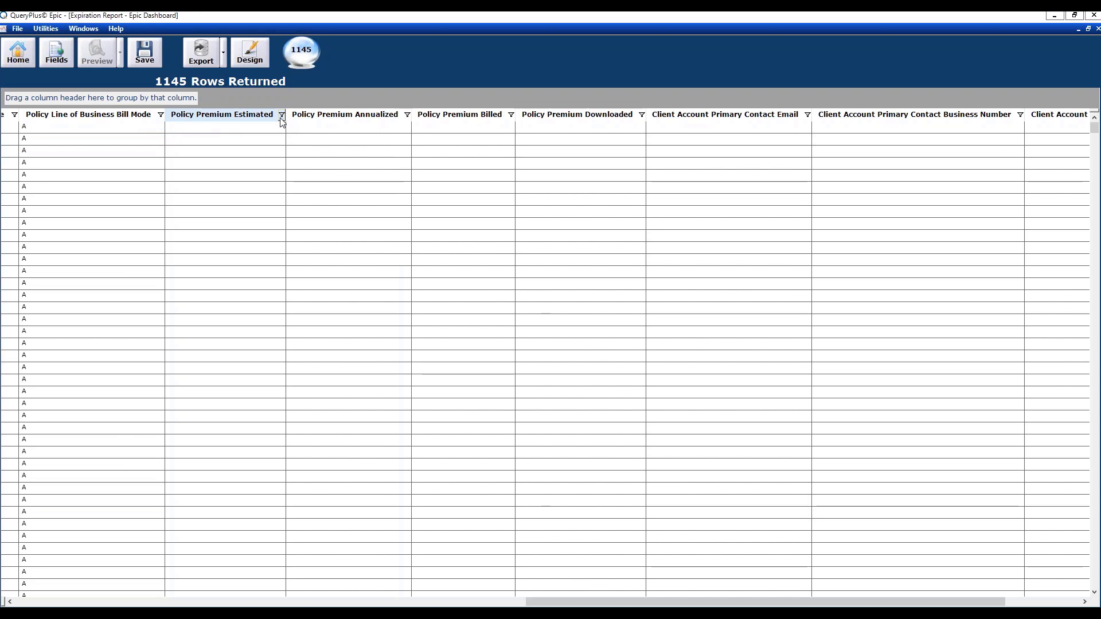
# - Filter the previewed rows to a Policy Premium Estimated value of 2805.0000 and review the matching policies
pyautogui.click(281, 114)
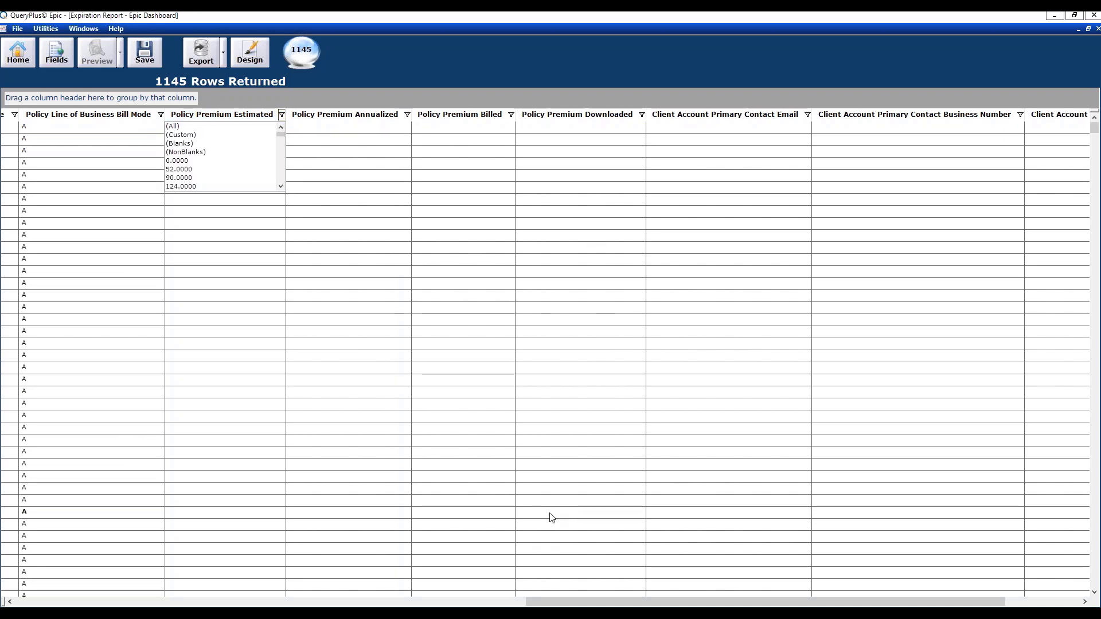
pyautogui.moveTo(280, 136); pyautogui.dragTo(281, 154)
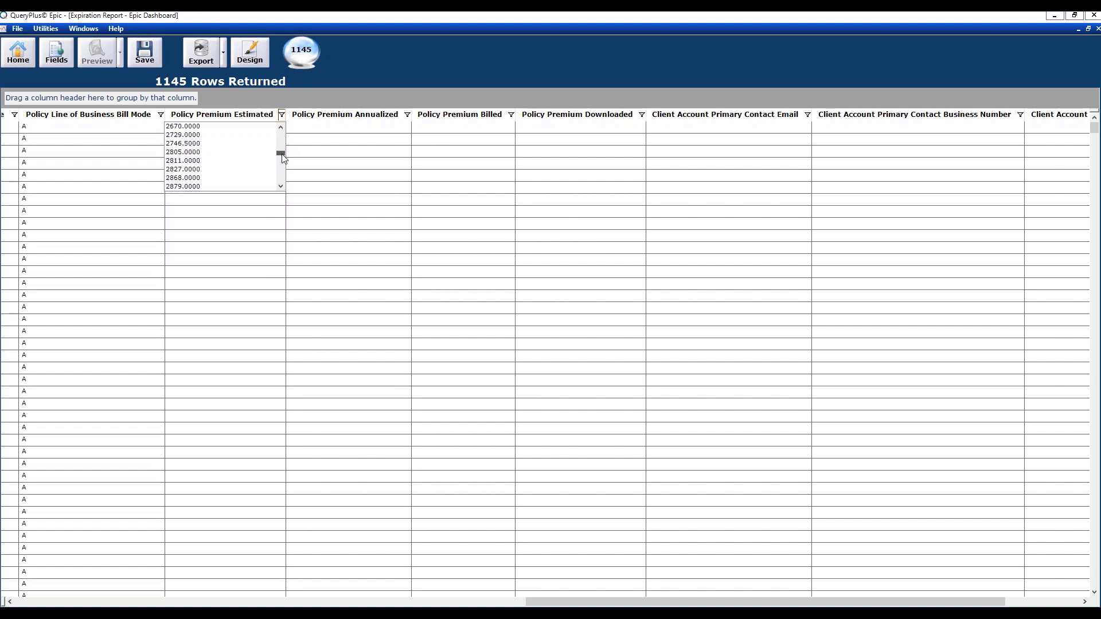
pyautogui.click(212, 153)
pyautogui.moveTo(670, 601); pyautogui.dragTo(226, 601)
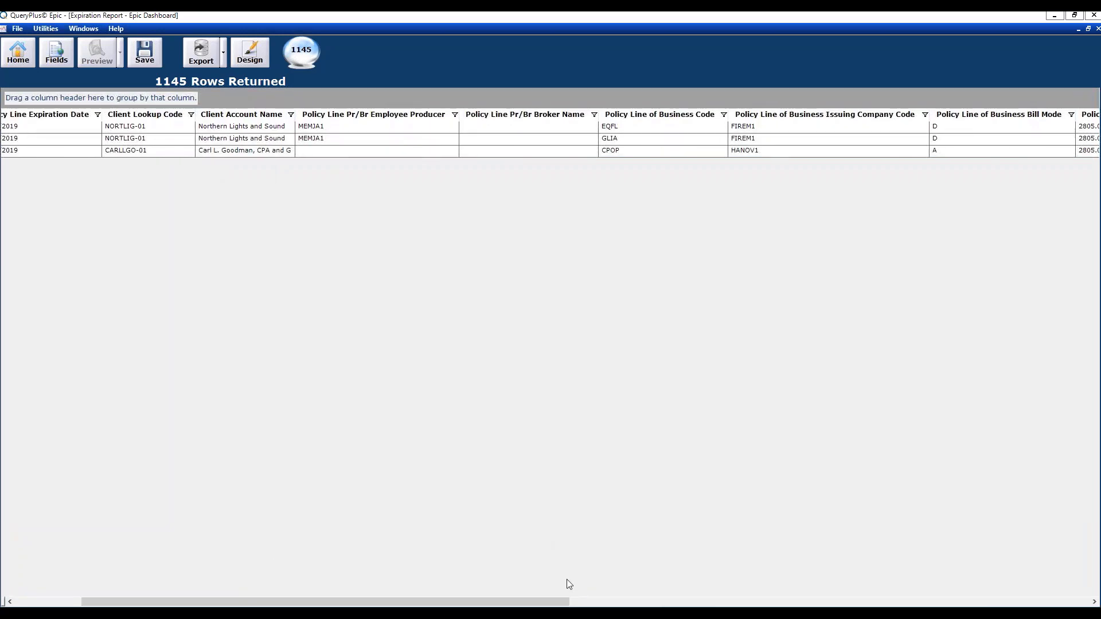
pyautogui.moveTo(544, 600); pyautogui.dragTo(442, 601)
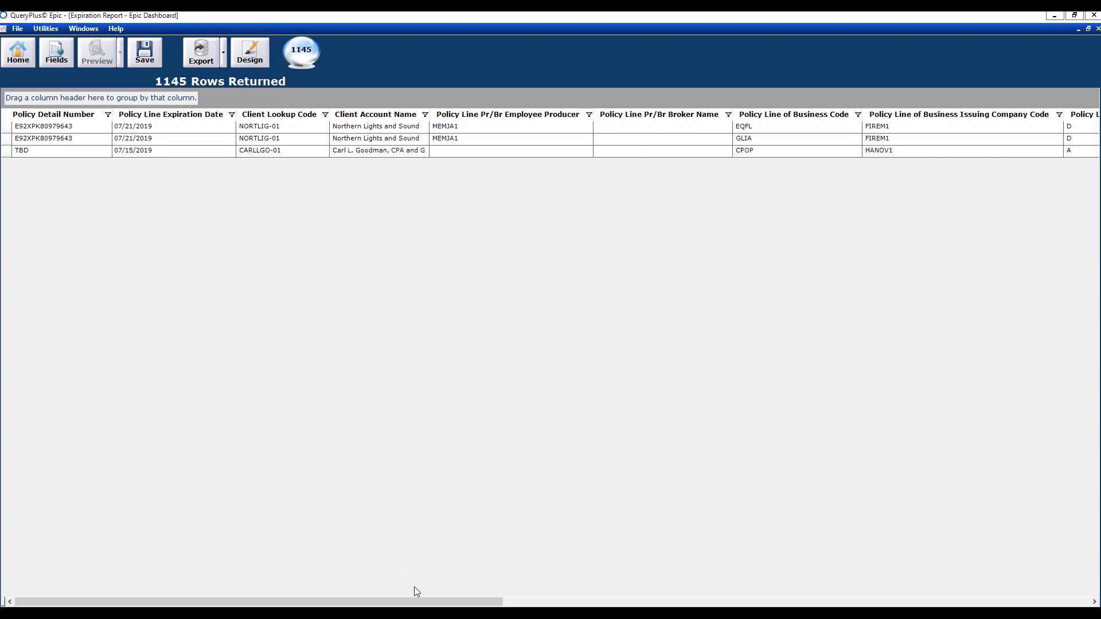
# - Reset the Policy Premium Estimated column filter to show all rows
pyautogui.moveTo(417, 601); pyautogui.dragTo(639, 601)
pyautogui.click(881, 115)
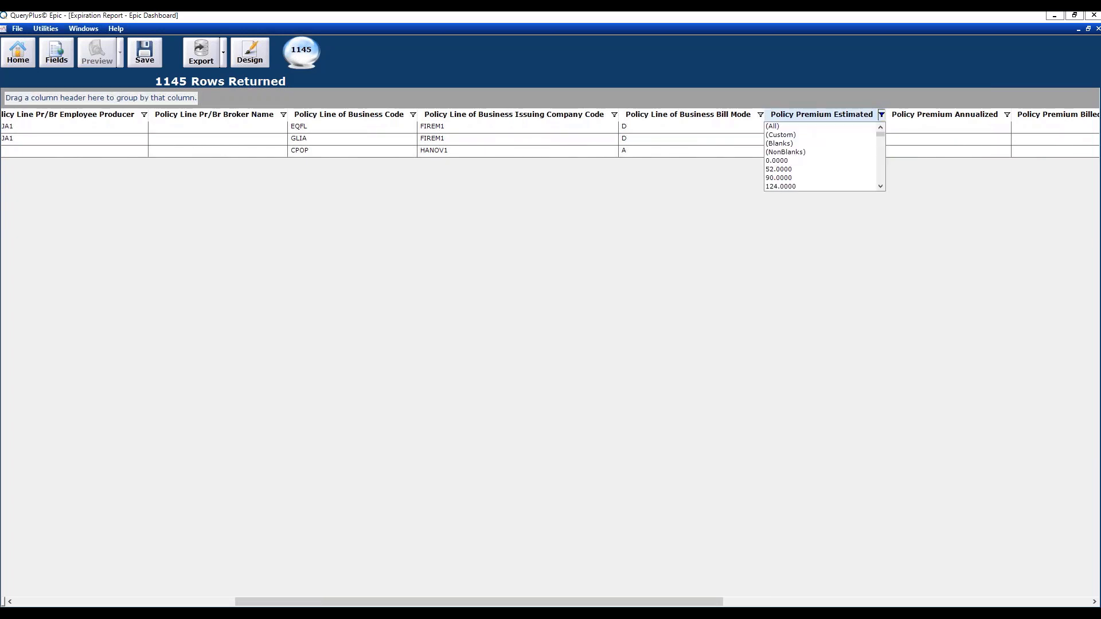
pyautogui.click(772, 126)
pyautogui.moveTo(534, 599); pyautogui.dragTo(310, 589)
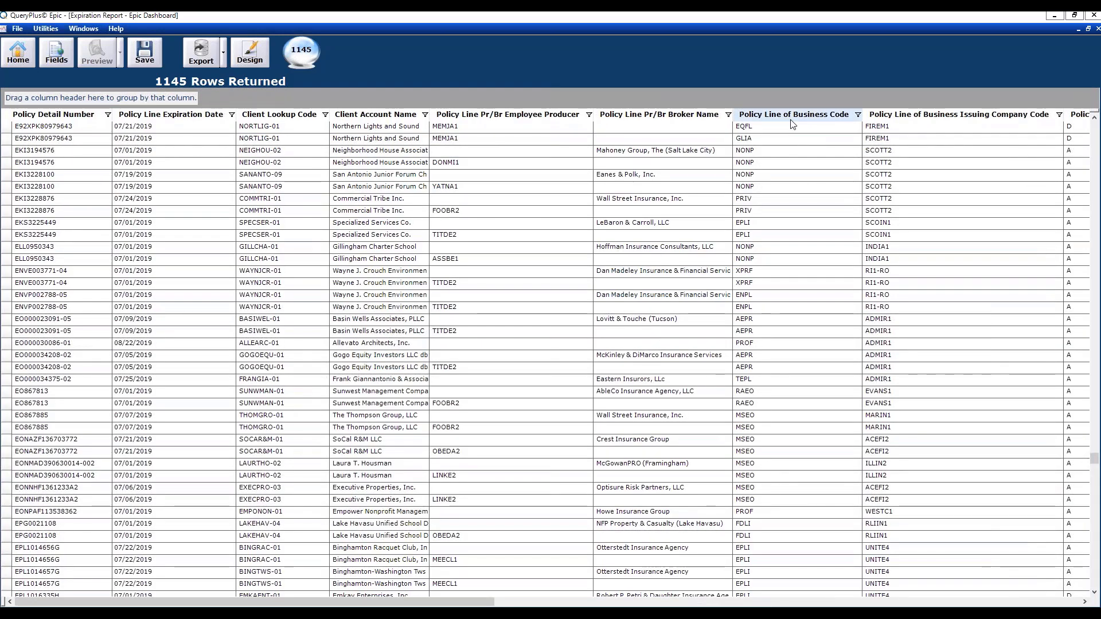
# - Group the previewed rows by Policy Line of Business Code and expand the ACPR group
pyautogui.moveTo(793, 119); pyautogui.dragTo(229, 93)
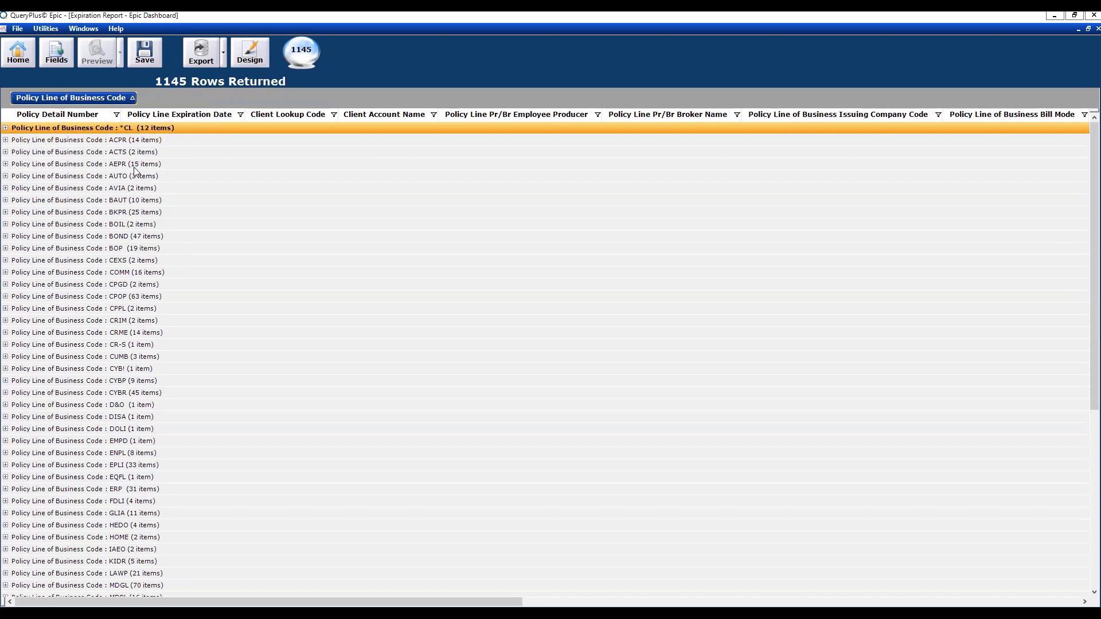
pyautogui.click(6, 139)
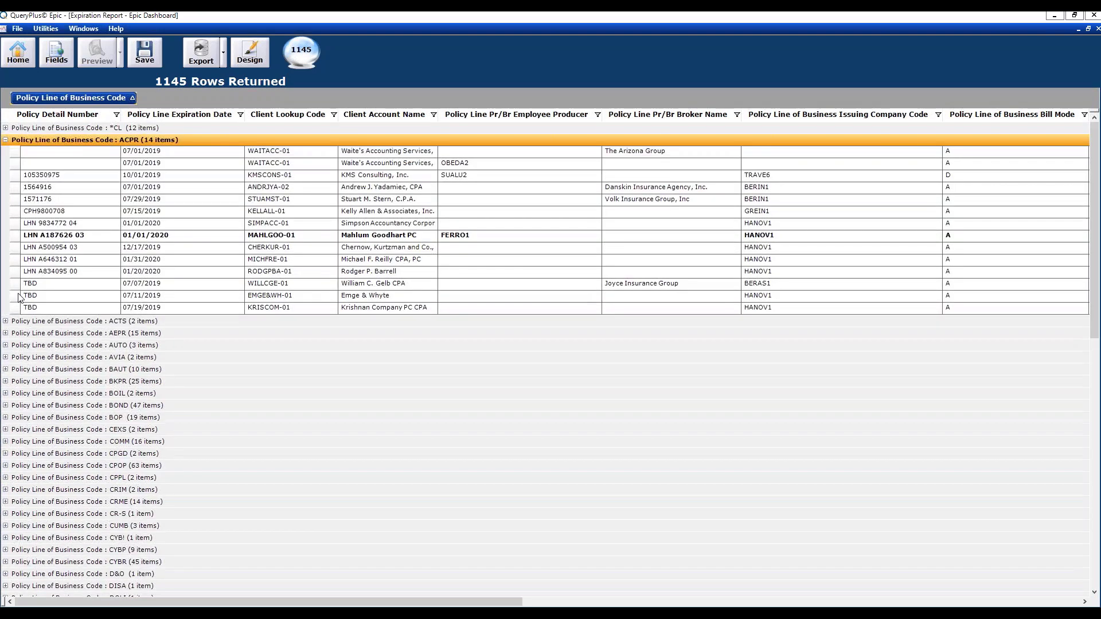
# - Expand the ACTS group, add Client Account Name as a second grouping level, and expand ACPR with its first two client accounts
pyautogui.click(5, 321)
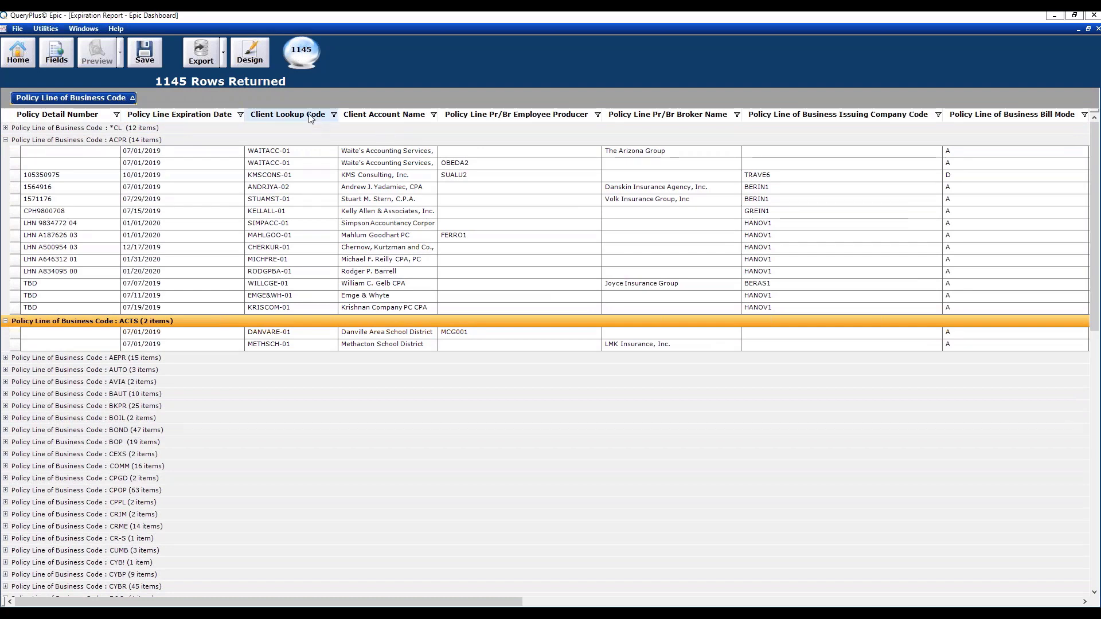
pyautogui.moveTo(366, 118); pyautogui.dragTo(222, 95)
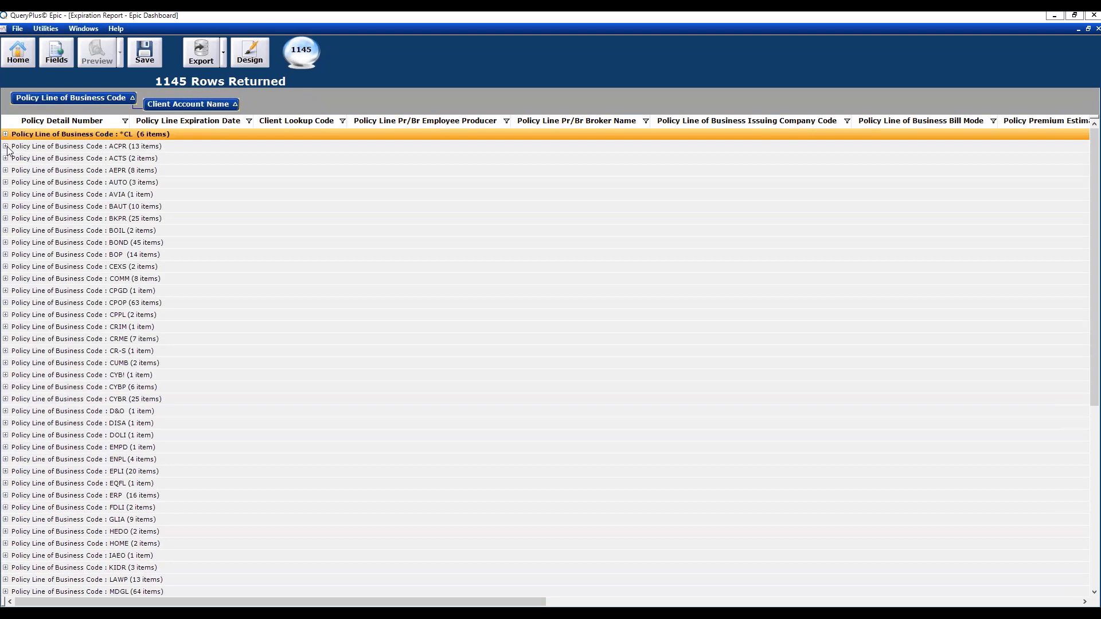
pyautogui.click(6, 146)
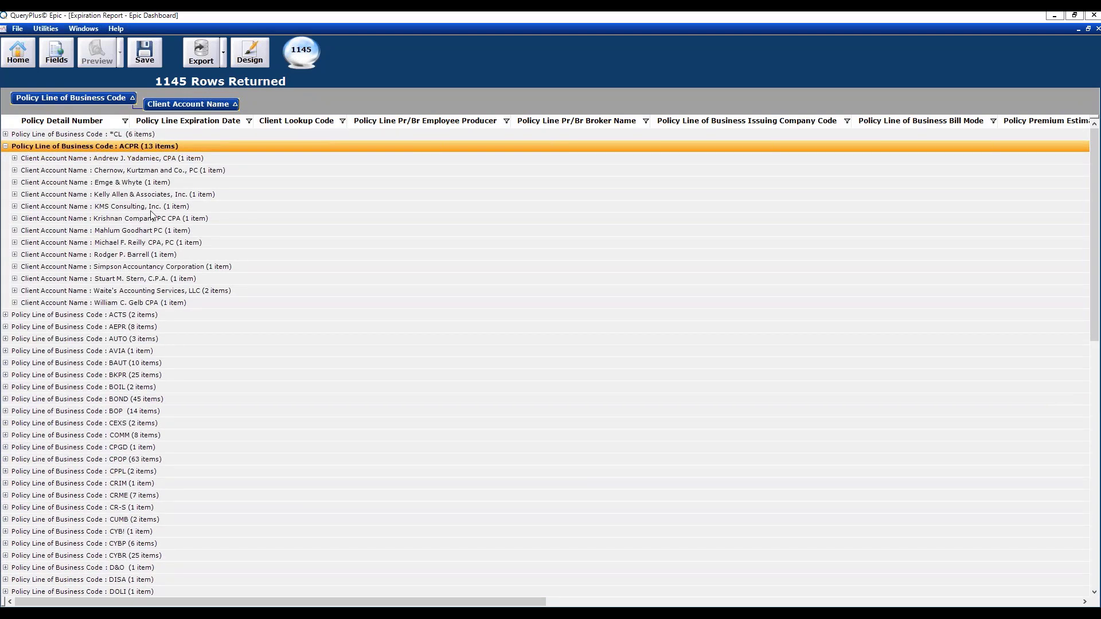
pyautogui.click(14, 159)
pyautogui.click(14, 182)
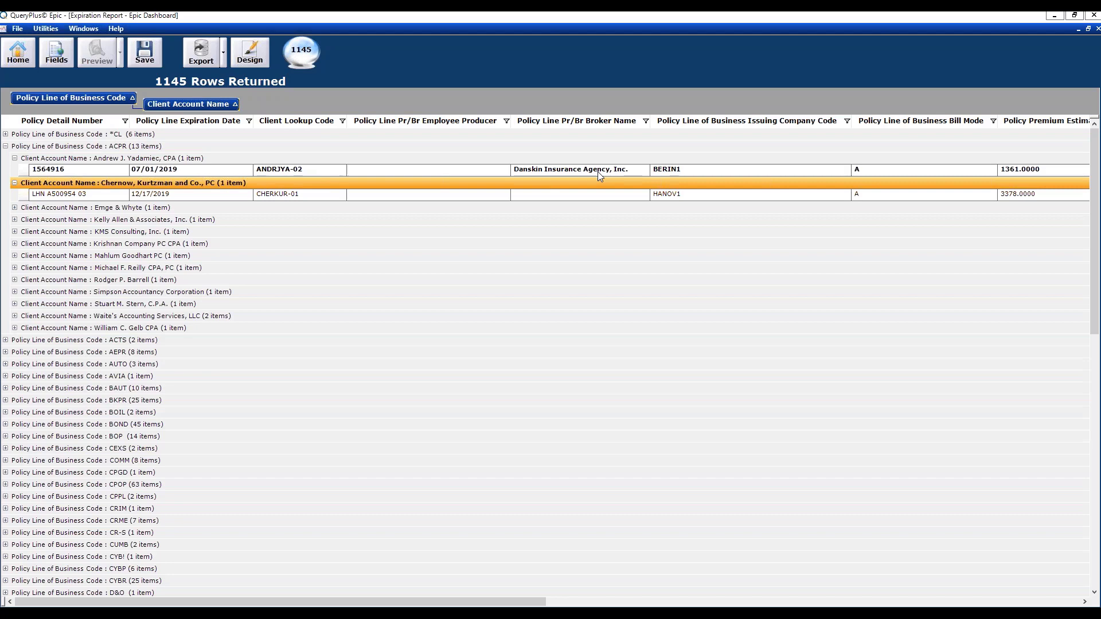
# - Rerun the preview from the field selection and look over the available export formats without exporting
pyautogui.click(61, 54)
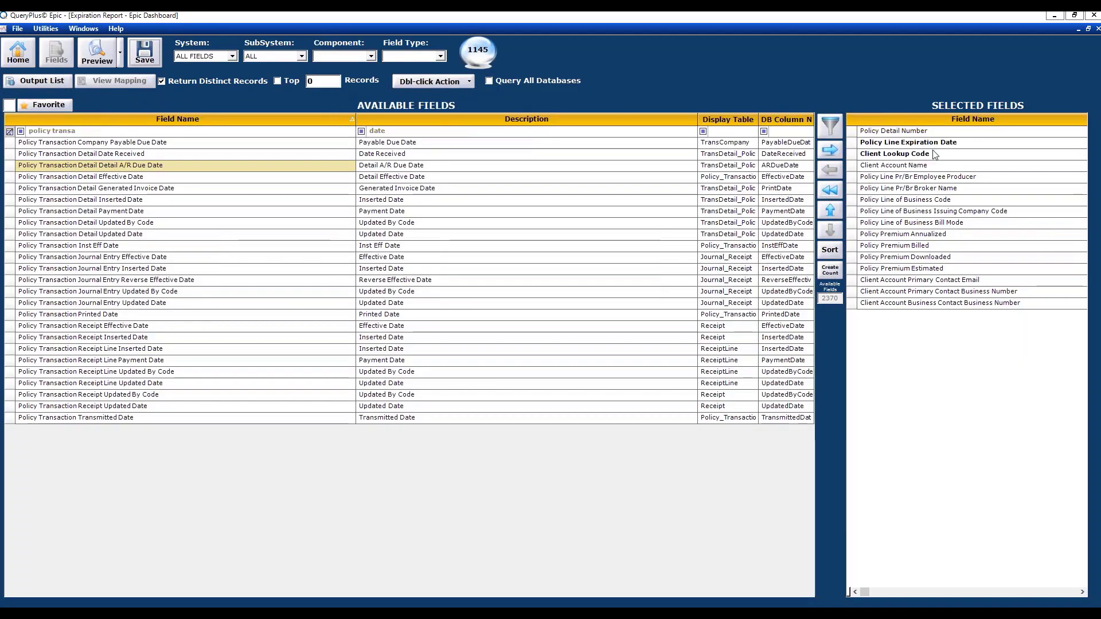
pyautogui.click(98, 55)
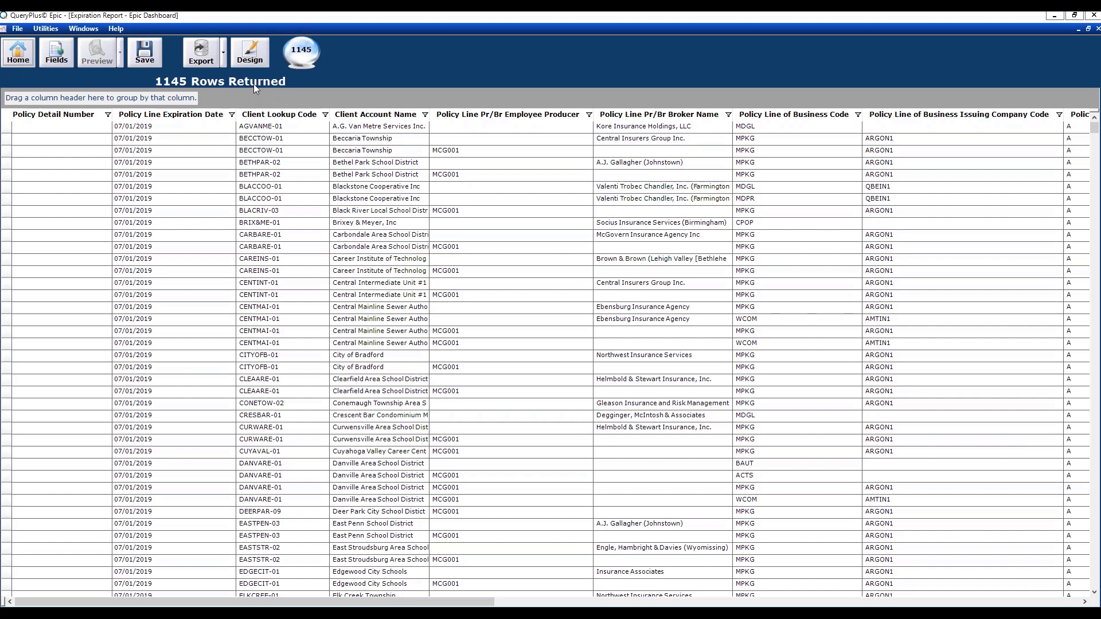
pyautogui.click(222, 64)
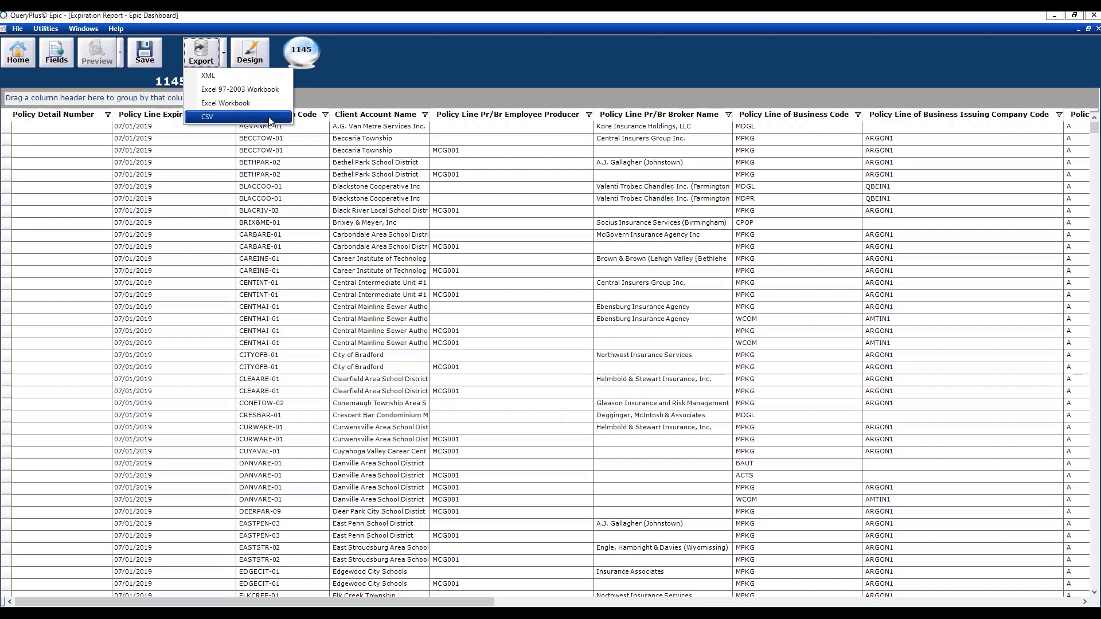
pyautogui.click(533, 151)
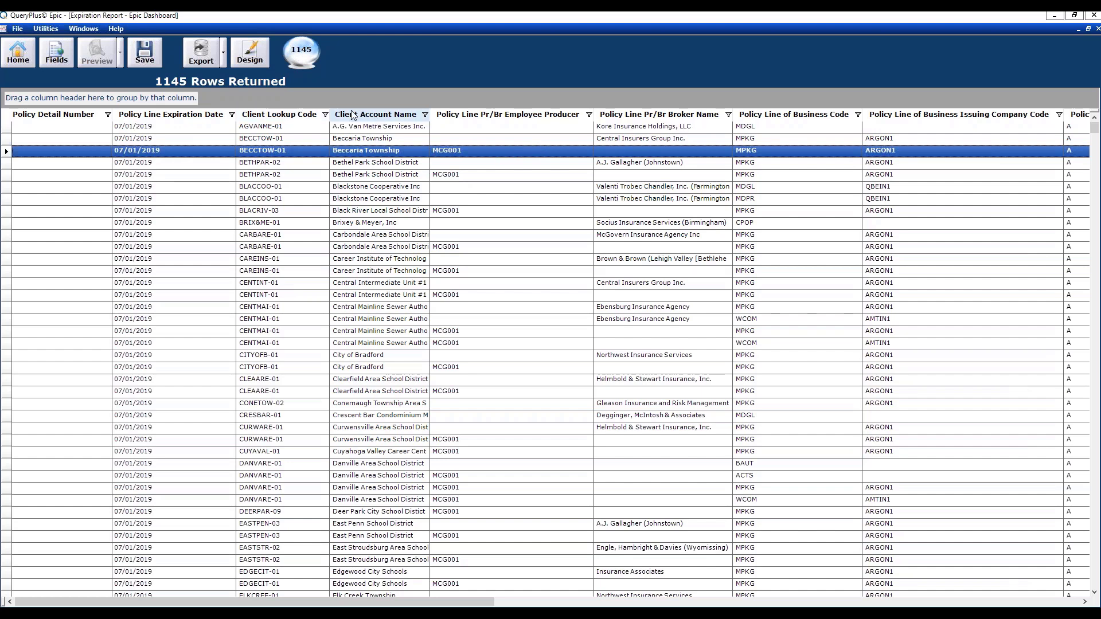
# - Open a blank template in the report designer and expand the QueryResults data source to list its fields
pyautogui.click(259, 56)
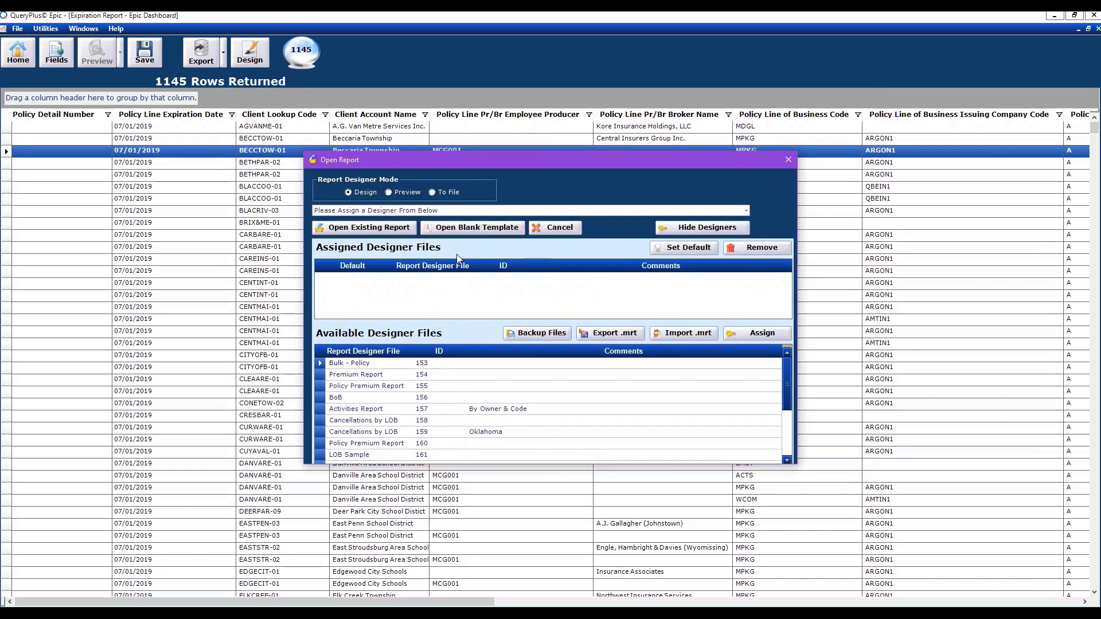
pyautogui.click(475, 229)
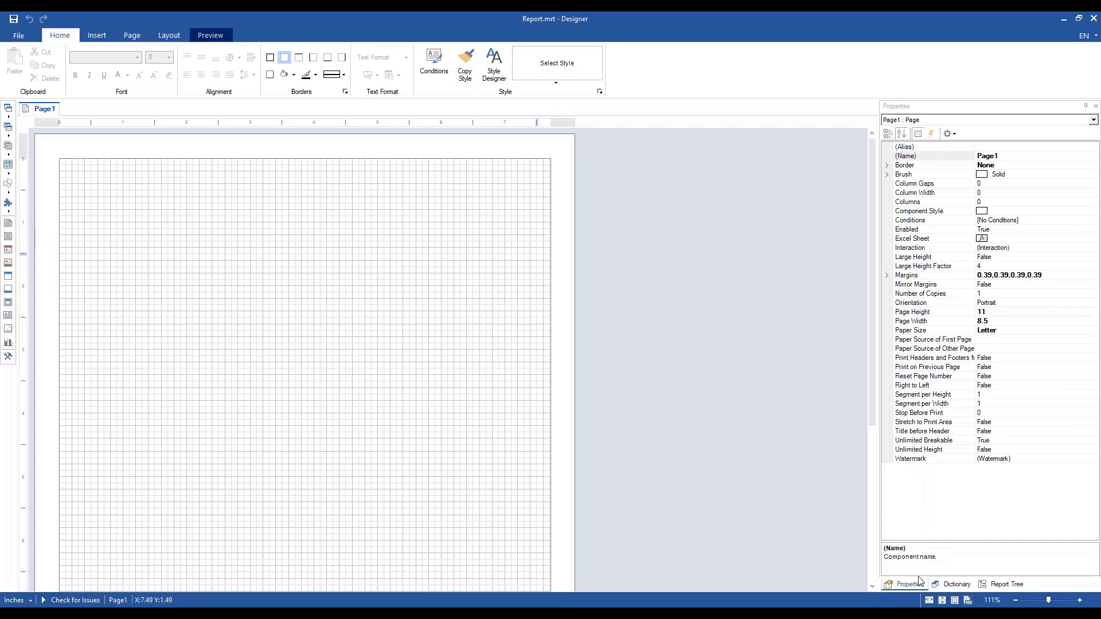
pyautogui.click(957, 584)
pyautogui.click(896, 141)
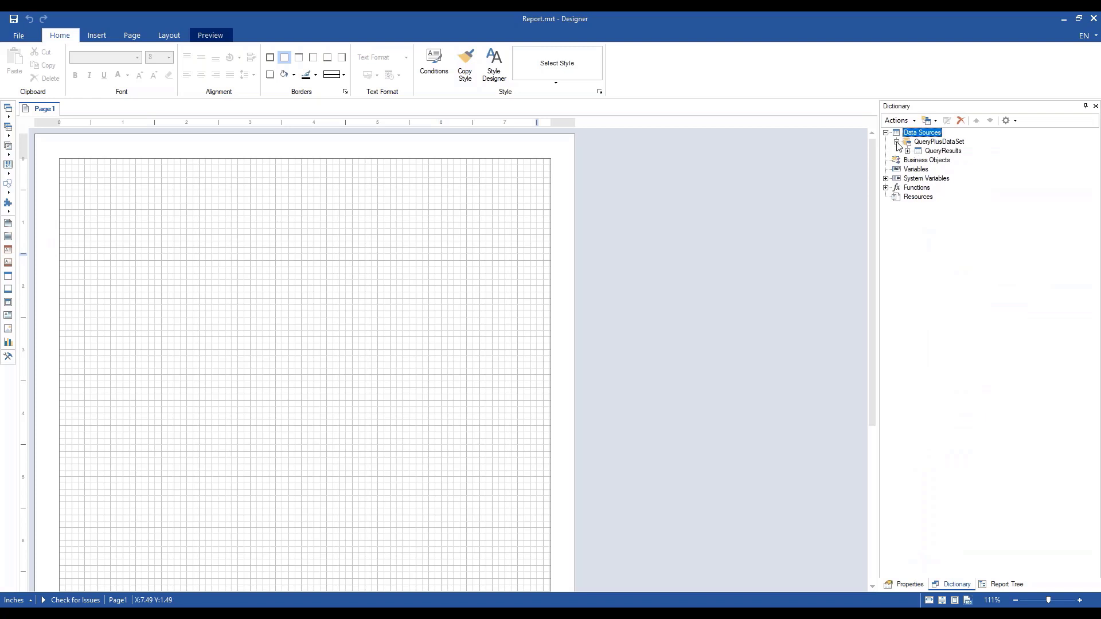
pyautogui.click(907, 151)
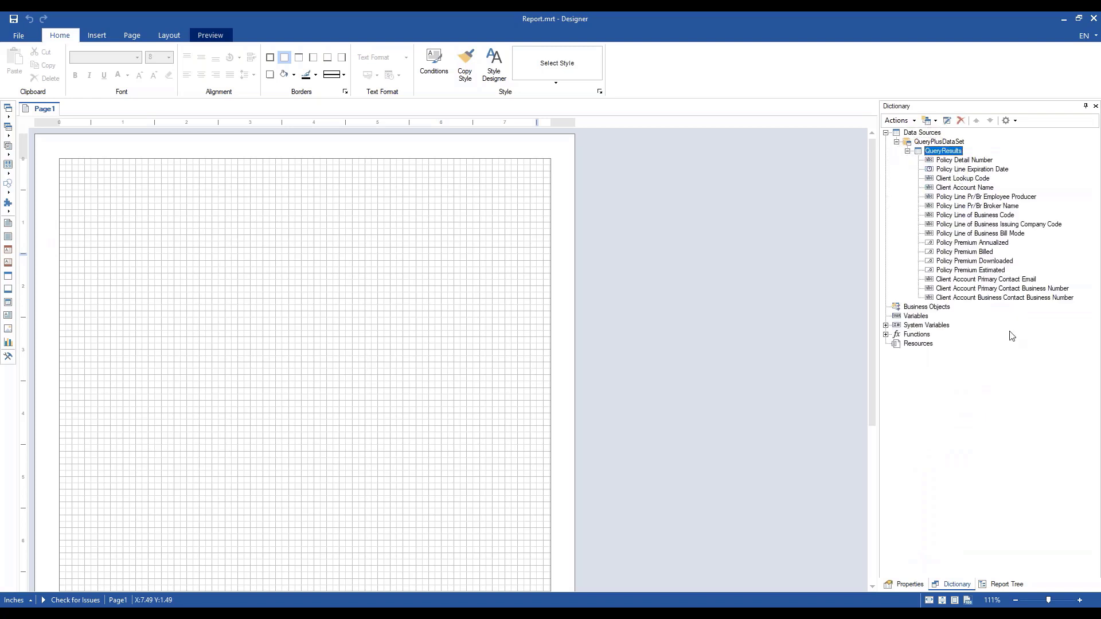
# - Add a QueryResults data band with Policy Detail Number, Policy Line Expiration Date, Client Lookup Code, Client Account Name and Policy Premium Billed
pyautogui.moveTo(953, 155); pyautogui.dragTo(345, 264)
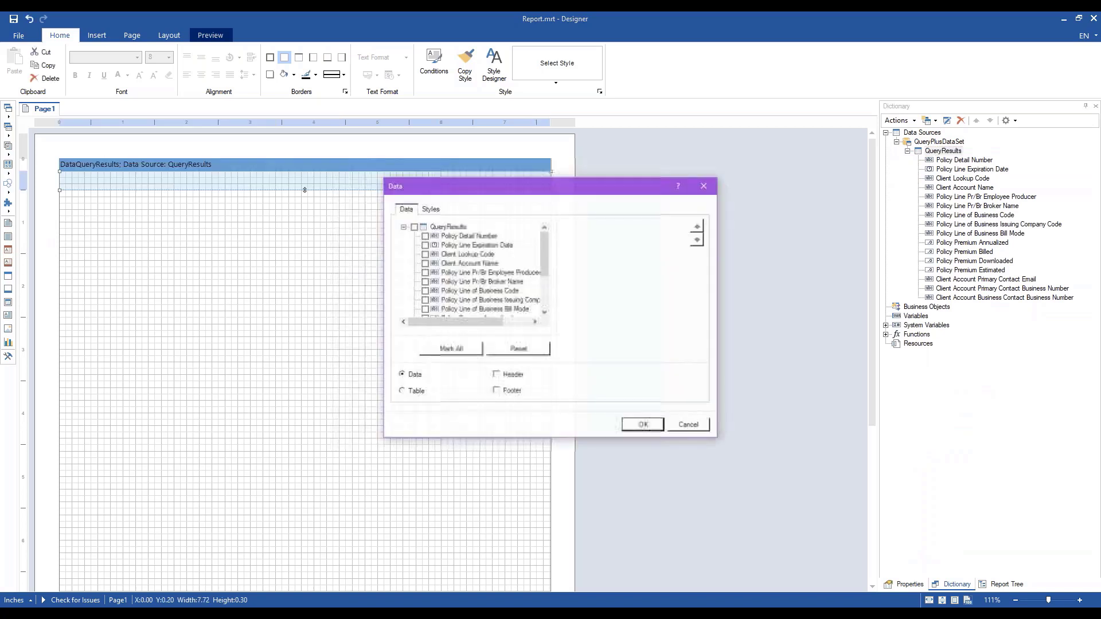
pyautogui.click(424, 236)
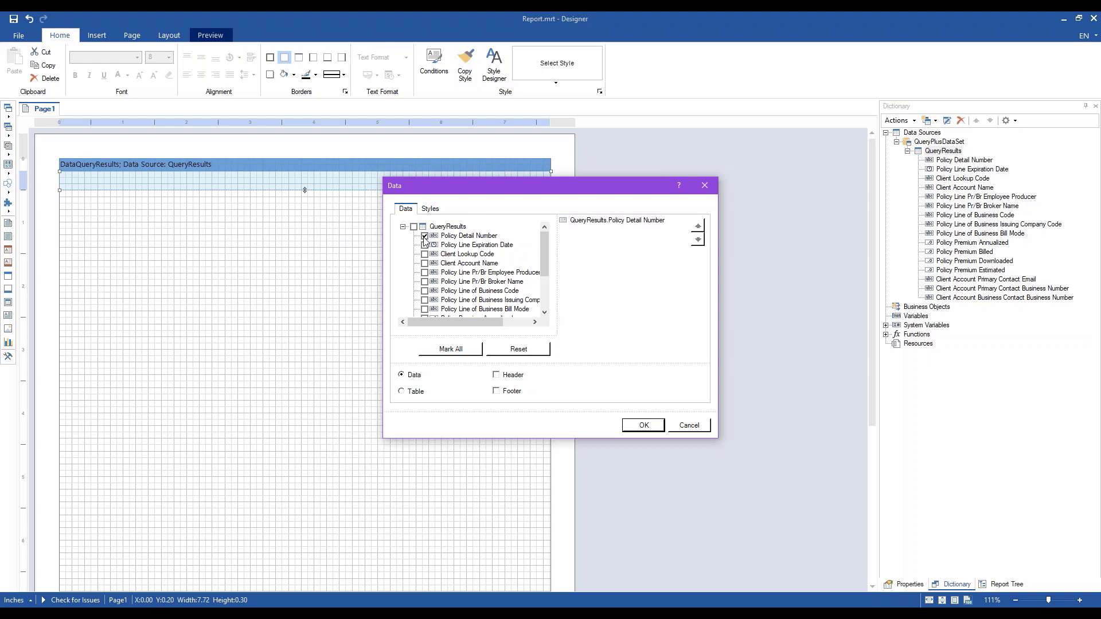
pyautogui.click(425, 246)
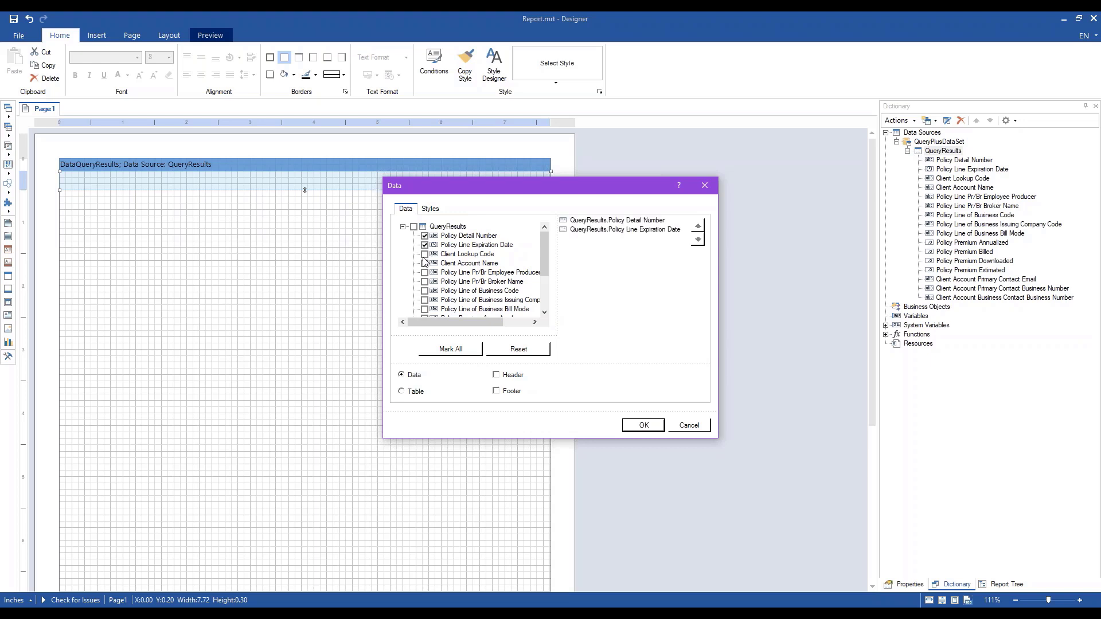
pyautogui.click(425, 254)
pyautogui.click(425, 264)
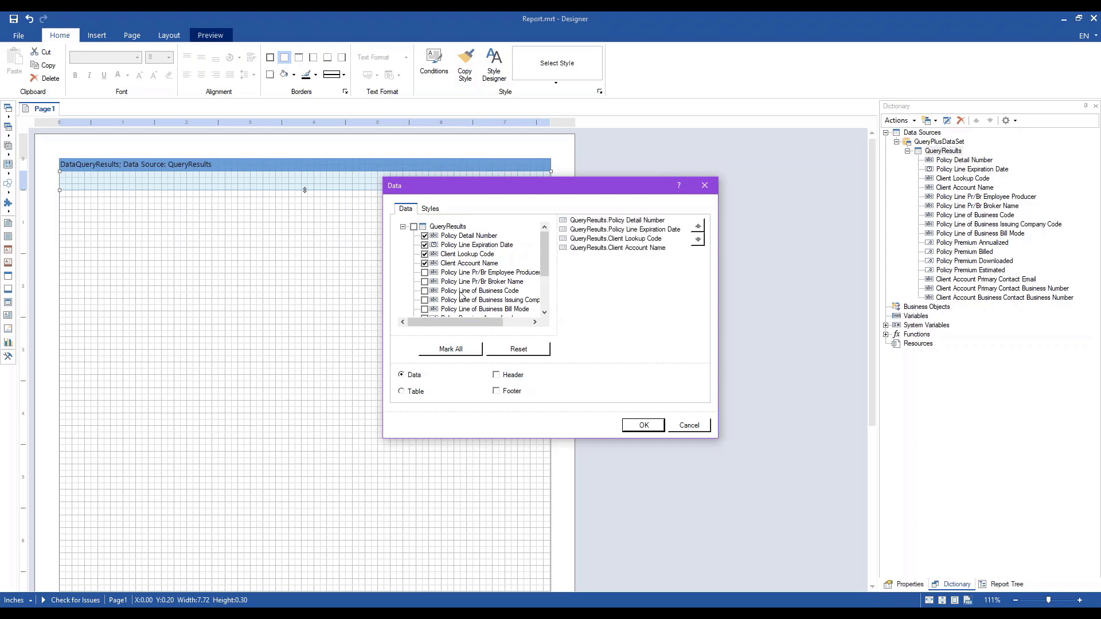
pyautogui.moveTo(545, 263); pyautogui.dragTo(547, 300)
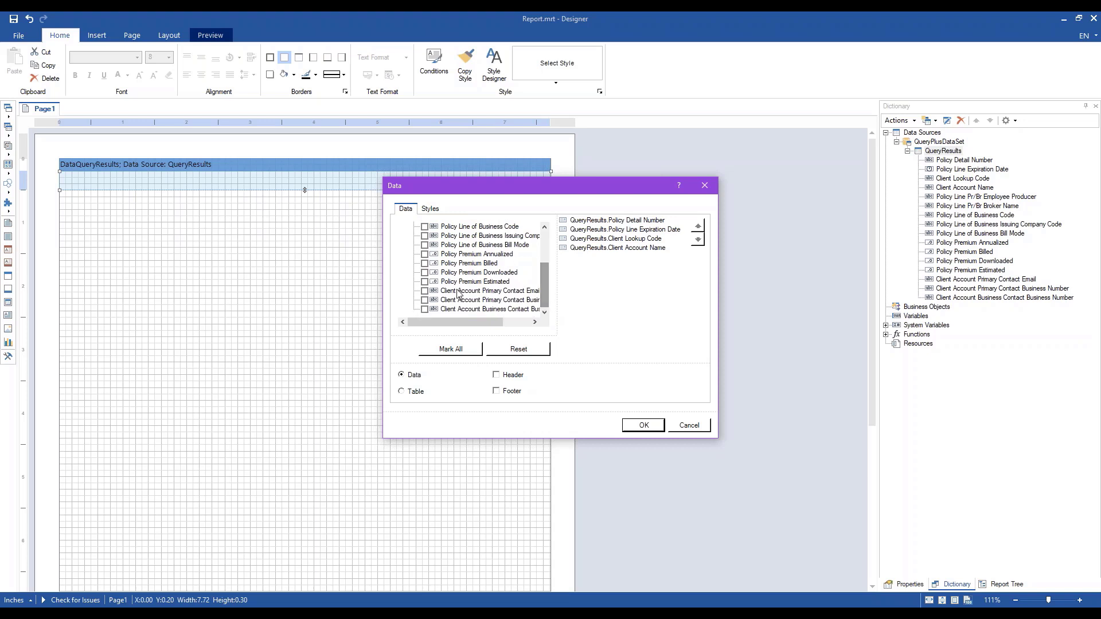
pyautogui.click(425, 263)
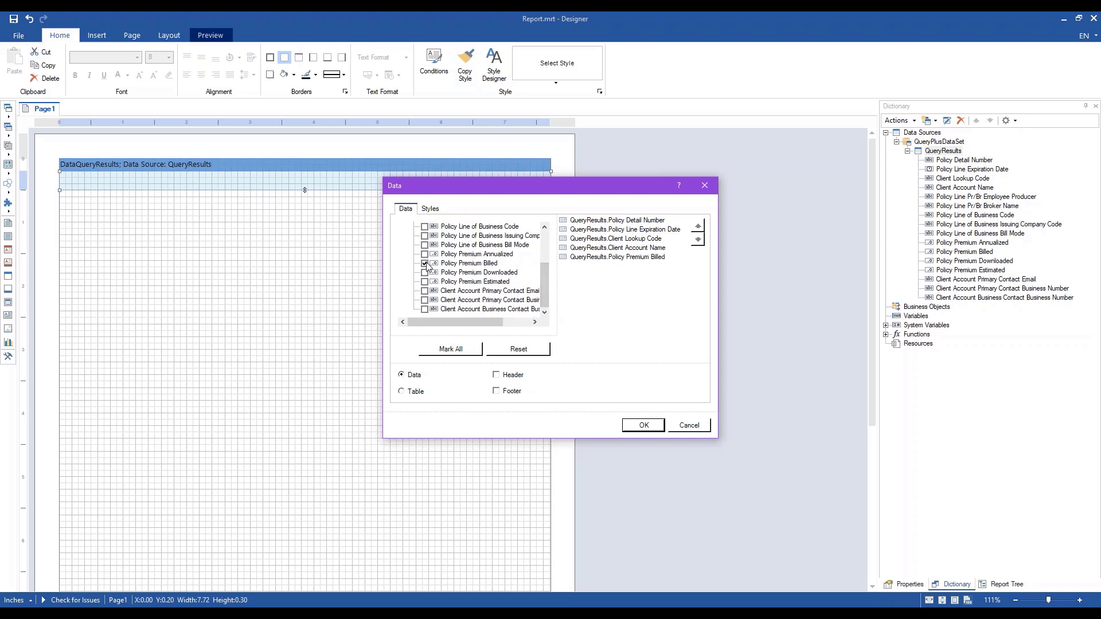
pyautogui.click(644, 426)
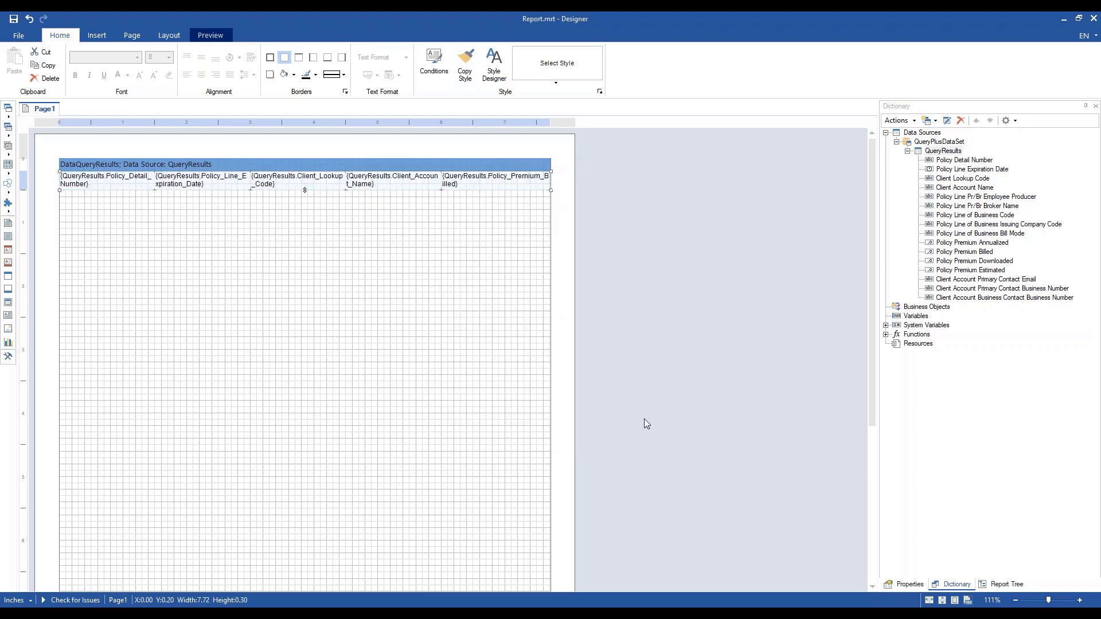
pyautogui.click(450, 250)
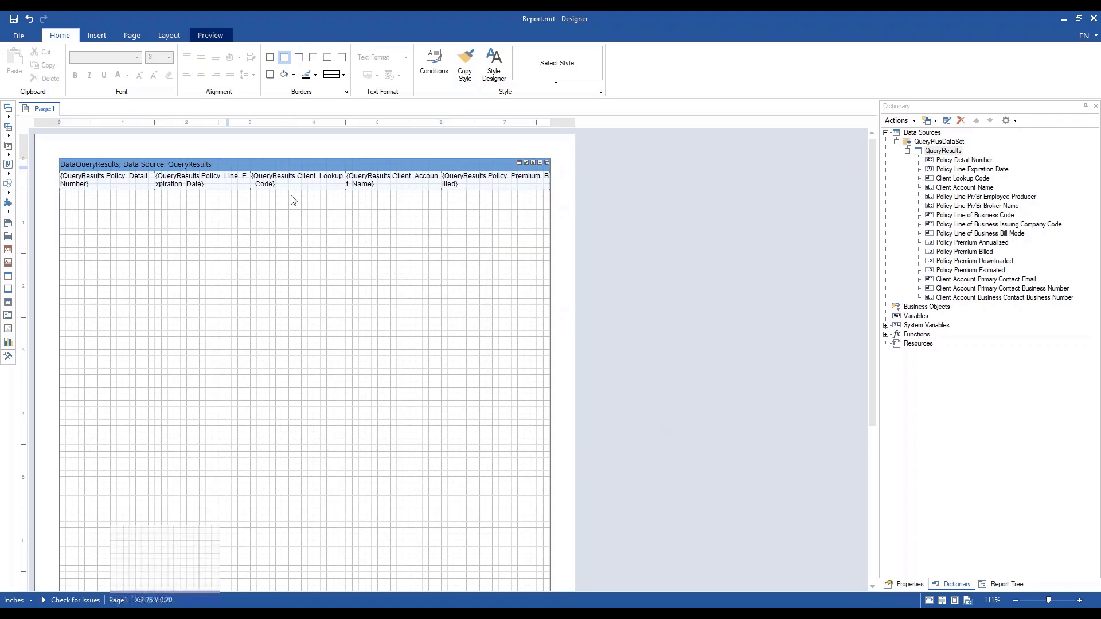
# - Preview the designed report, return to the page layout and close the TAM2SQL.exe console window
pyautogui.scroll(2, 490, 324)
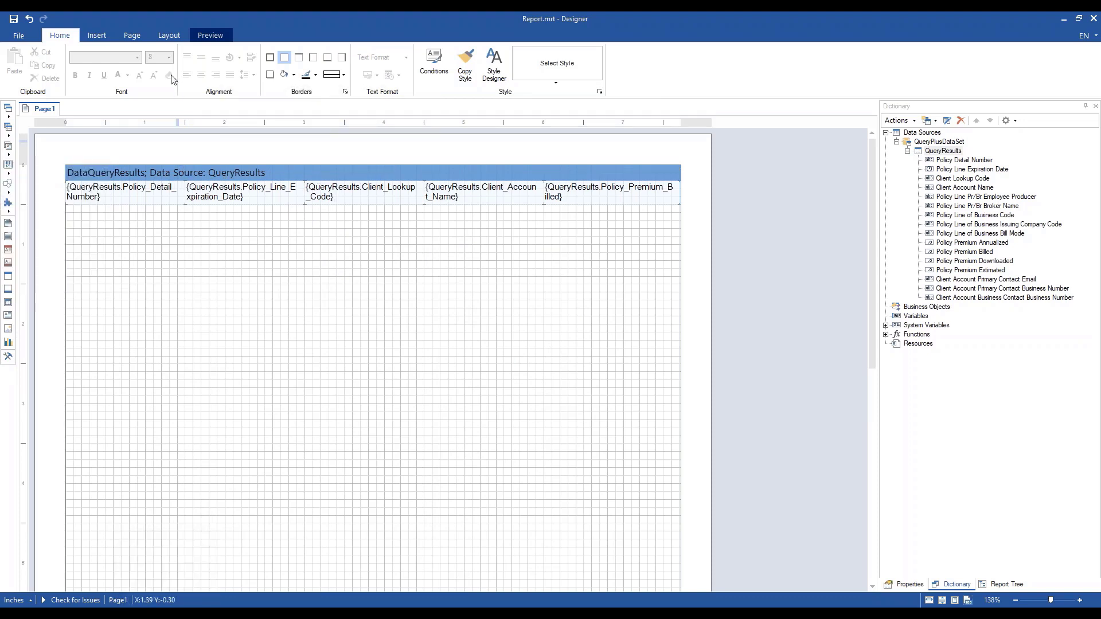
pyautogui.click(227, 40)
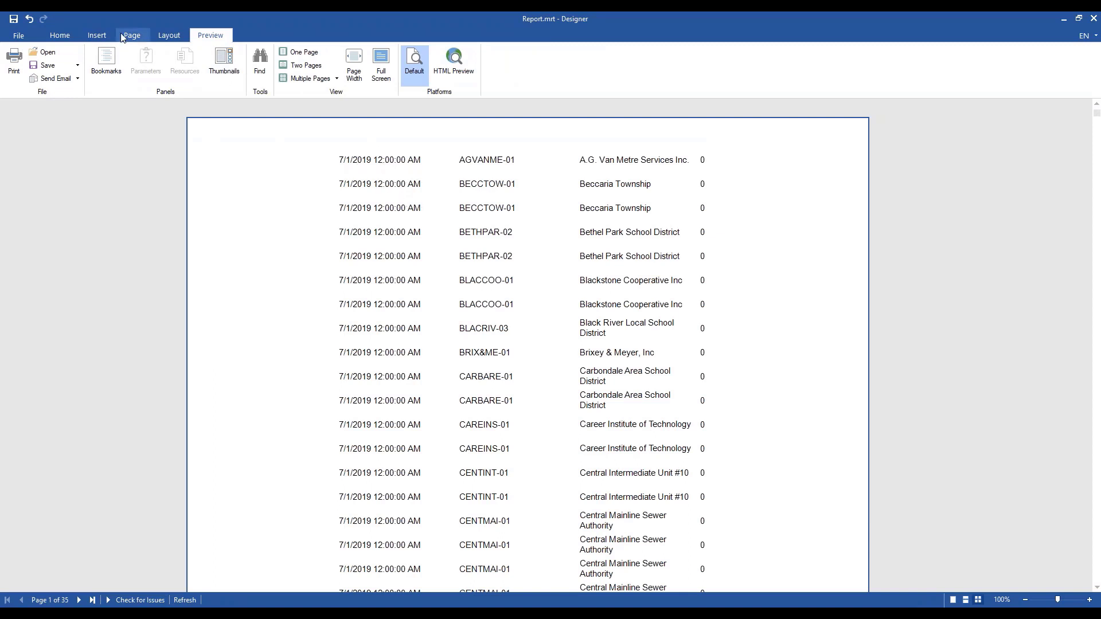
pyautogui.click(60, 36)
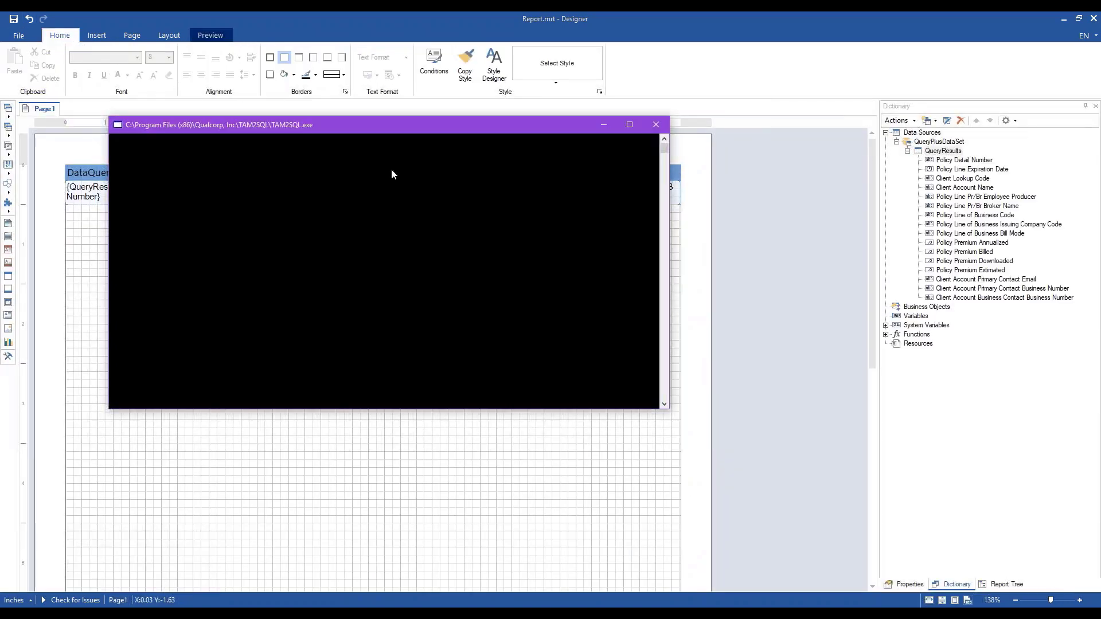
pyautogui.click(659, 127)
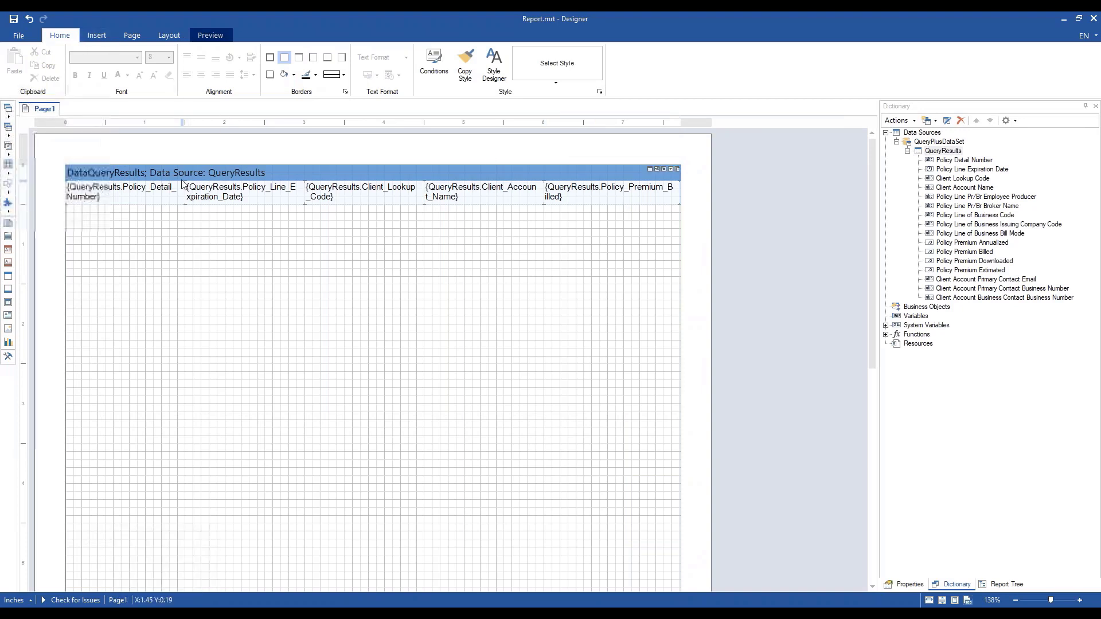
# - Add a group header band above the data band with Client Lookup Code as its group condition
pyautogui.moveTo(9, 250); pyautogui.dragTo(165, 174)
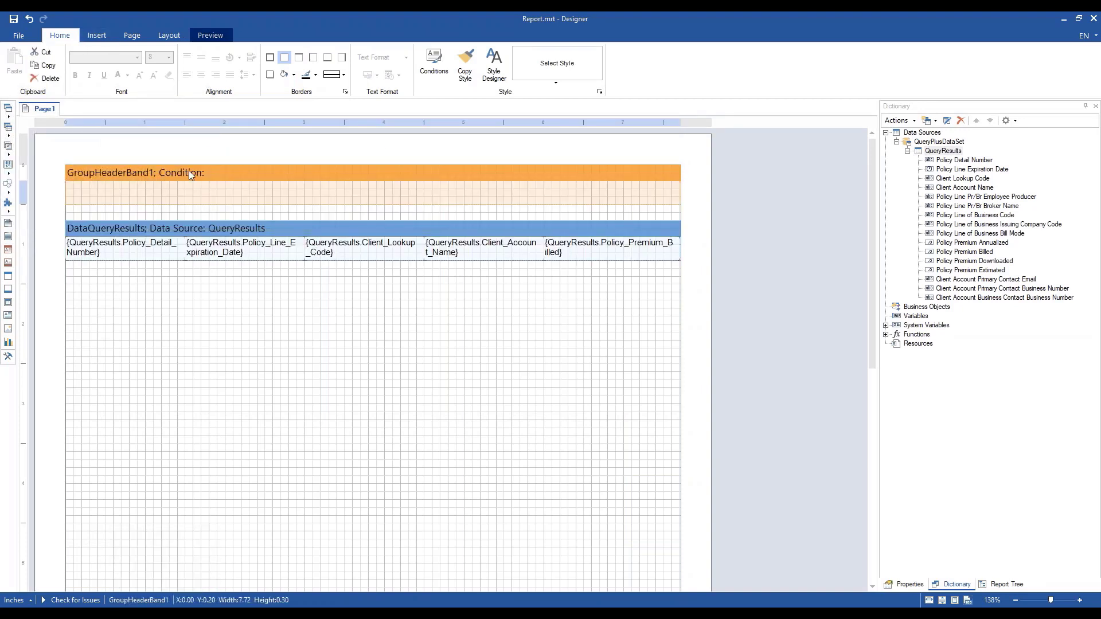
pyautogui.click(382, 238)
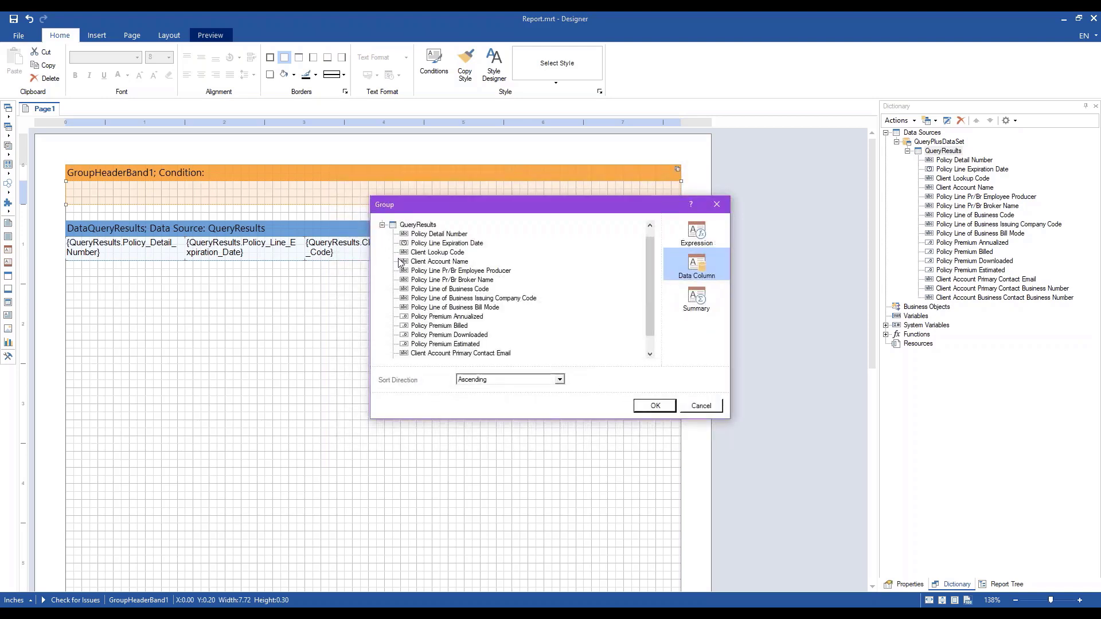
pyautogui.doubleClick(441, 252)
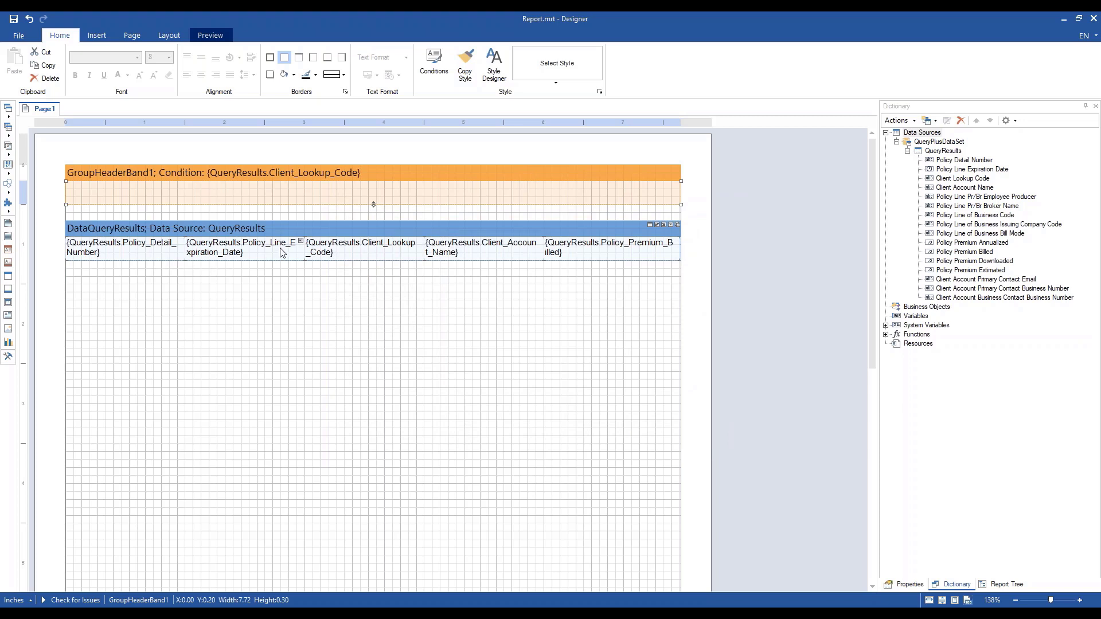
# - Move the Client Lookup Code field into the group header, widen it to about 2.30 inches and make it bold
pyautogui.moveTo(367, 252); pyautogui.dragTo(249, 198)
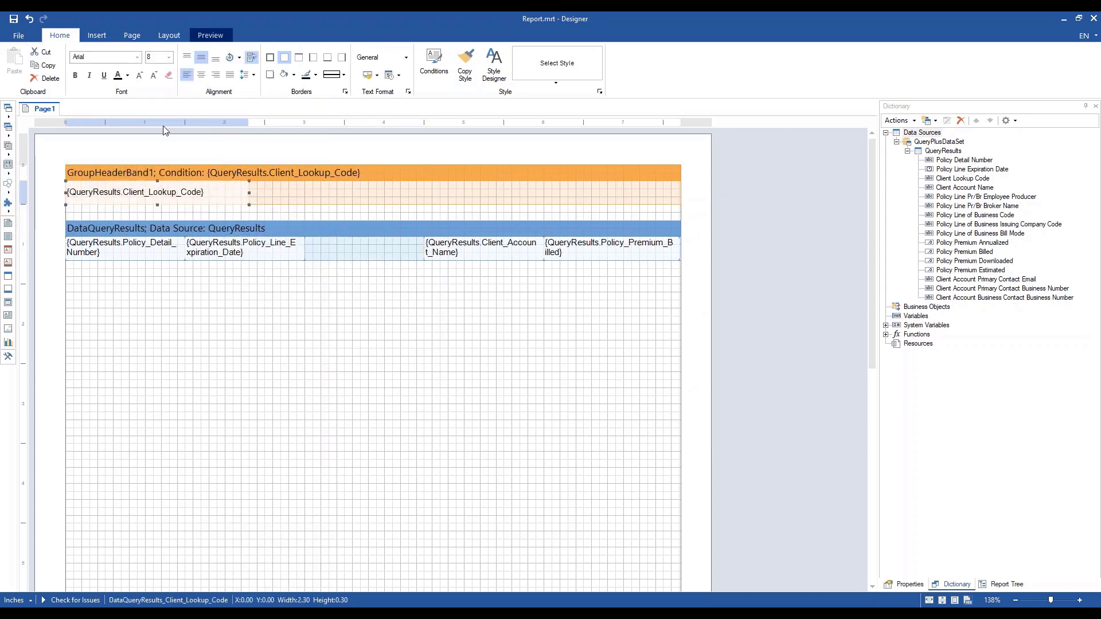
pyautogui.click(75, 76)
pyautogui.click(373, 293)
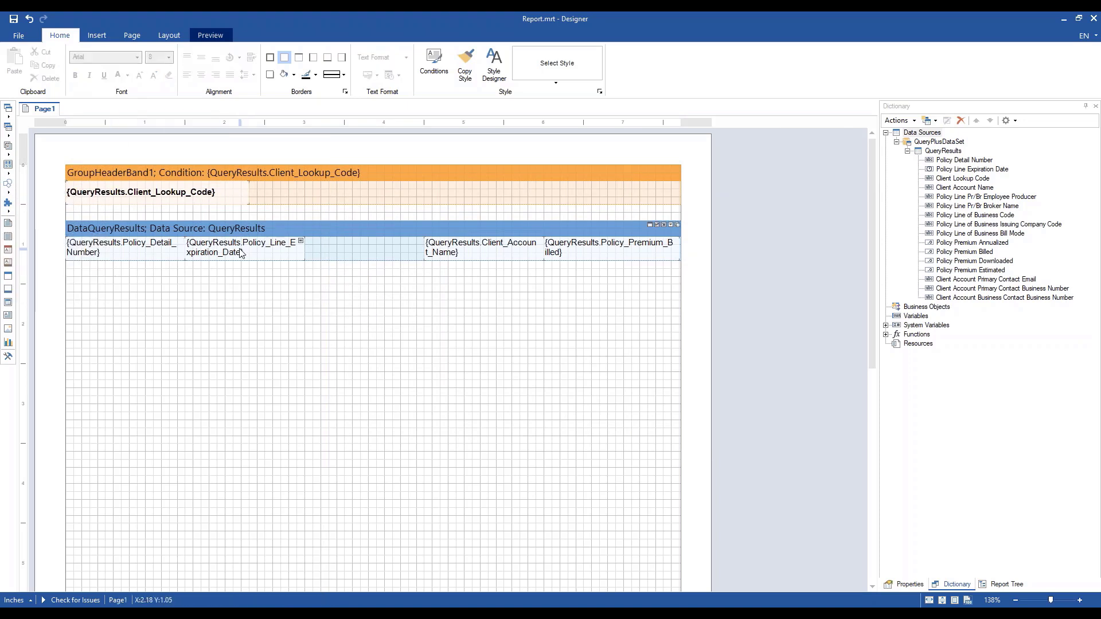
# - Set the text format of the Policy Line Expiration Date field in the data band to Date
pyautogui.click(218, 252)
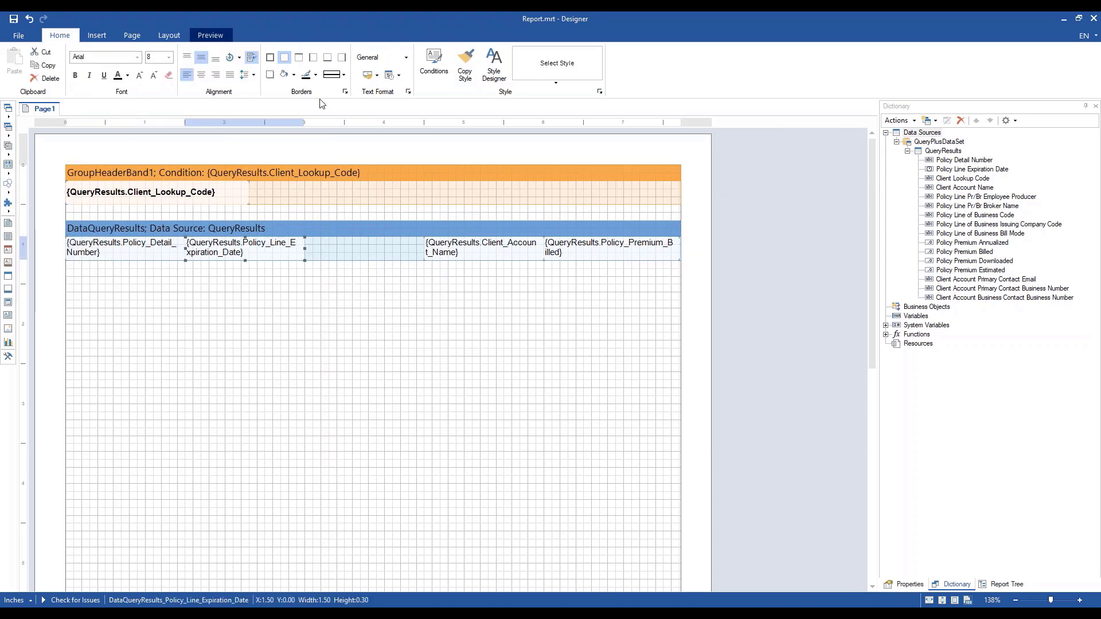
pyautogui.click(404, 58)
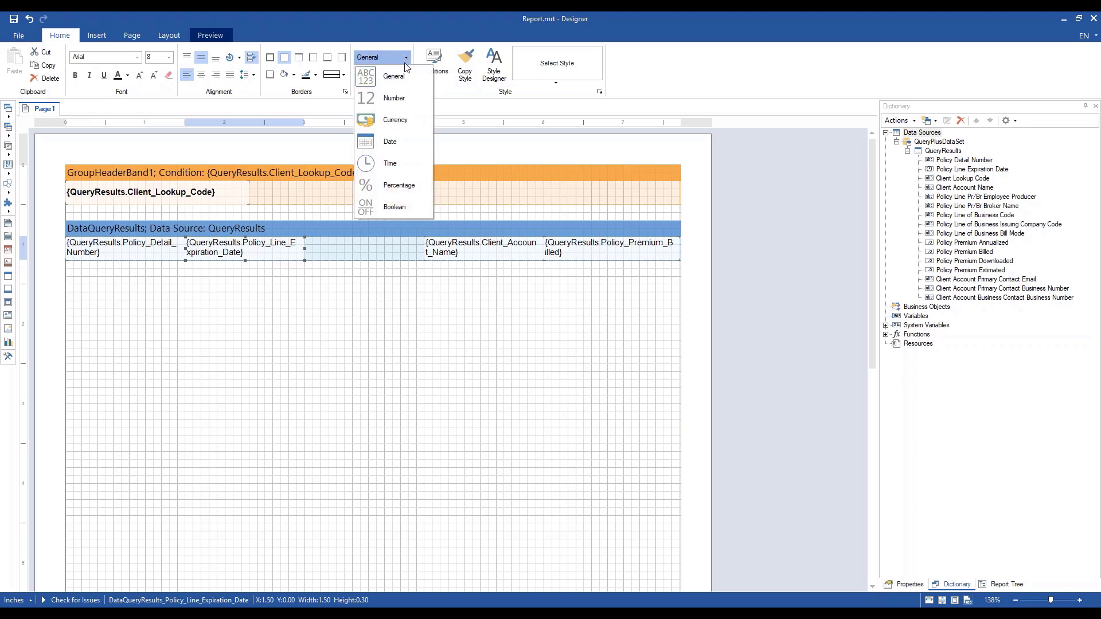
pyautogui.click(390, 141)
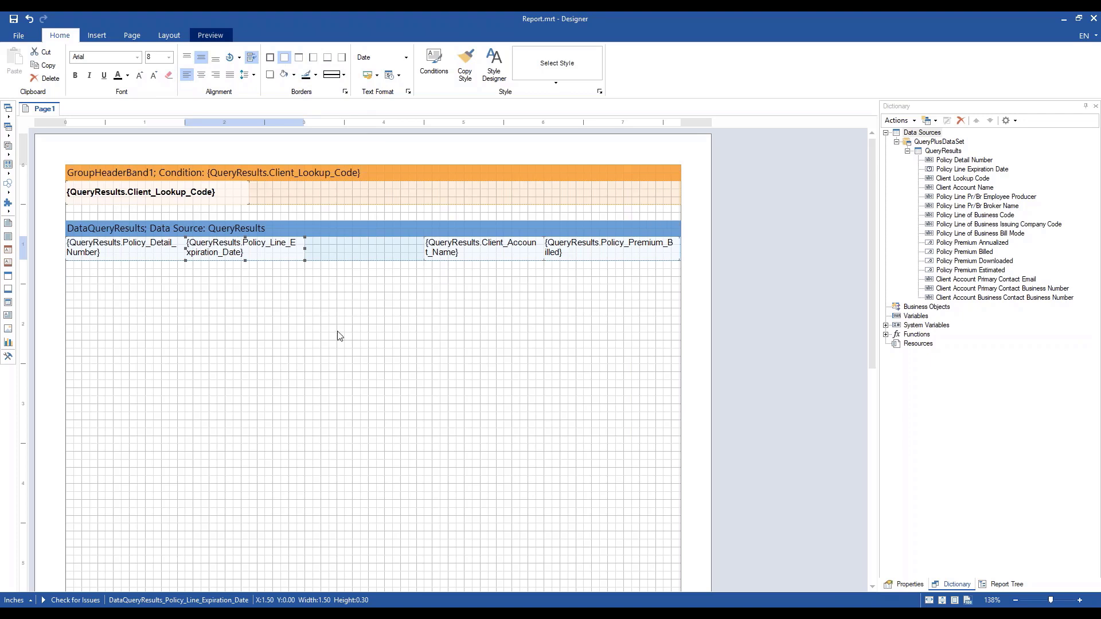
# - Move the Client Account Name field into the group header beside Client Lookup Code and widen it to about 2.70 inches
pyautogui.moveTo(481, 251); pyautogui.dragTo(464, 192)
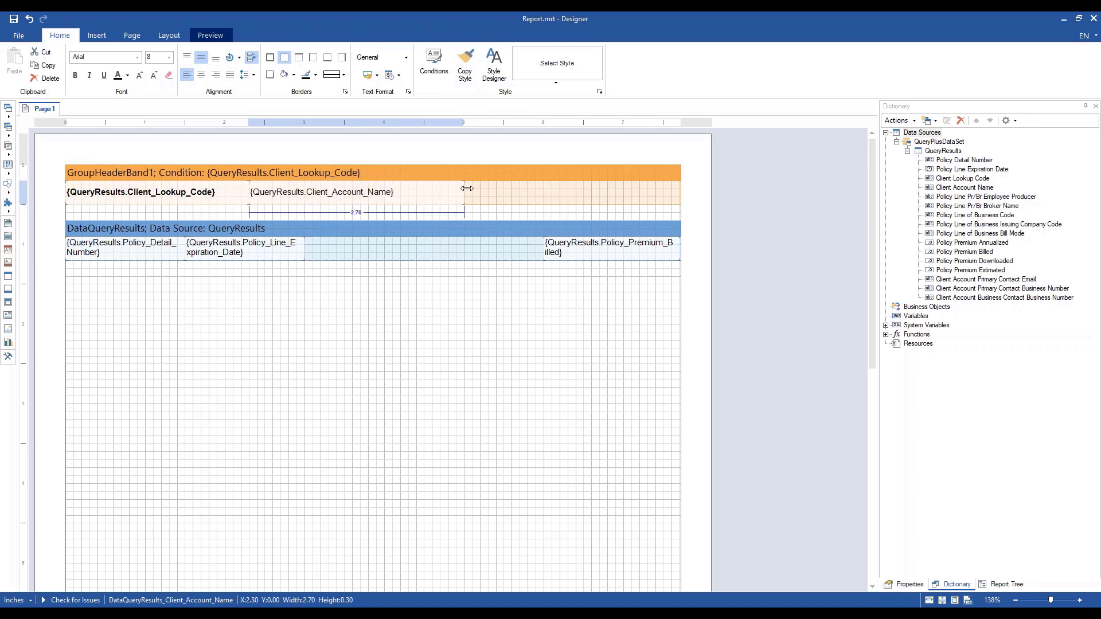
pyautogui.click(467, 293)
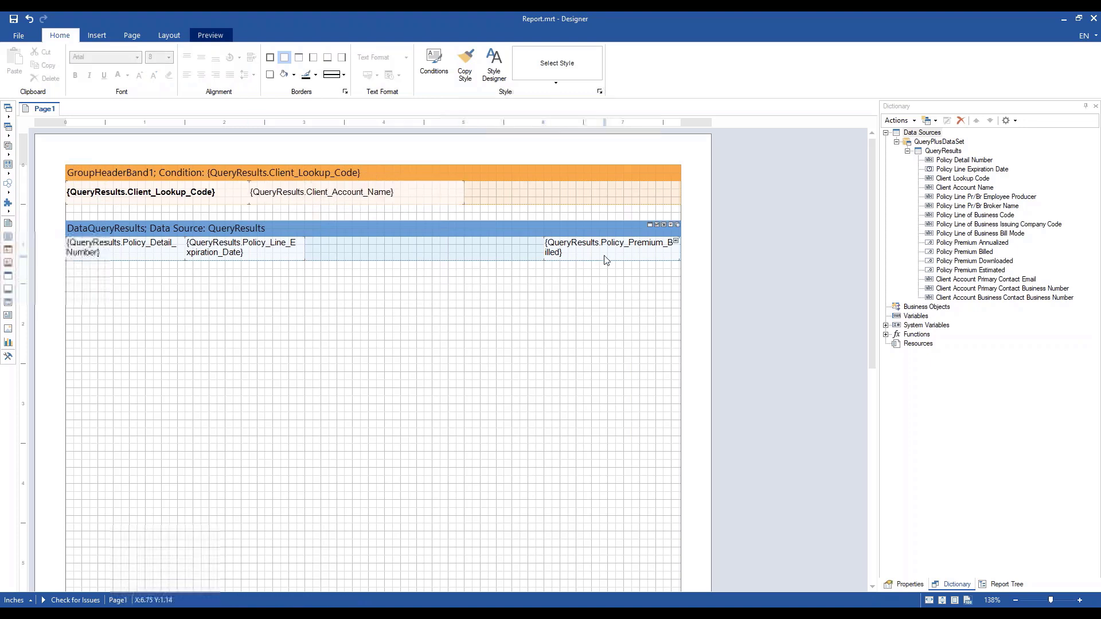
# - Set the text format of the Policy Premium Billed field in the data band to Currency and widen the field
pyautogui.click(563, 252)
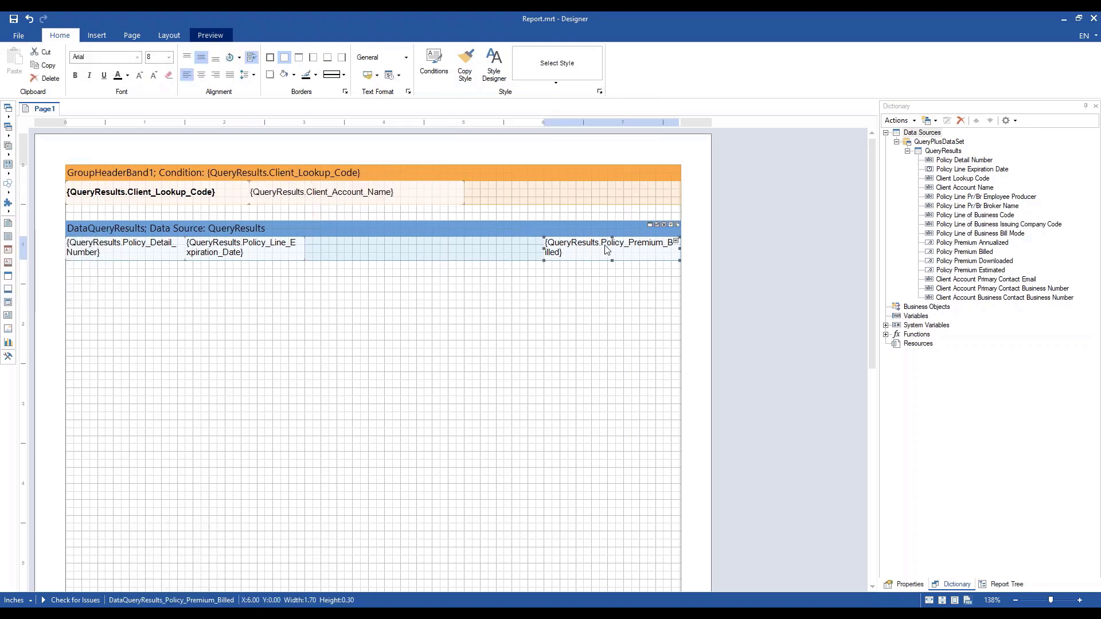
pyautogui.click(398, 65)
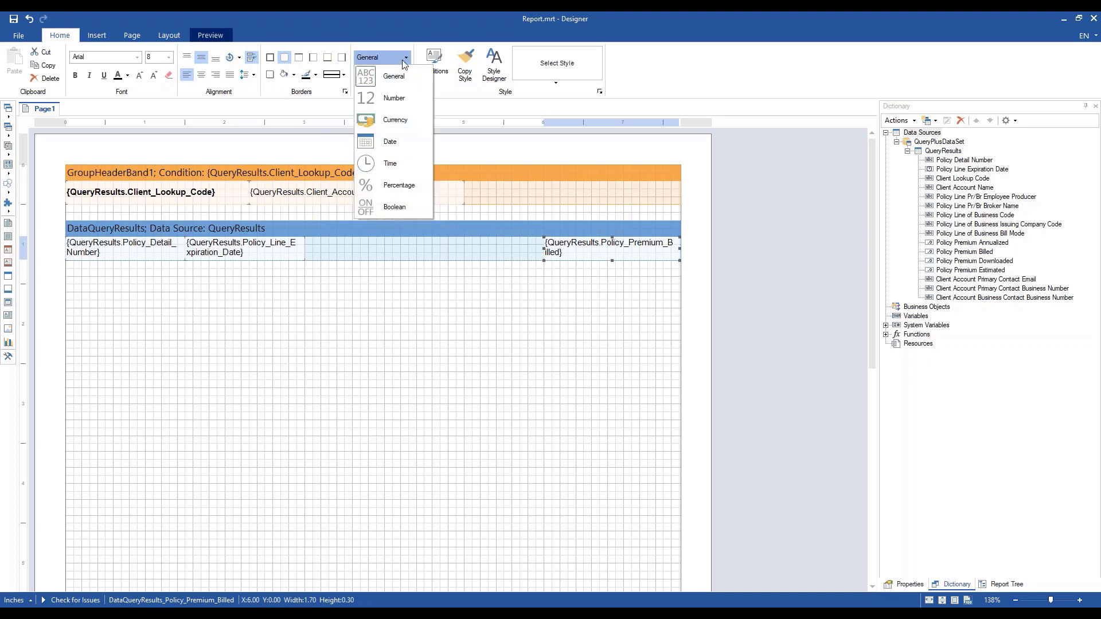
pyautogui.click(414, 118)
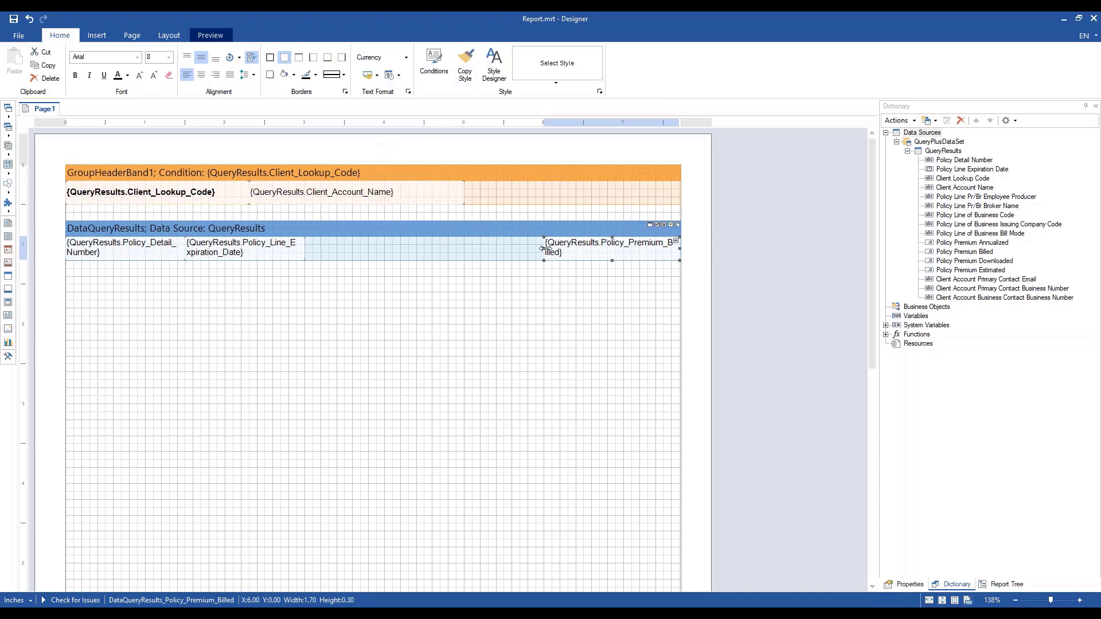
pyautogui.moveTo(544, 249); pyautogui.dragTo(512, 249)
# - Reduce the height of the data band, together with its fields, to 0.20 inches
pyautogui.moveTo(297, 277); pyautogui.dragTo(655, 250)
pyautogui.moveTo(371, 259); pyautogui.dragTo(373, 253)
pyautogui.click(375, 258)
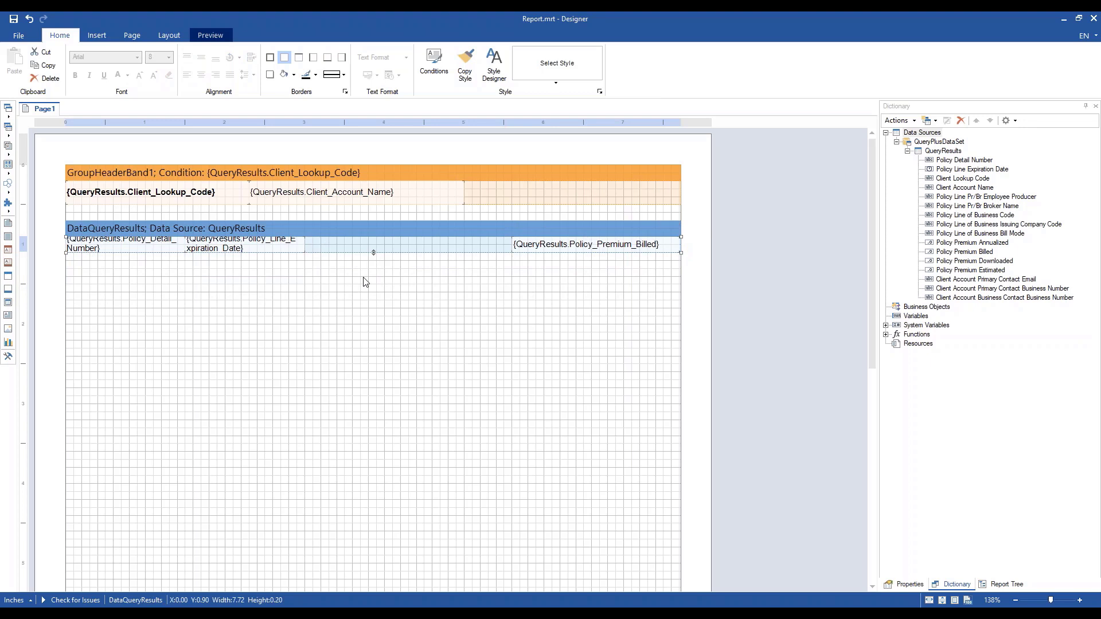
pyautogui.click(353, 294)
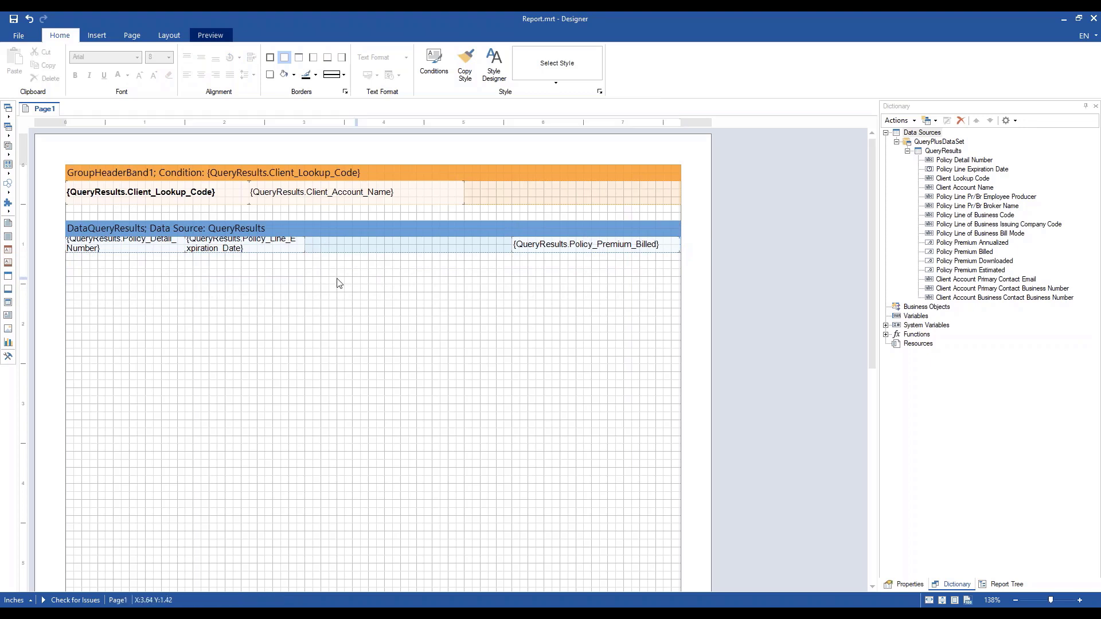
# - Fill the group header band with a light gray background color
pyautogui.click(500, 198)
pyautogui.click(287, 75)
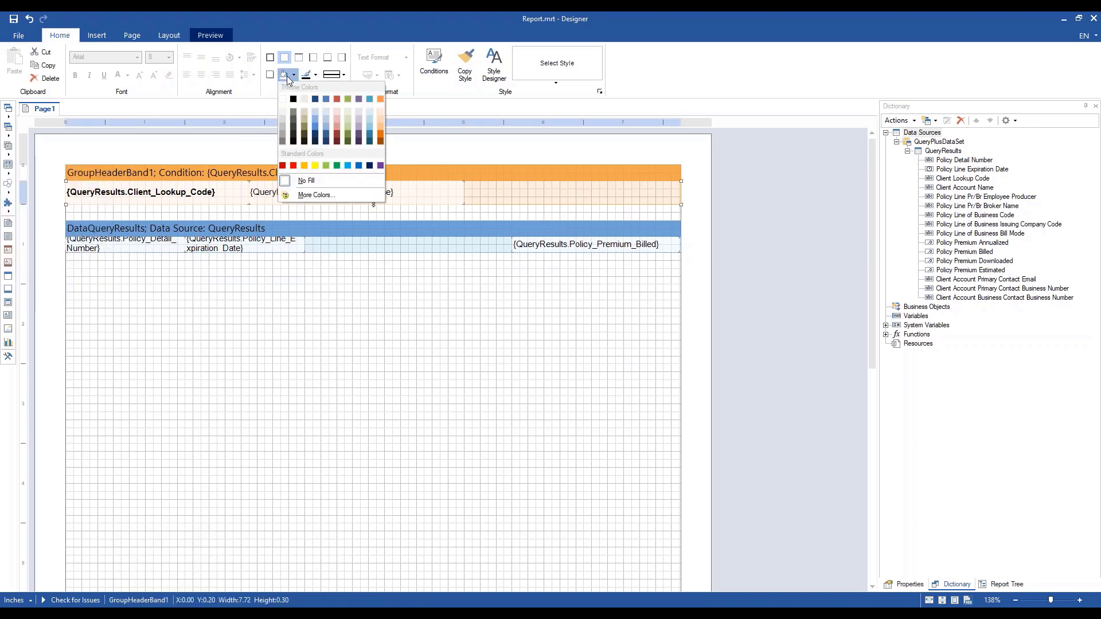
pyautogui.click(282, 117)
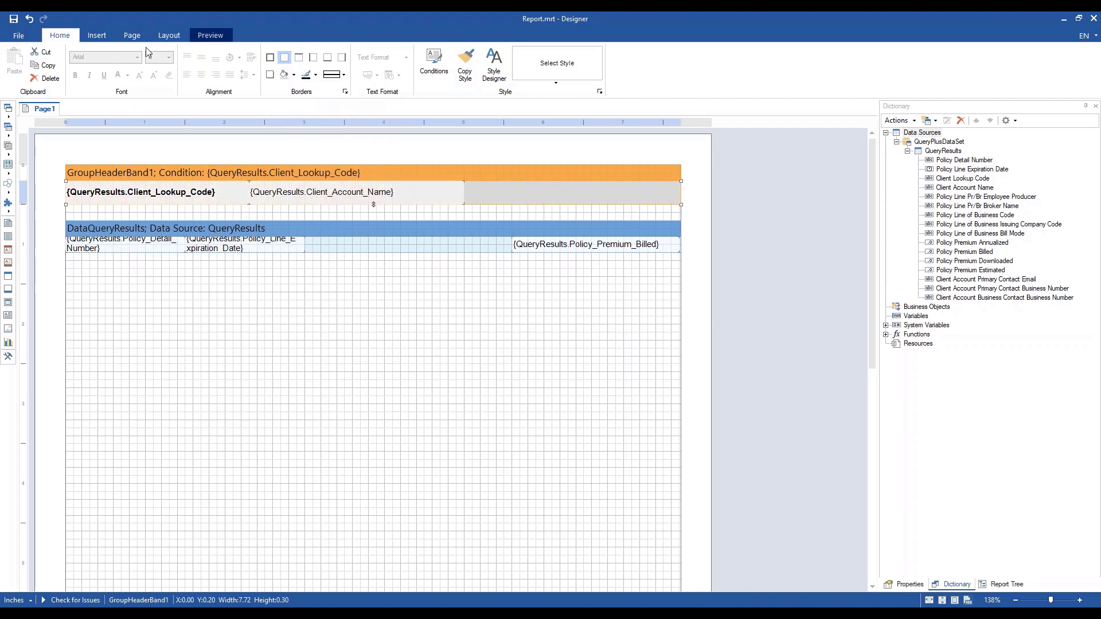
# - Preview the report and examine the client group headers, expiration dates and billed premiums on the first two pages
pyautogui.click(221, 39)
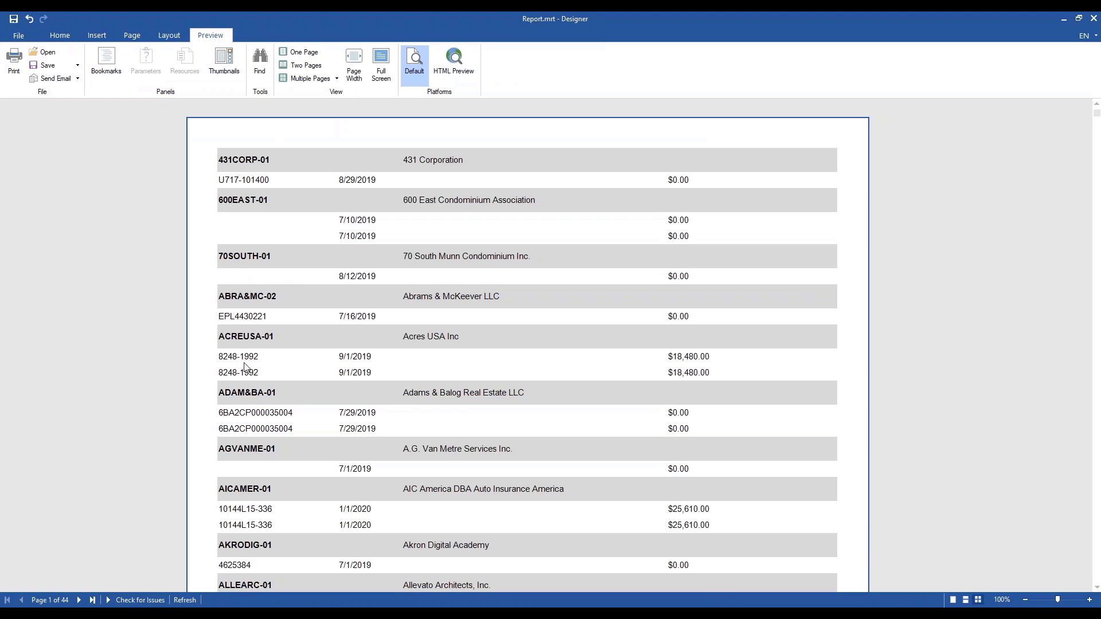
pyautogui.scroll(-12, 244, 367)
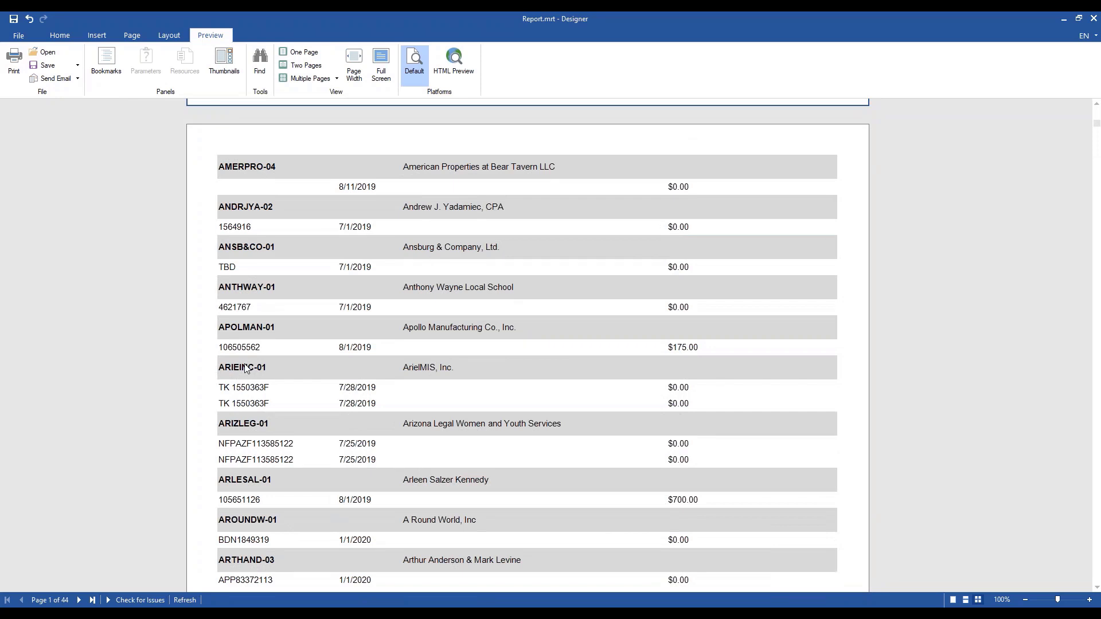
pyautogui.scroll(-2, 245, 366)
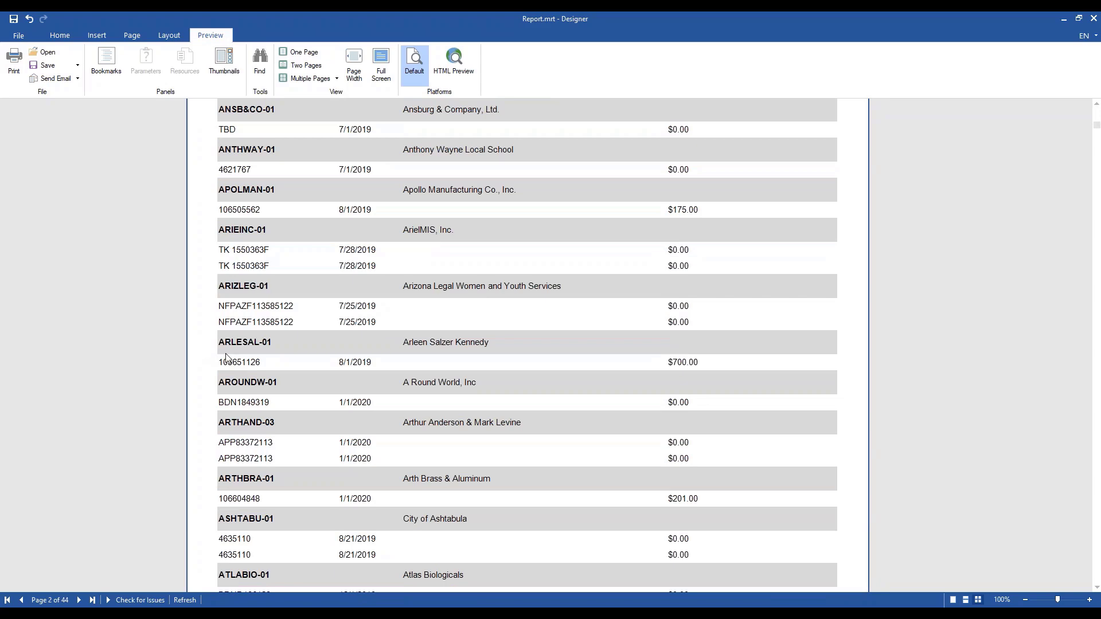
pyautogui.scroll(-1, 273, 370)
pyautogui.scroll(-2, 273, 369)
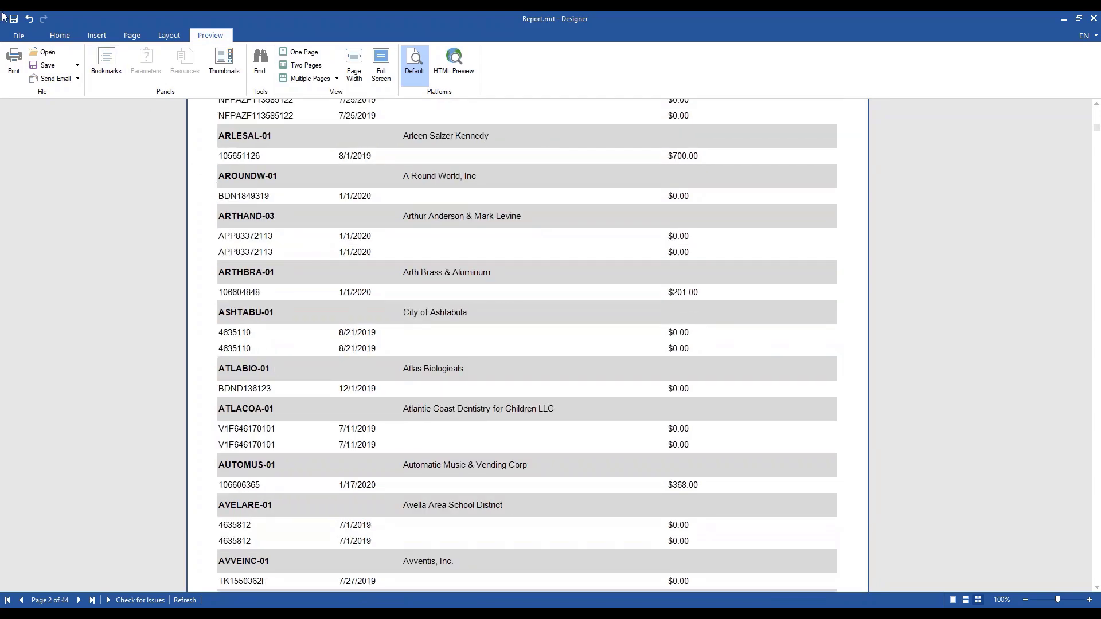
# - Return to the report design, open the Standard Report wizard to view its data source page, and cancel it
pyautogui.click(51, 40)
pyautogui.click(19, 36)
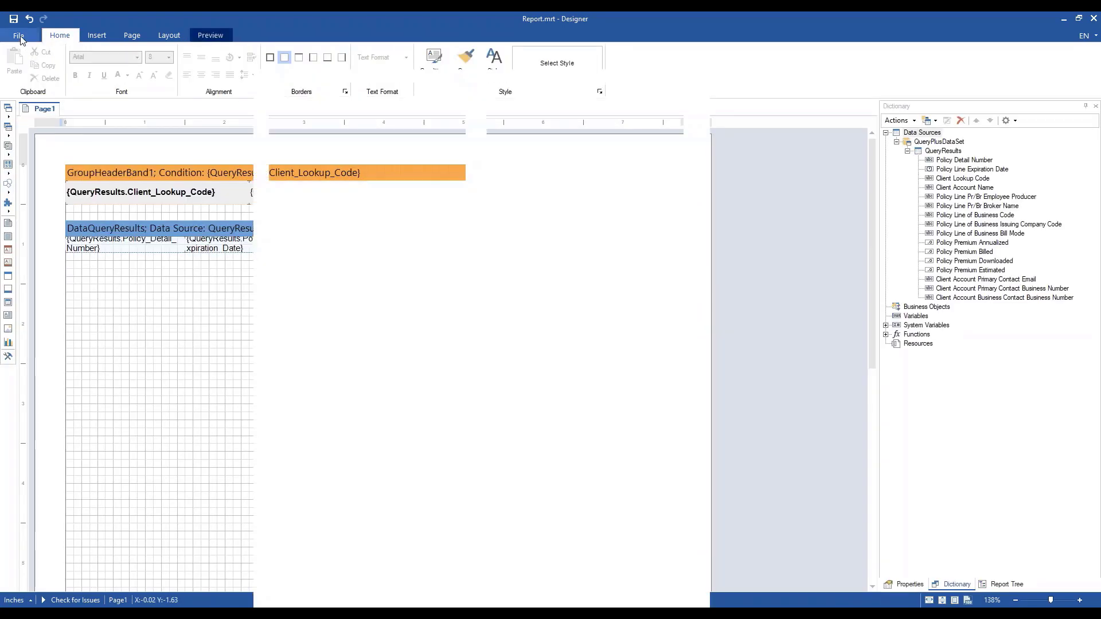
pyautogui.click(30, 79)
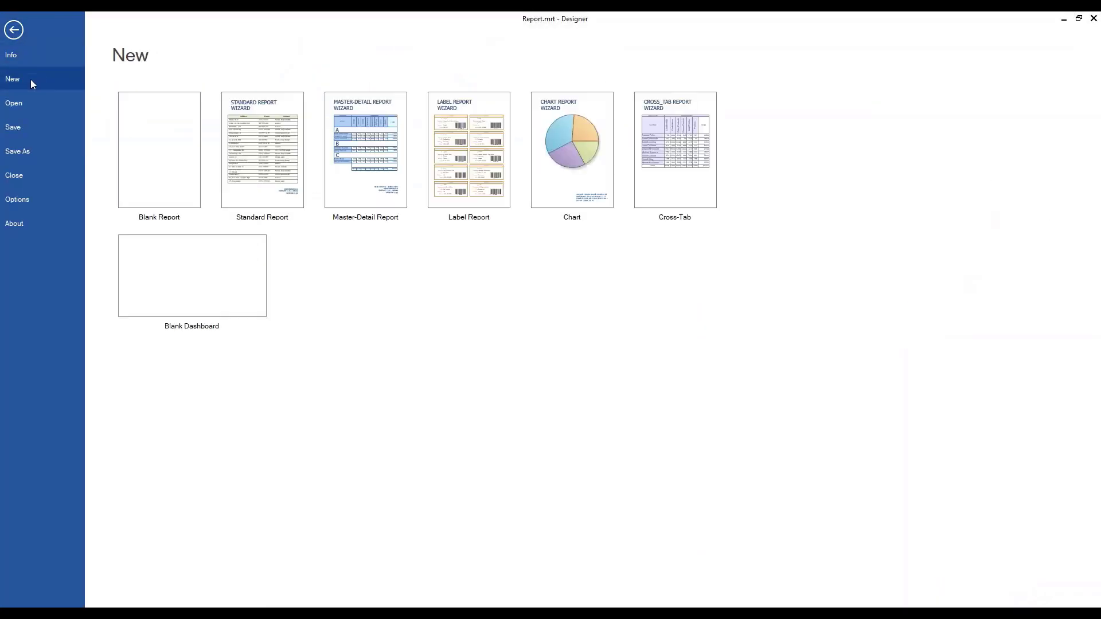
pyautogui.click(237, 152)
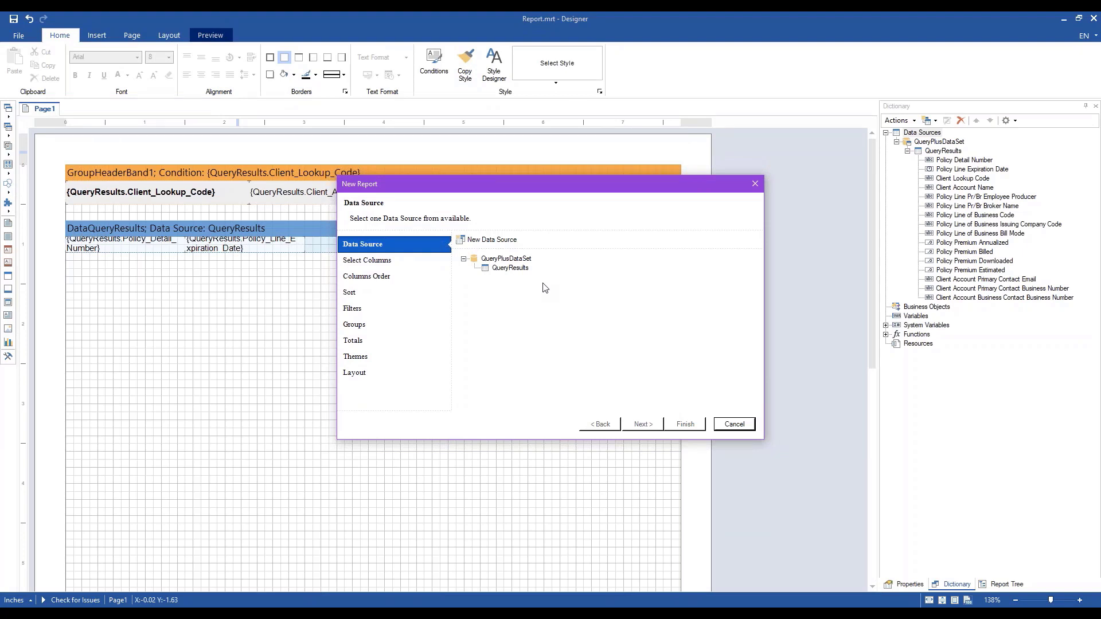
pyautogui.click(746, 427)
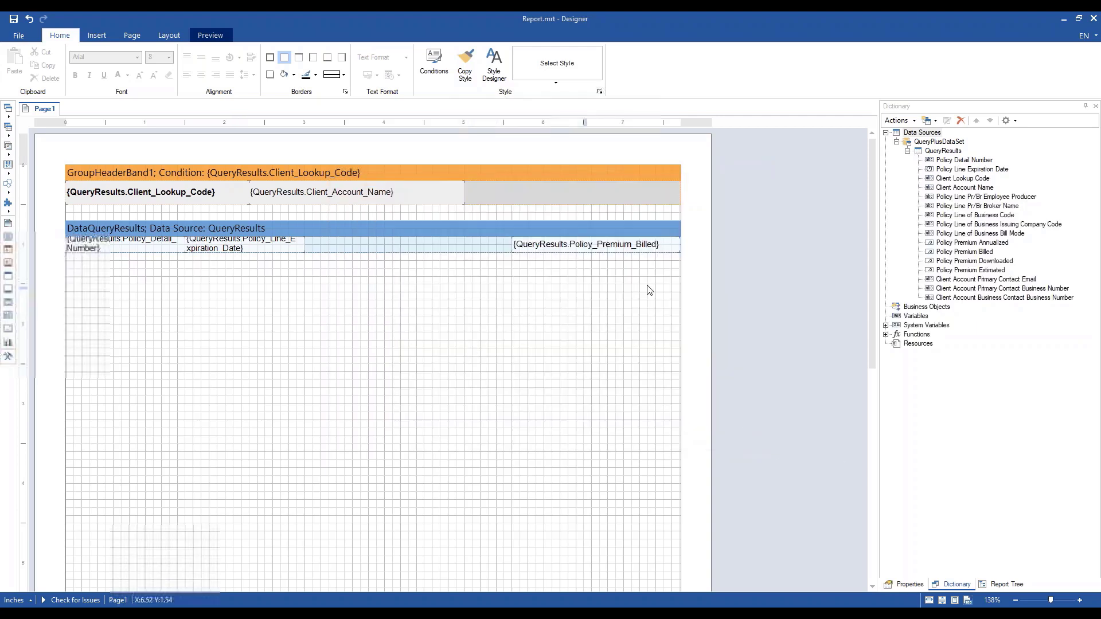
# - Close the report designer and open the Report Scheduler
pyautogui.click(752, 278)
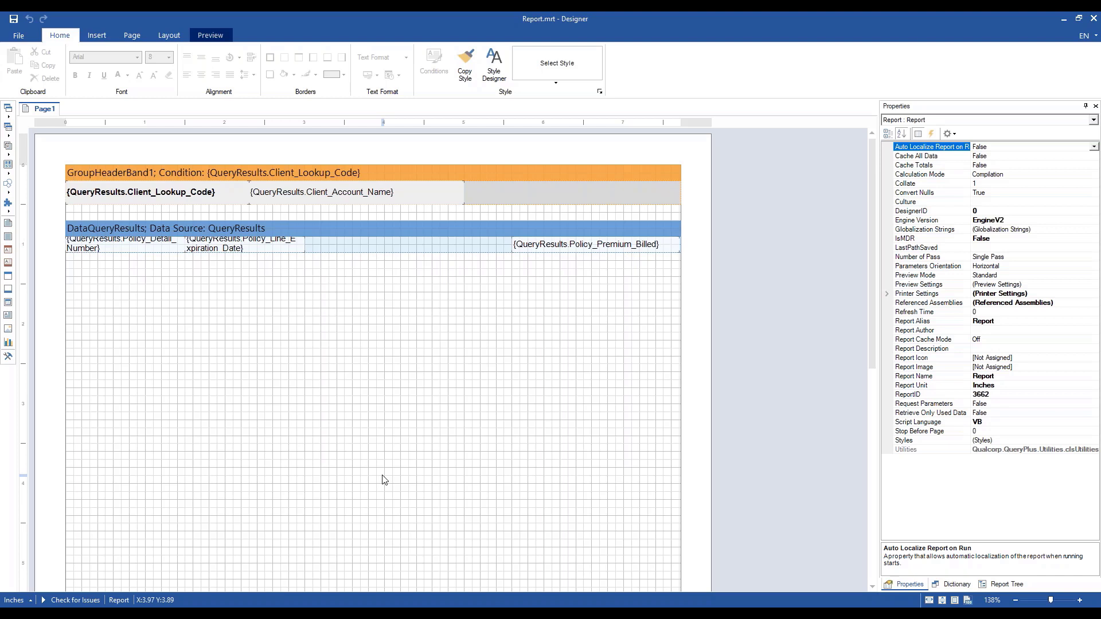
pyautogui.click(1094, 21)
pyautogui.click(558, 350)
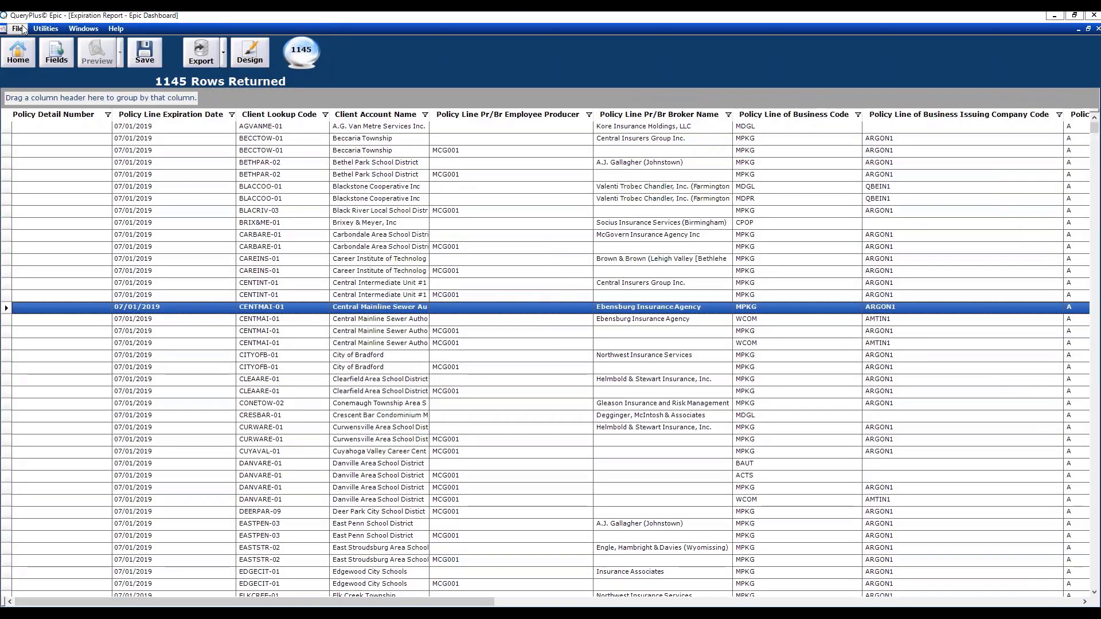
pyautogui.click(46, 29)
pyautogui.click(65, 44)
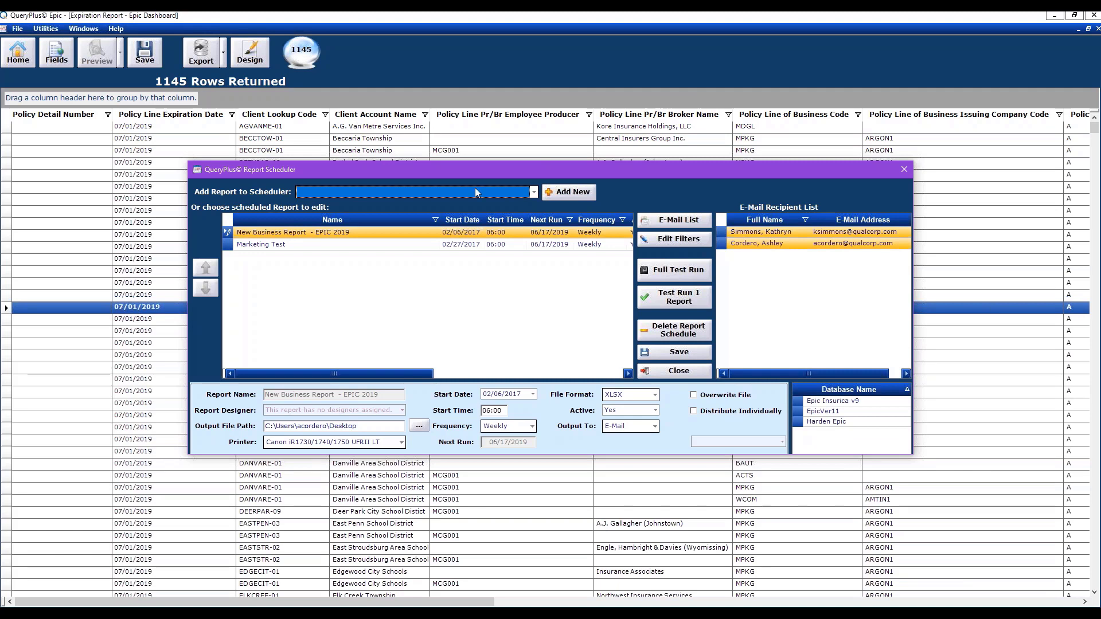
# - Choose Account Current Report Dashboard as the report to add to the scheduler, and select the scheduled Marketing Test report for editing
pyautogui.click(534, 194)
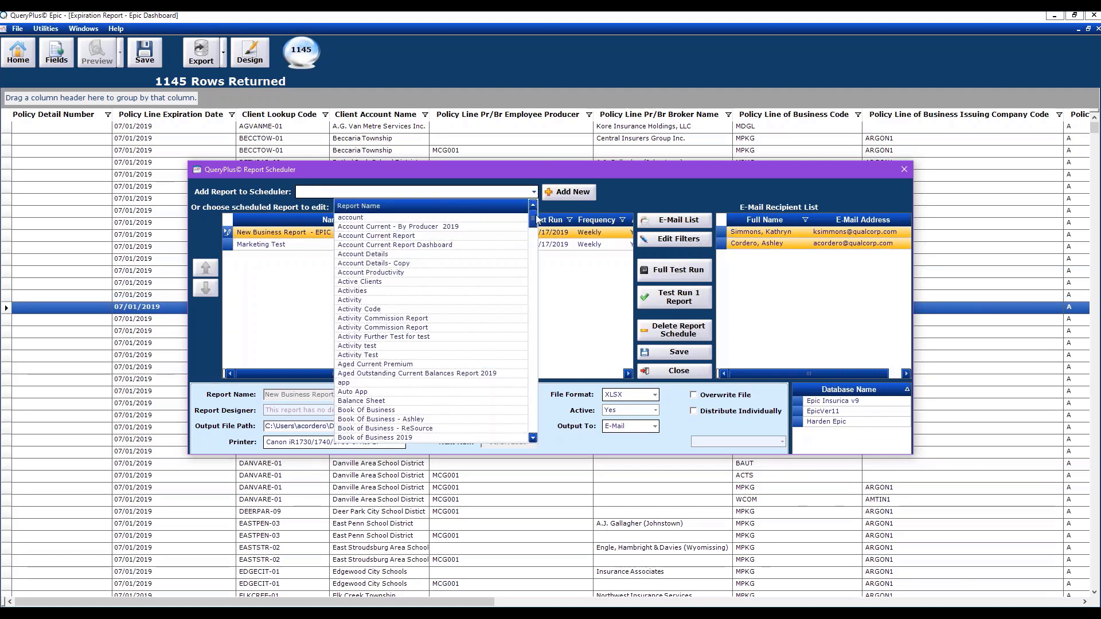
pyautogui.scroll(-1, 538, 222)
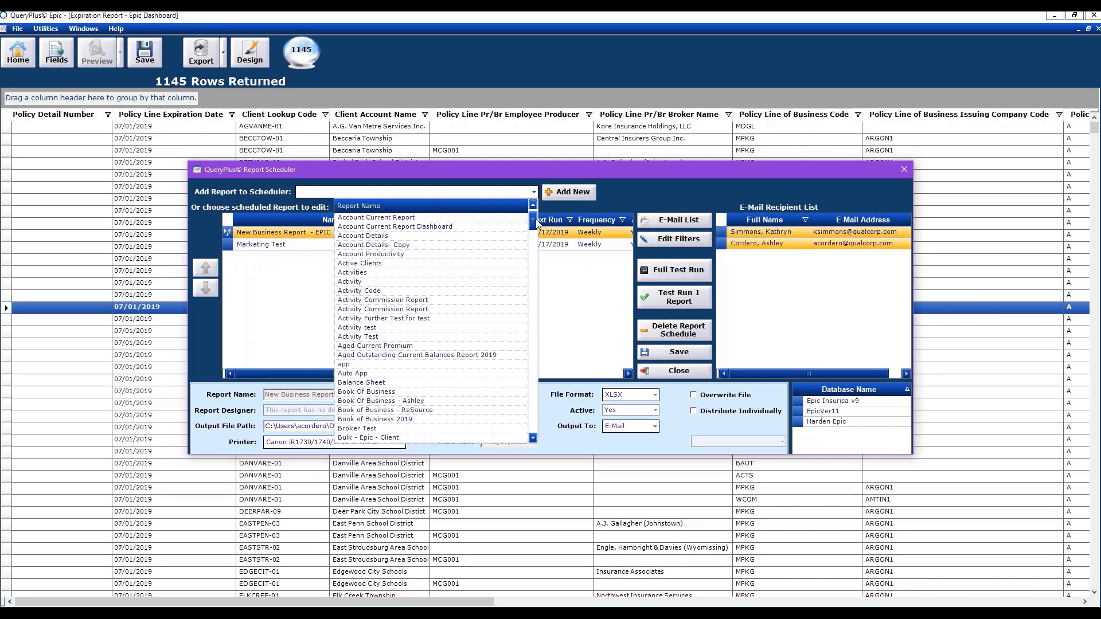
pyautogui.click(523, 226)
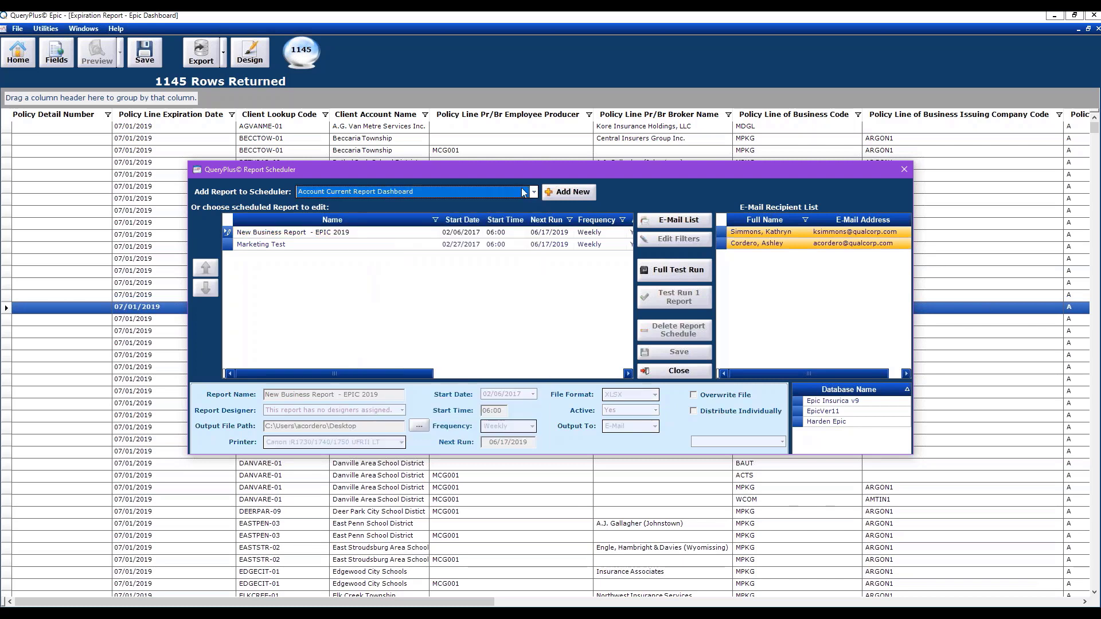
pyautogui.click(386, 255)
pyautogui.click(319, 246)
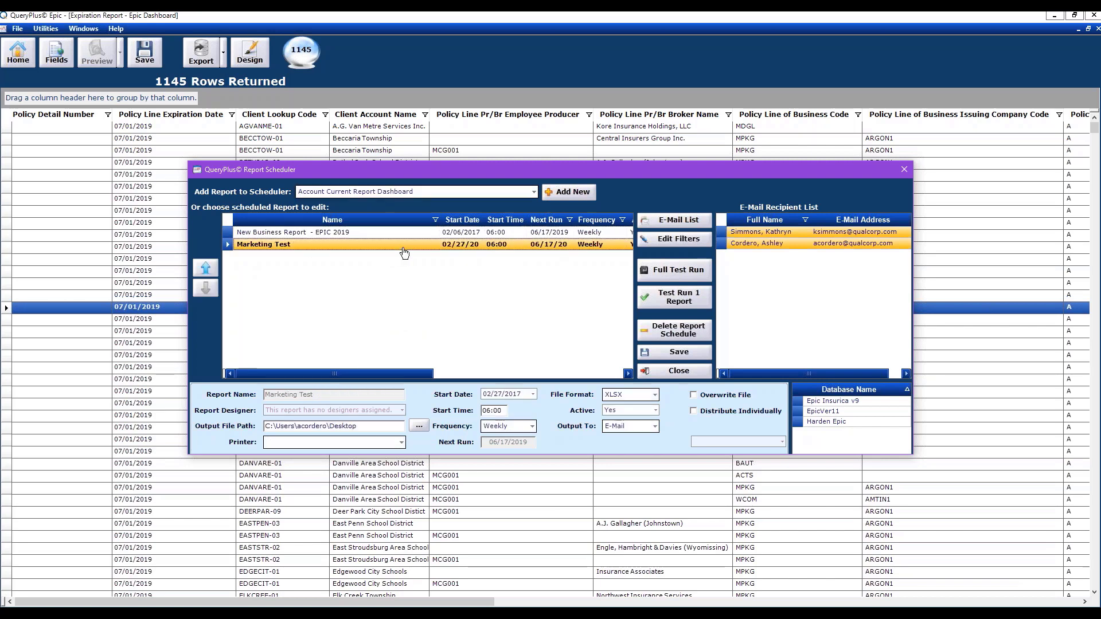
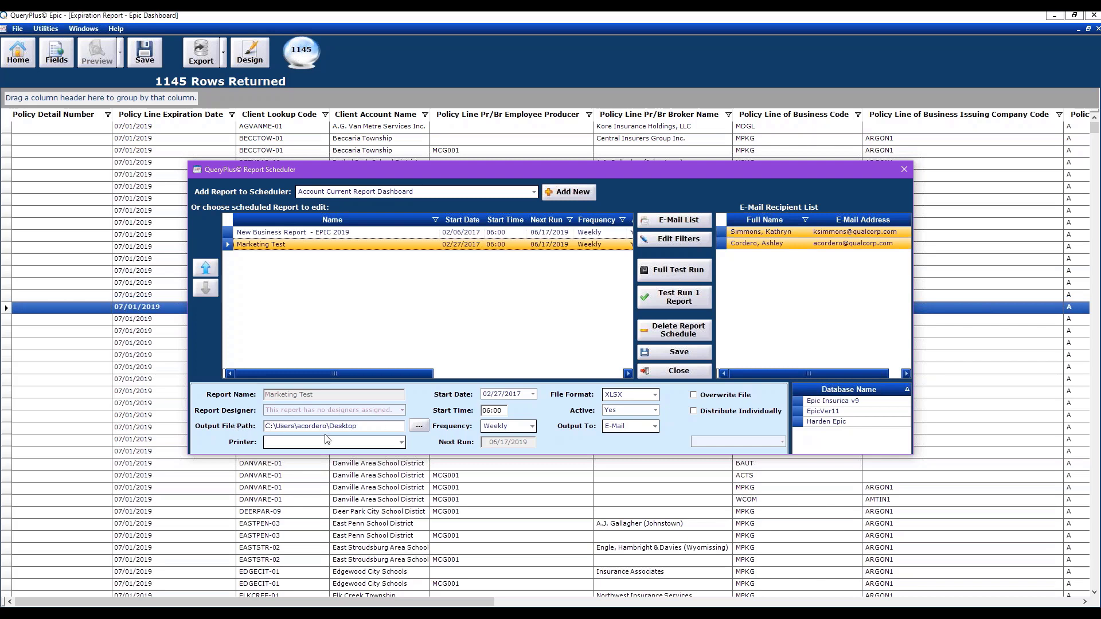
# - Look through the printers available for the Marketing Test schedule without choosing one
pyautogui.click(402, 443)
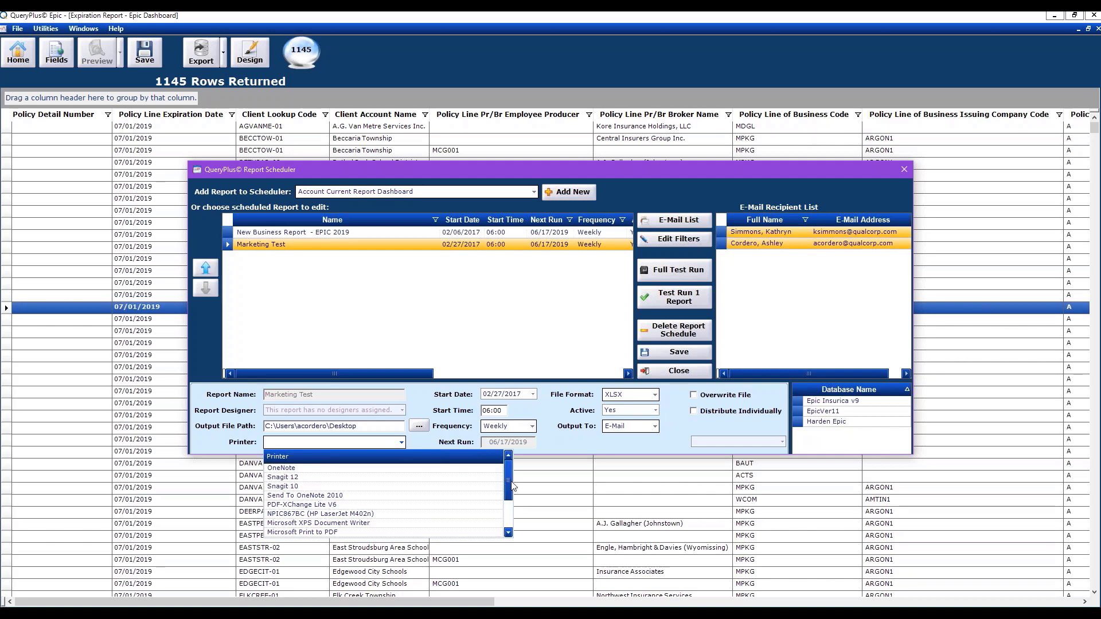
pyautogui.moveTo(511, 482); pyautogui.dragTo(512, 511)
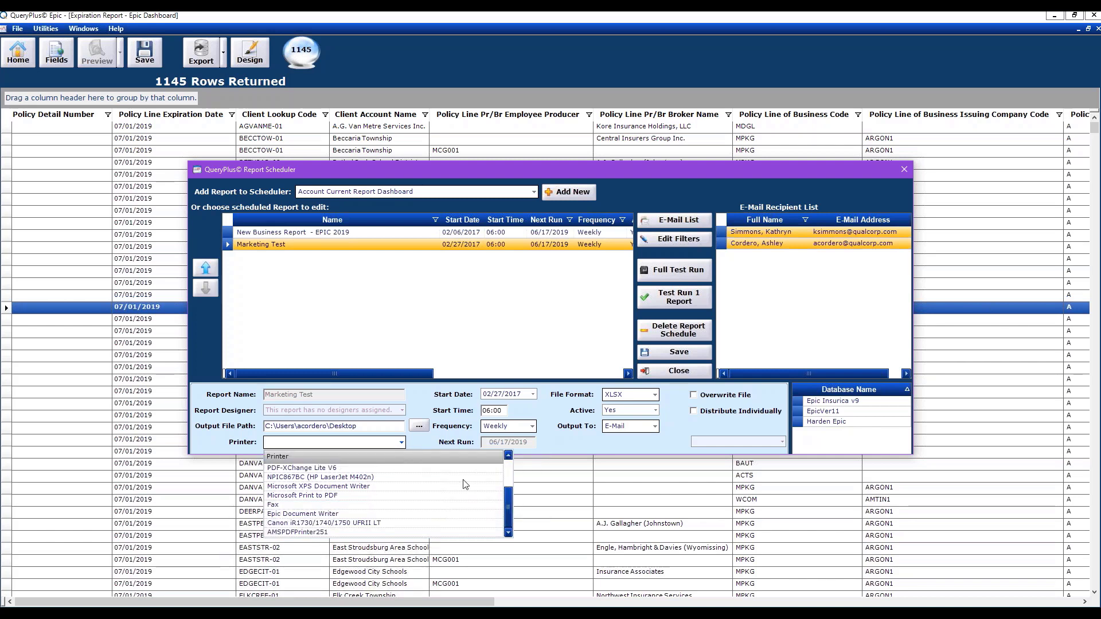
pyautogui.click(575, 446)
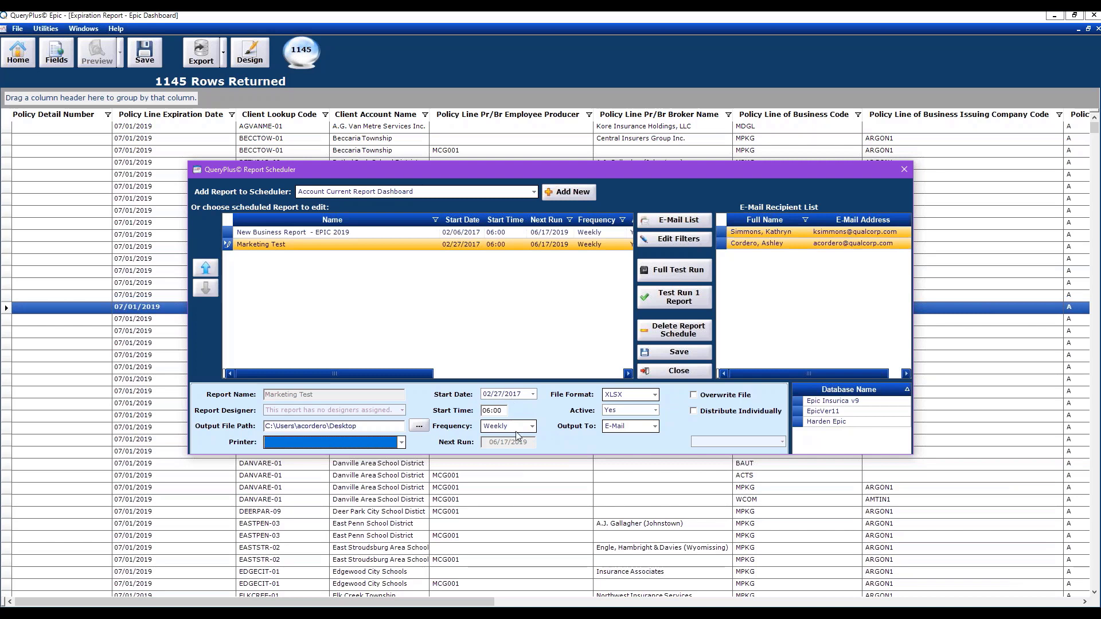
# - Set the Marketing Test schedule's start time to 16:00 and review the frequency options, leaving Weekly selected
pyautogui.click(488, 412)
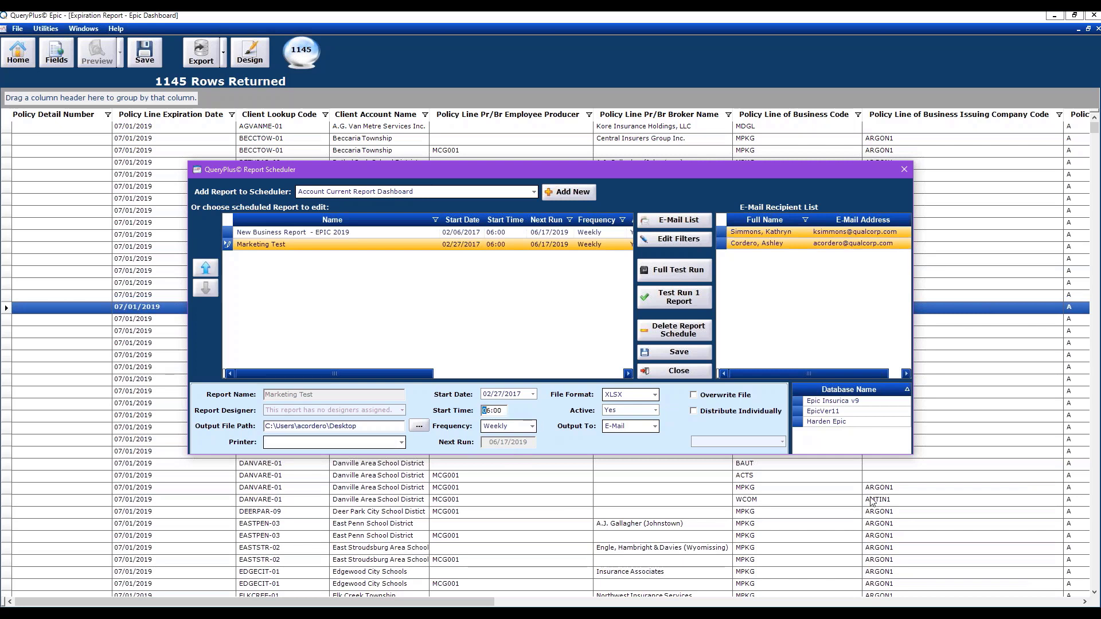
pyautogui.write('1')
pyautogui.click(532, 426)
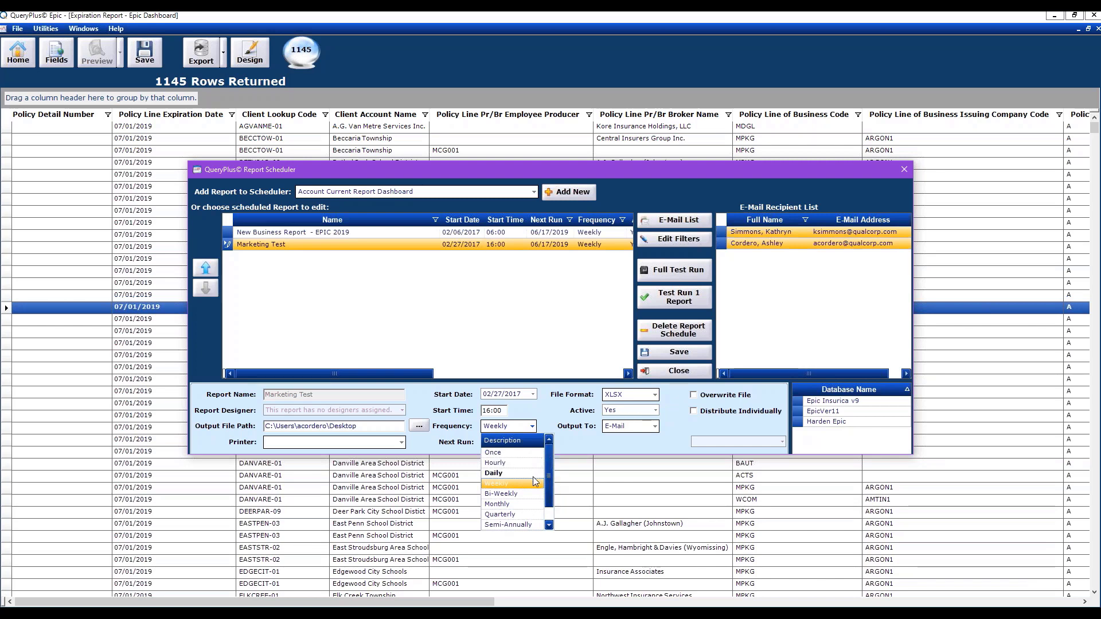
pyautogui.moveTo(549, 486); pyautogui.dragTo(549, 505)
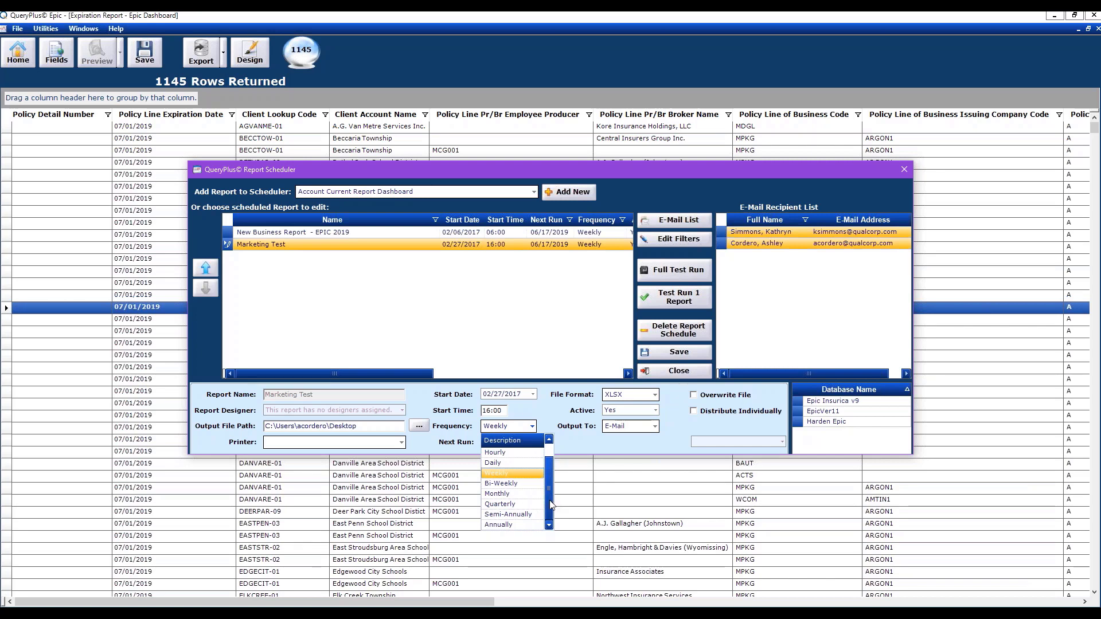
pyautogui.scroll(1, 549, 500)
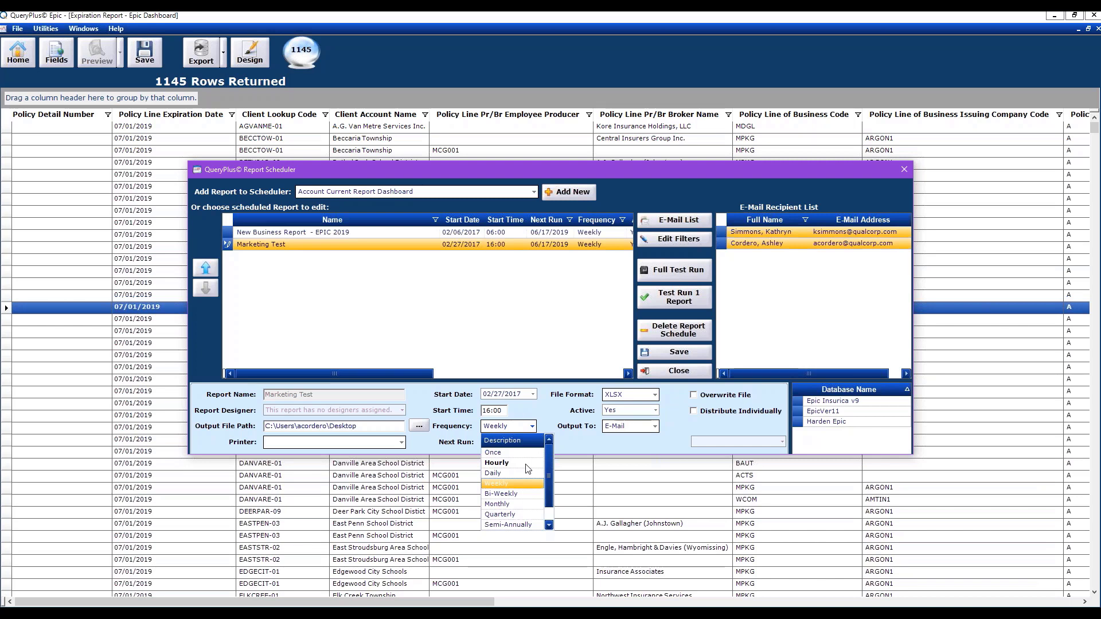
pyautogui.click(590, 448)
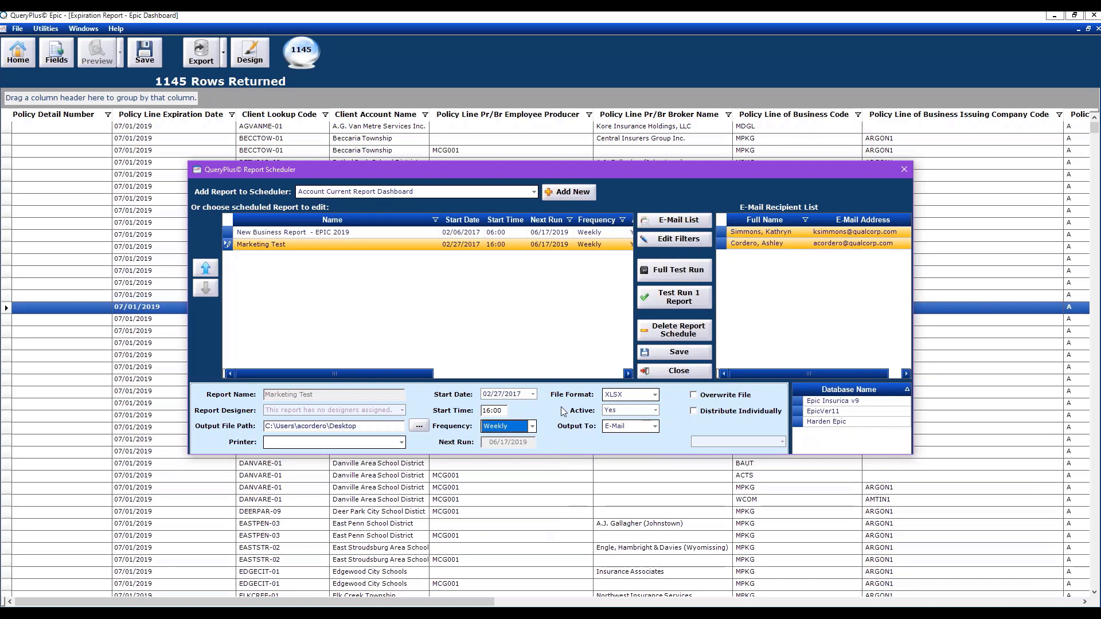
# - Select XLSX as the file format and E-Mail as the output of the Marketing Test schedule
pyautogui.click(649, 396)
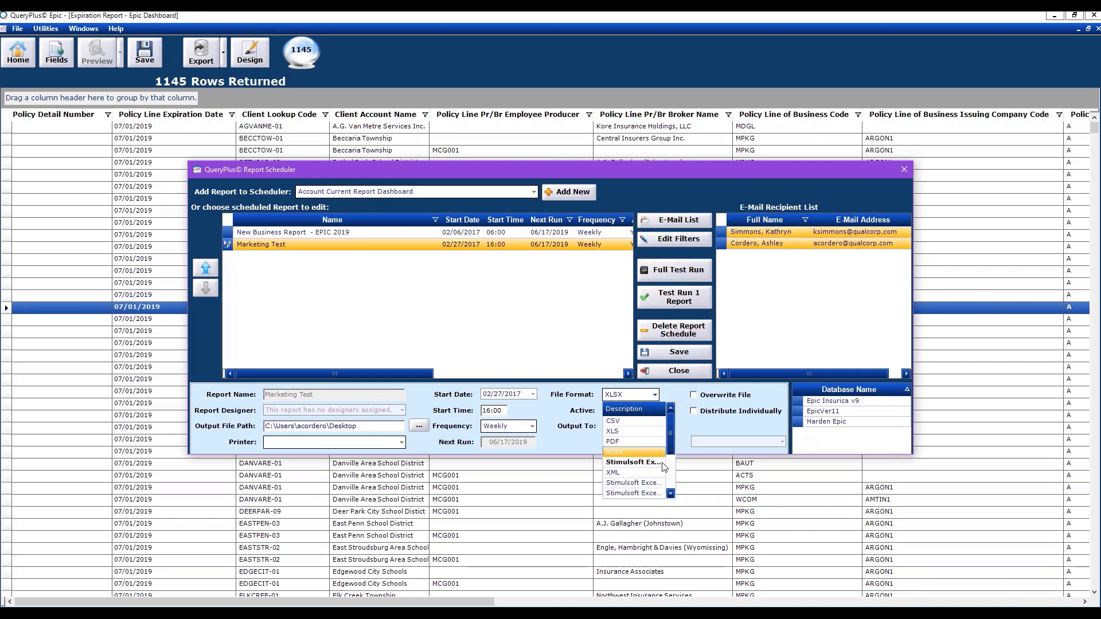
pyautogui.click(636, 450)
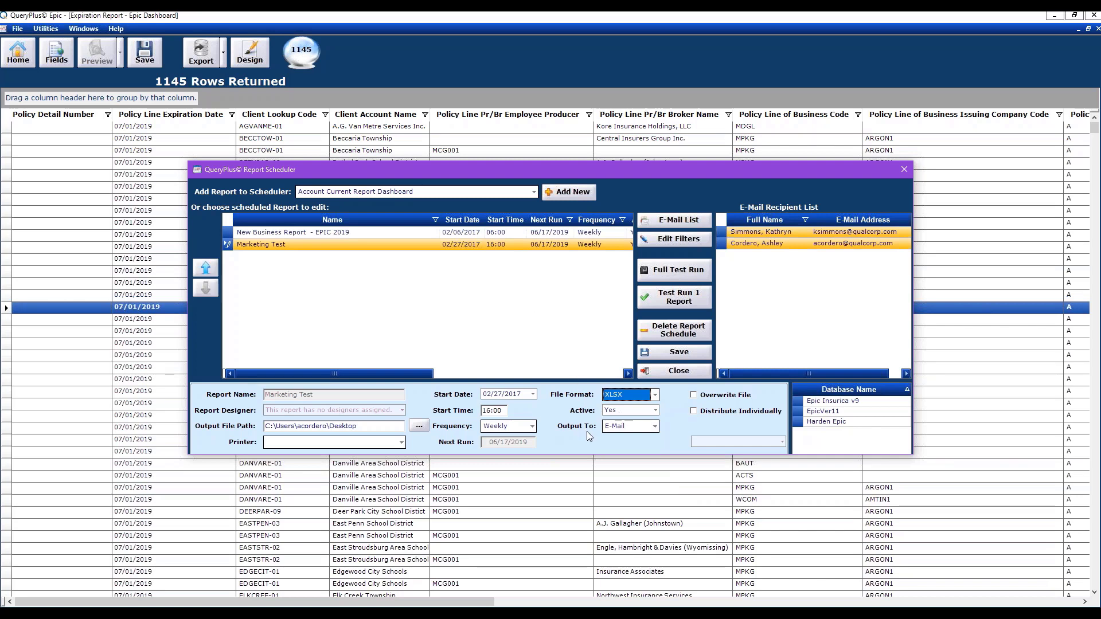
pyautogui.click(652, 432)
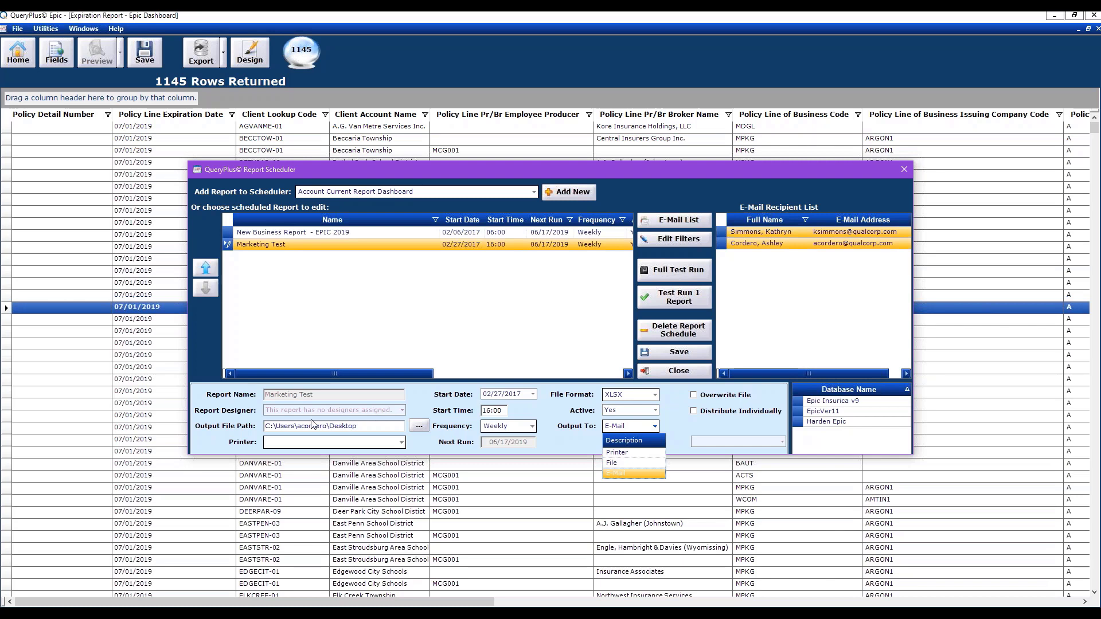
pyautogui.click(647, 474)
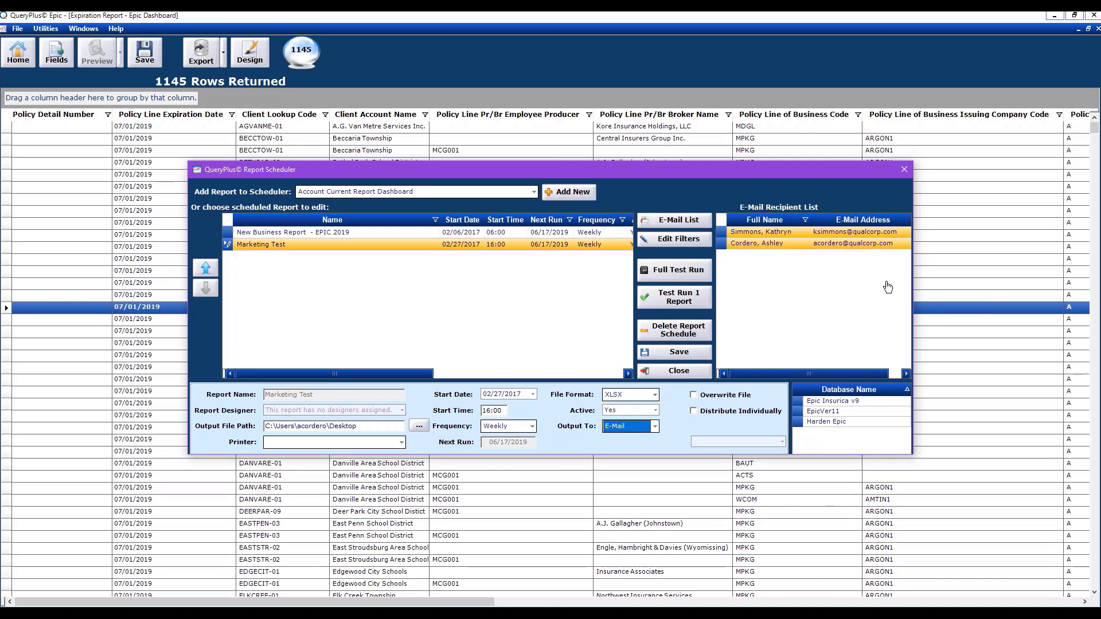
# - Select both e-mail recipients and all three databases for the Marketing Test schedule, and close the scheduler without saving the changes
pyautogui.click(878, 235)
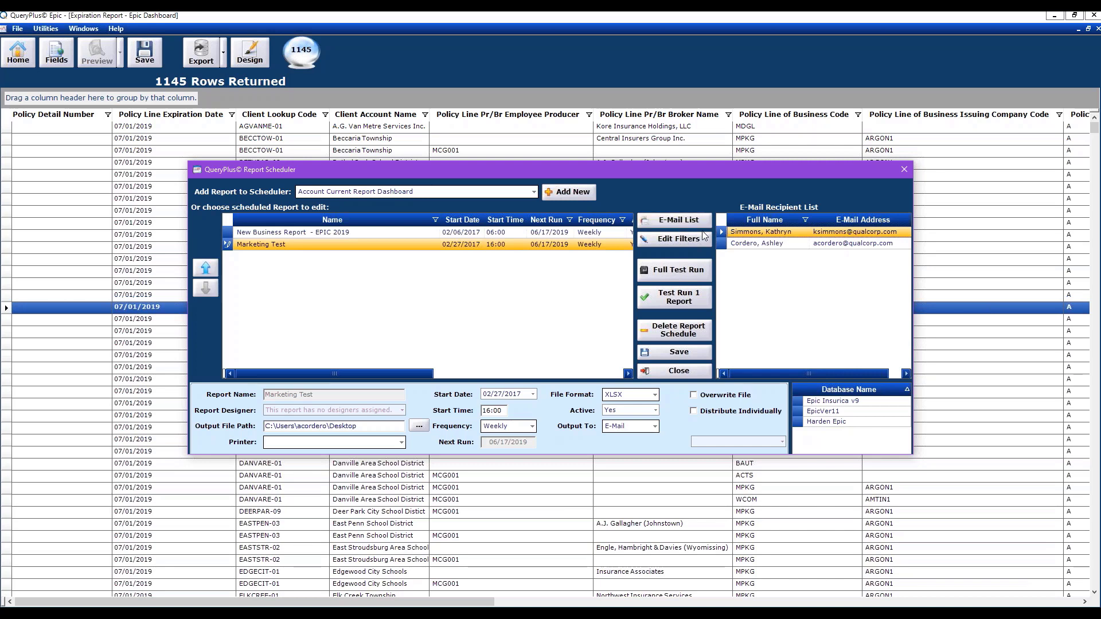
pyautogui.click(796, 246)
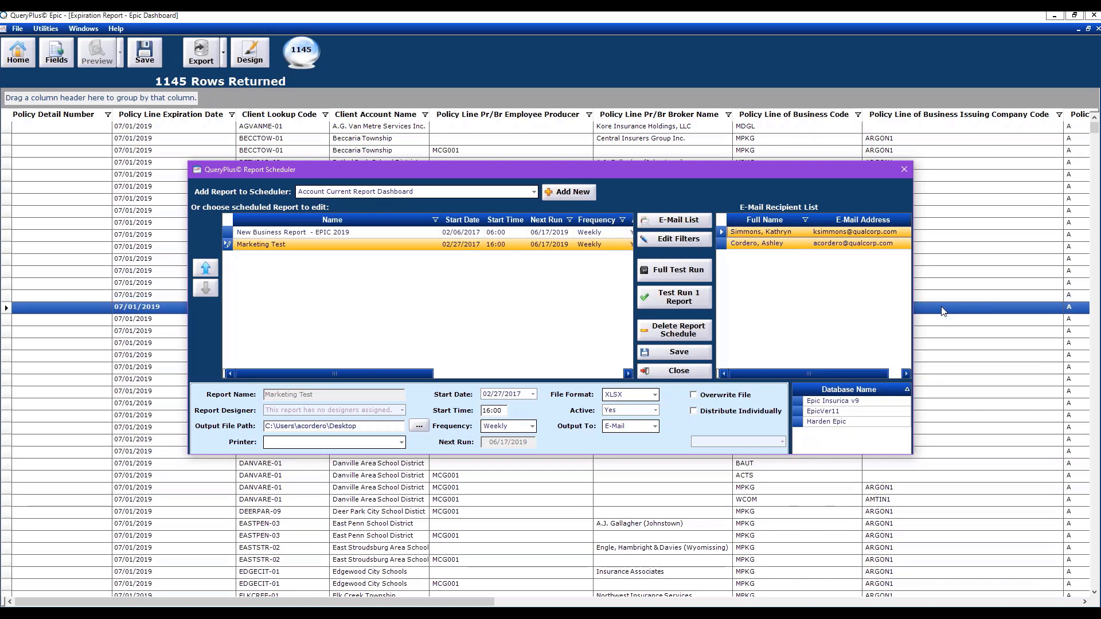
pyautogui.click(887, 424)
pyautogui.click(871, 403)
pyautogui.click(872, 405)
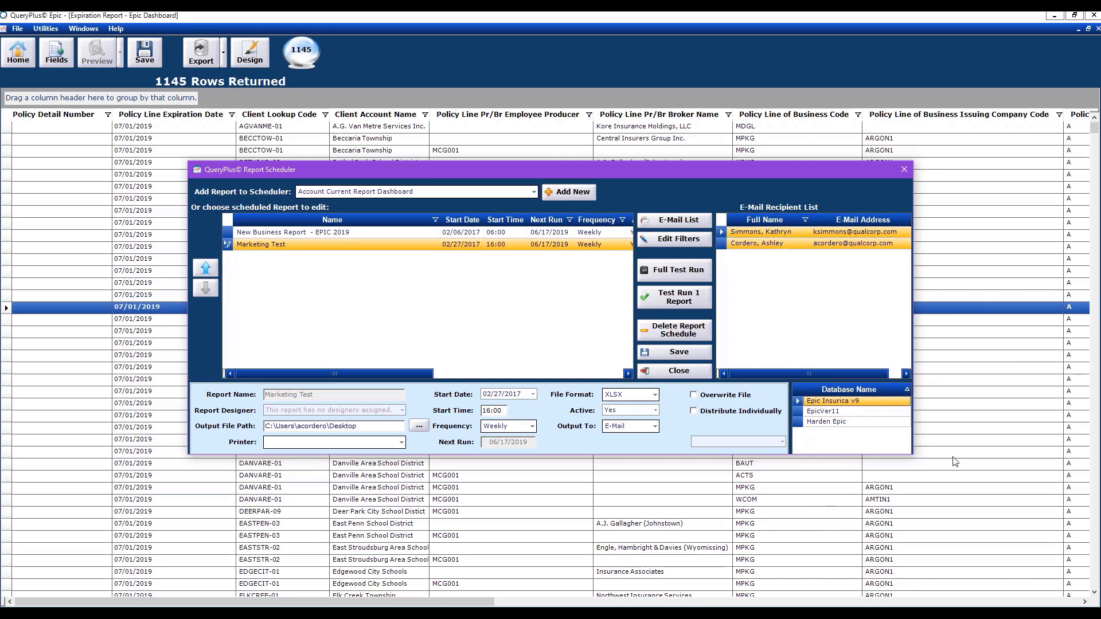
pyautogui.keyDown('shift'); pyautogui.click(881, 426); pyautogui.keyUp('shift')
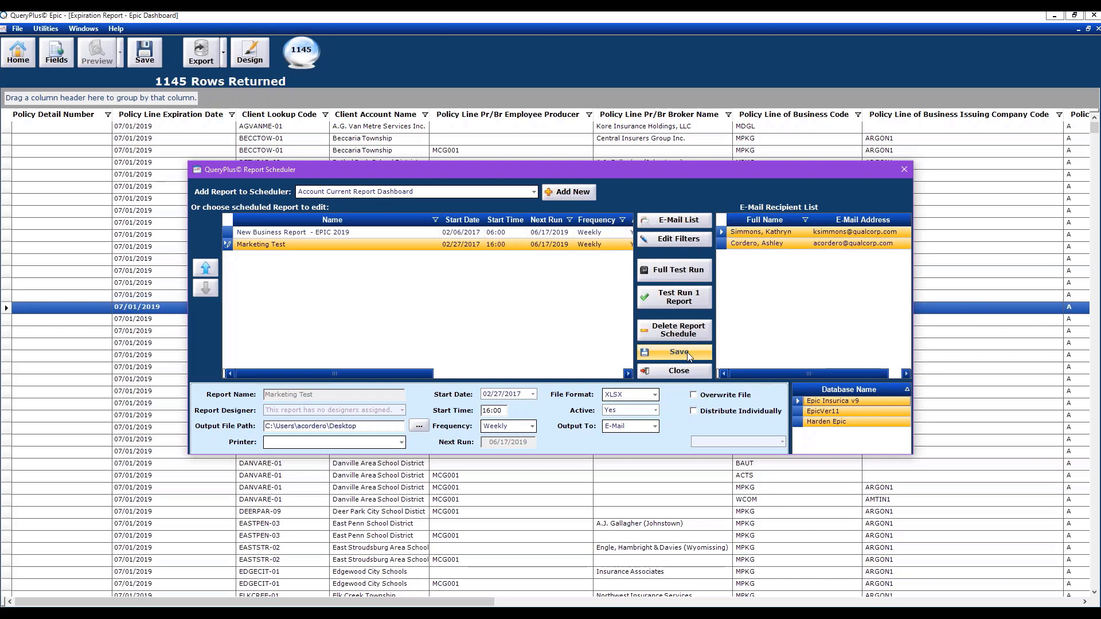
pyautogui.click(903, 170)
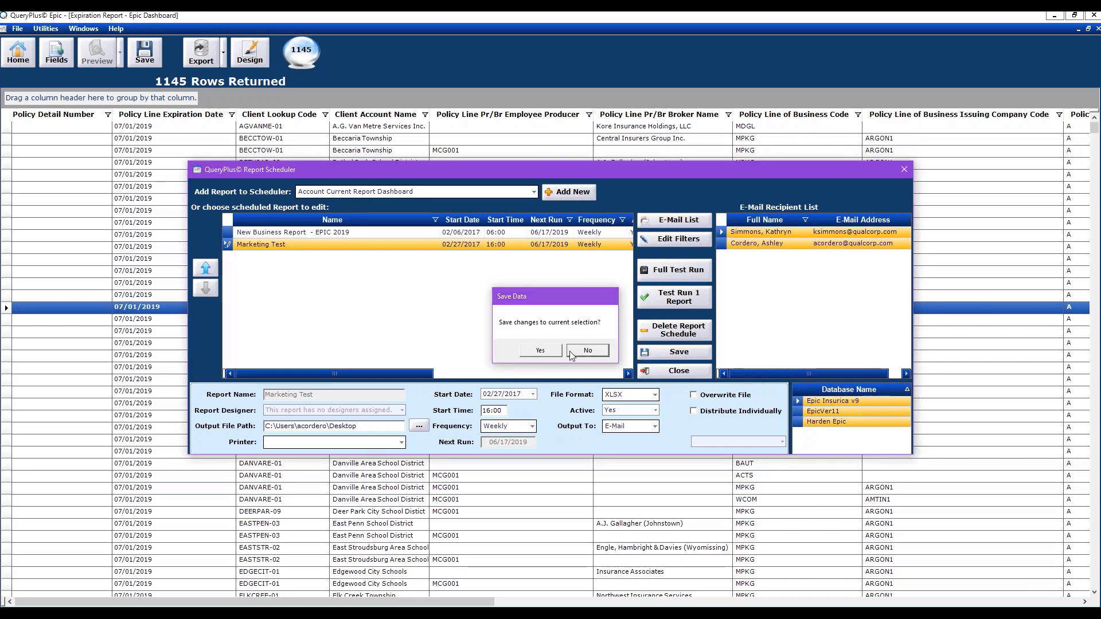
pyautogui.click(587, 350)
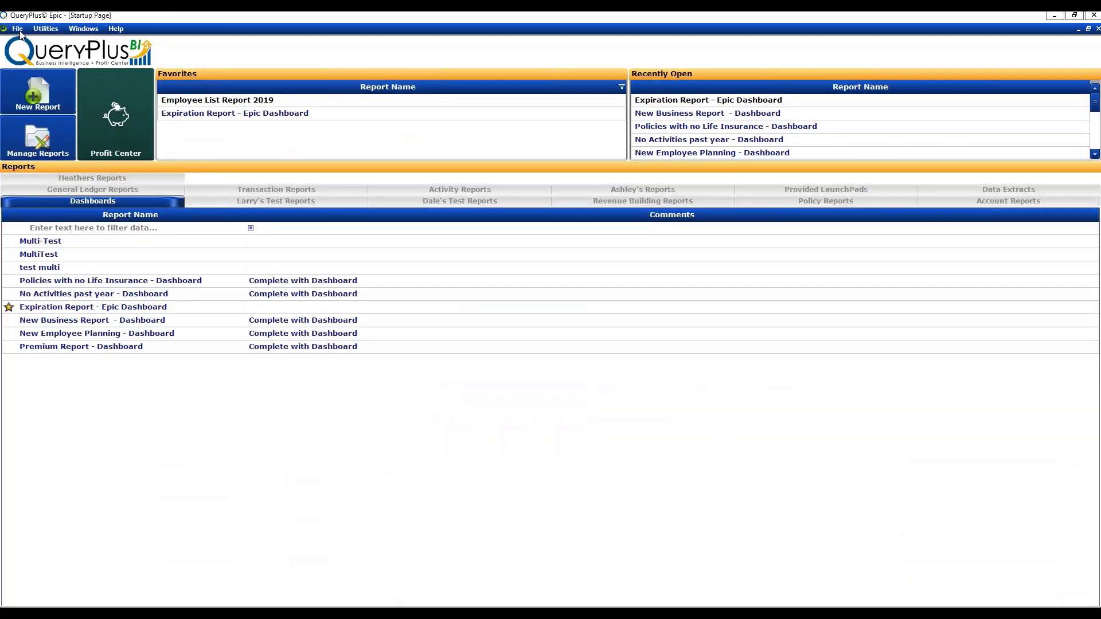
# - In the Business Intelligence File Manager, open the Expiration Report designer file assigned to the Expiration Report - Epic Dashboard in the Dashboards group
pyautogui.click(19, 32)
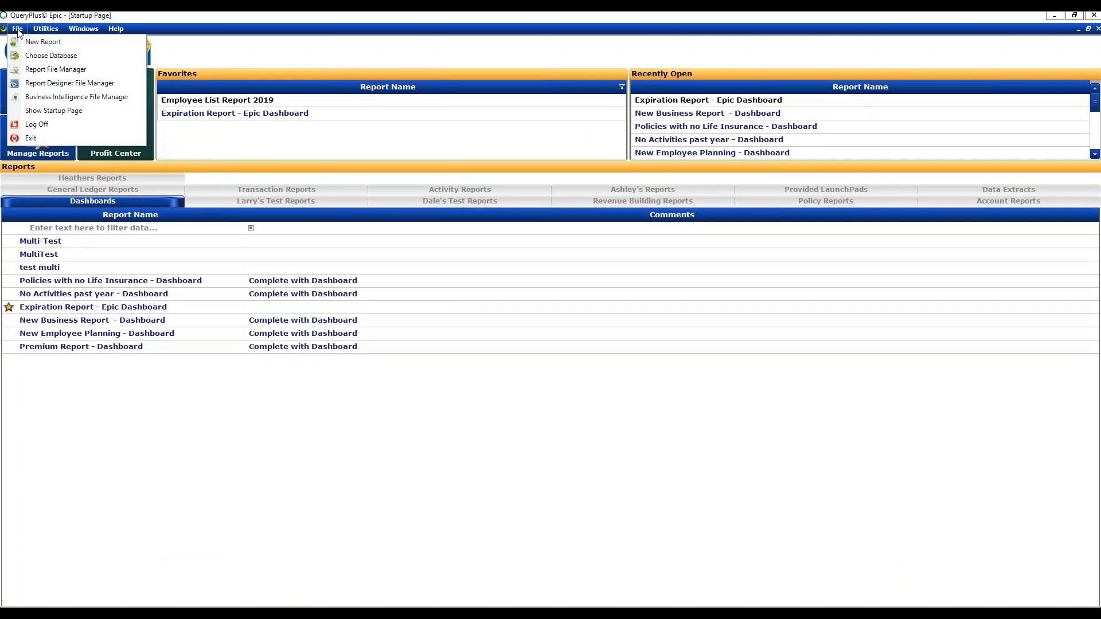
pyautogui.click(69, 101)
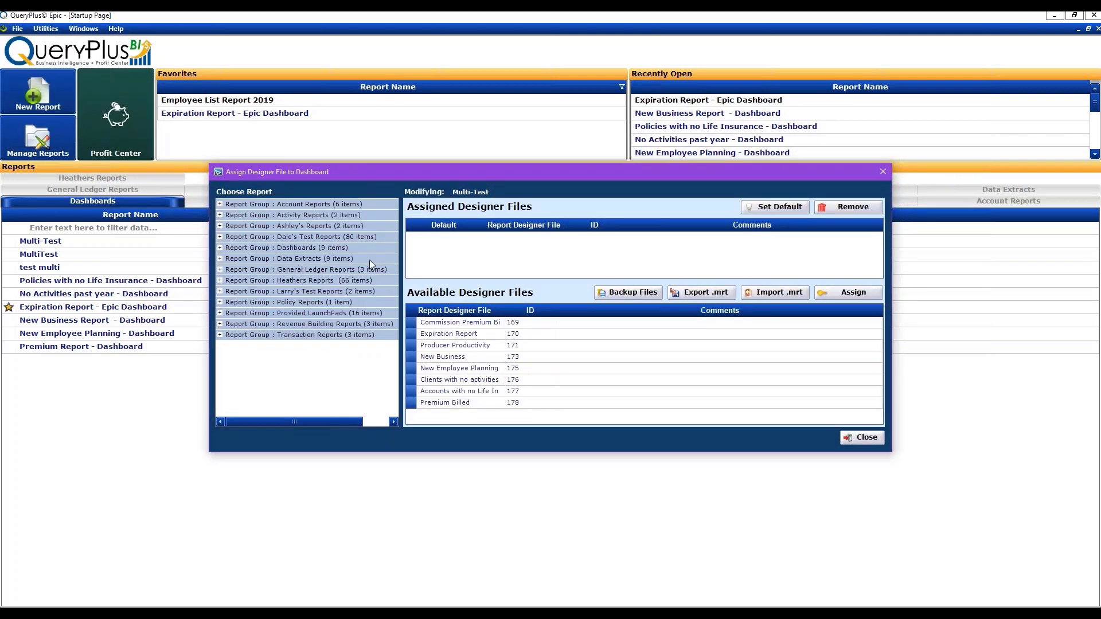
pyautogui.click(220, 248)
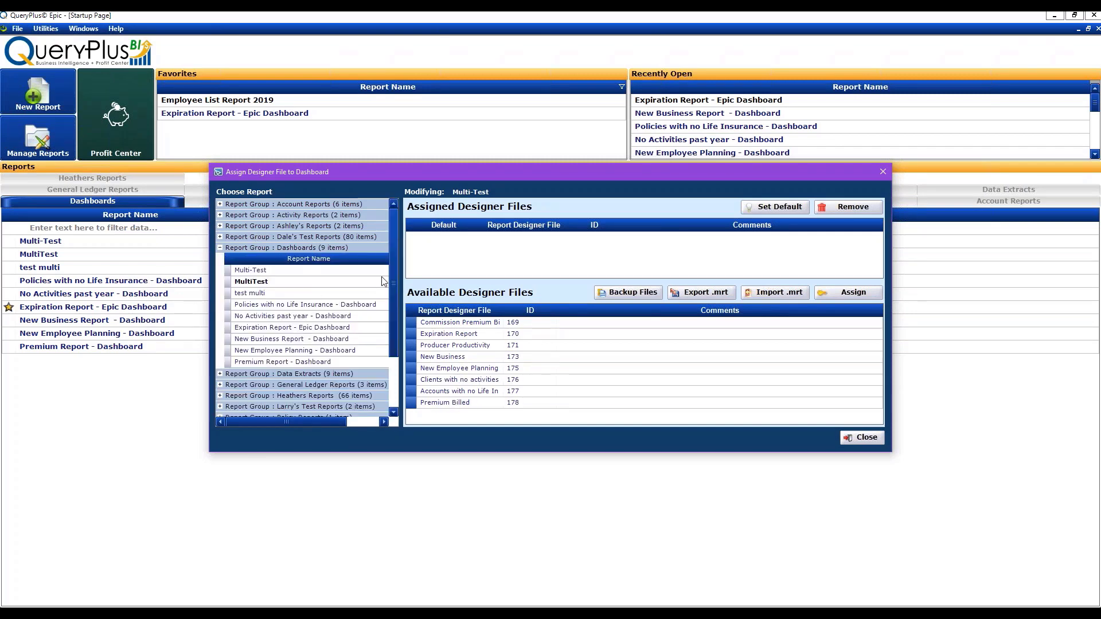
pyautogui.scroll(-1, 396, 280)
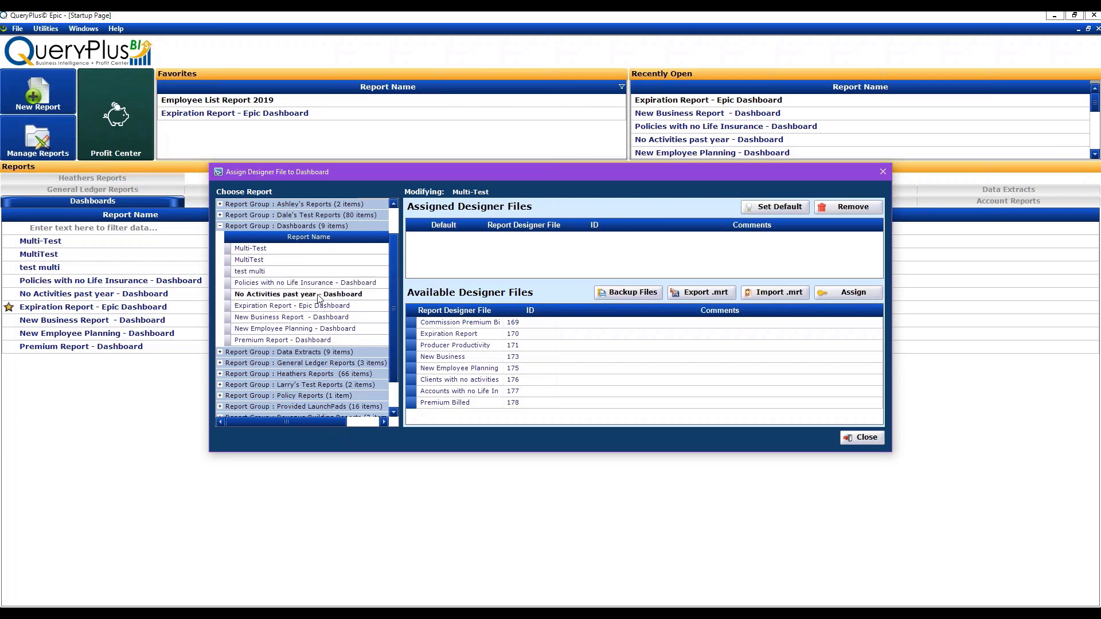
pyautogui.click(330, 307)
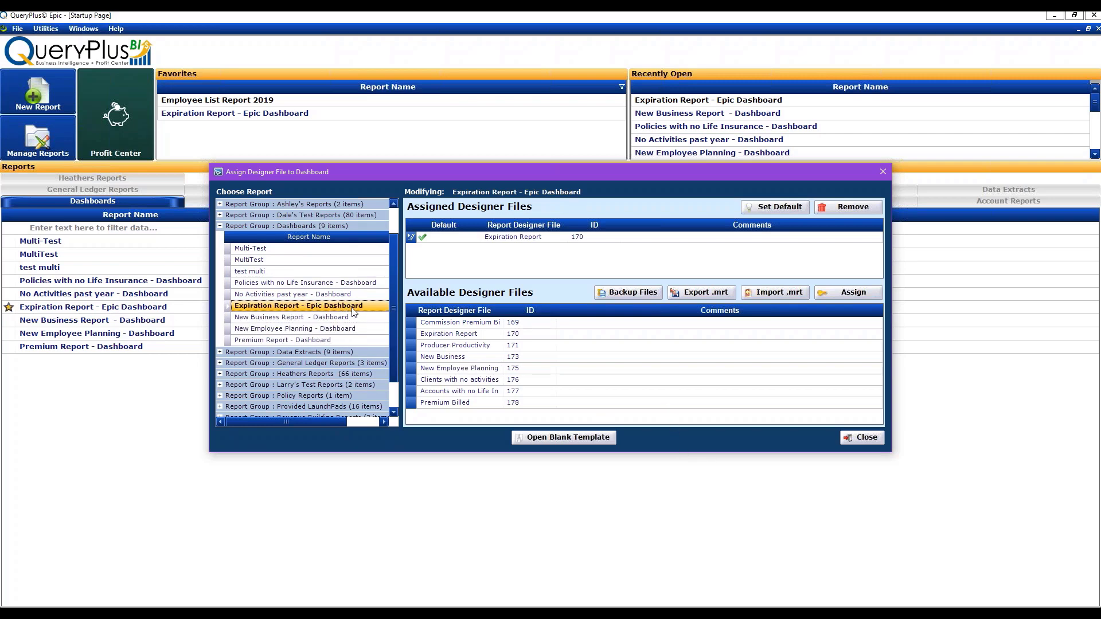
pyautogui.click(519, 241)
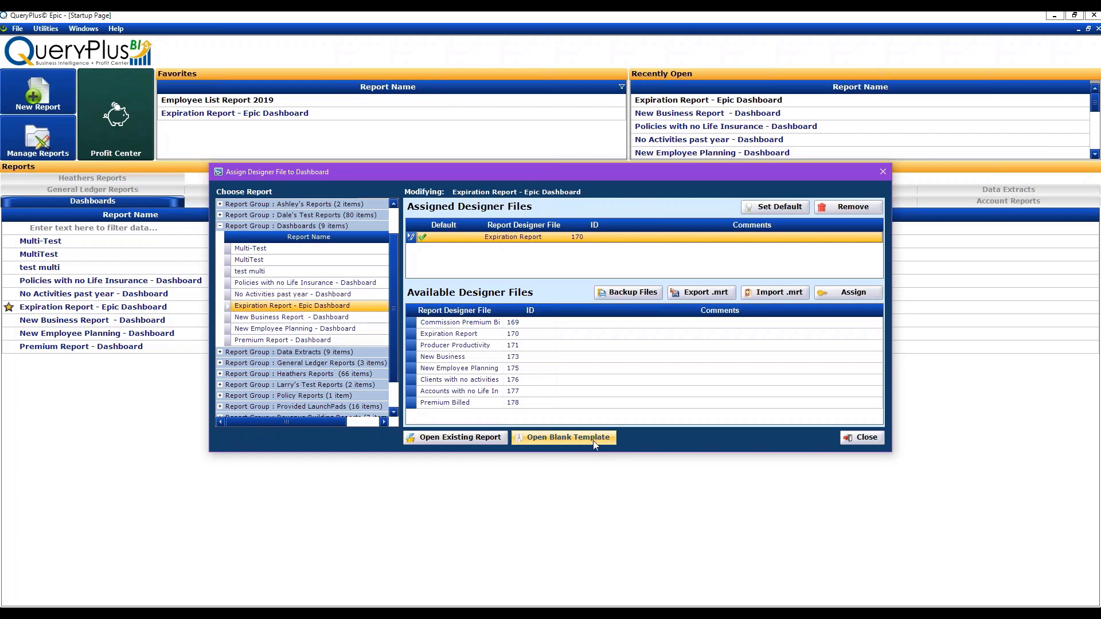
pyautogui.click(459, 444)
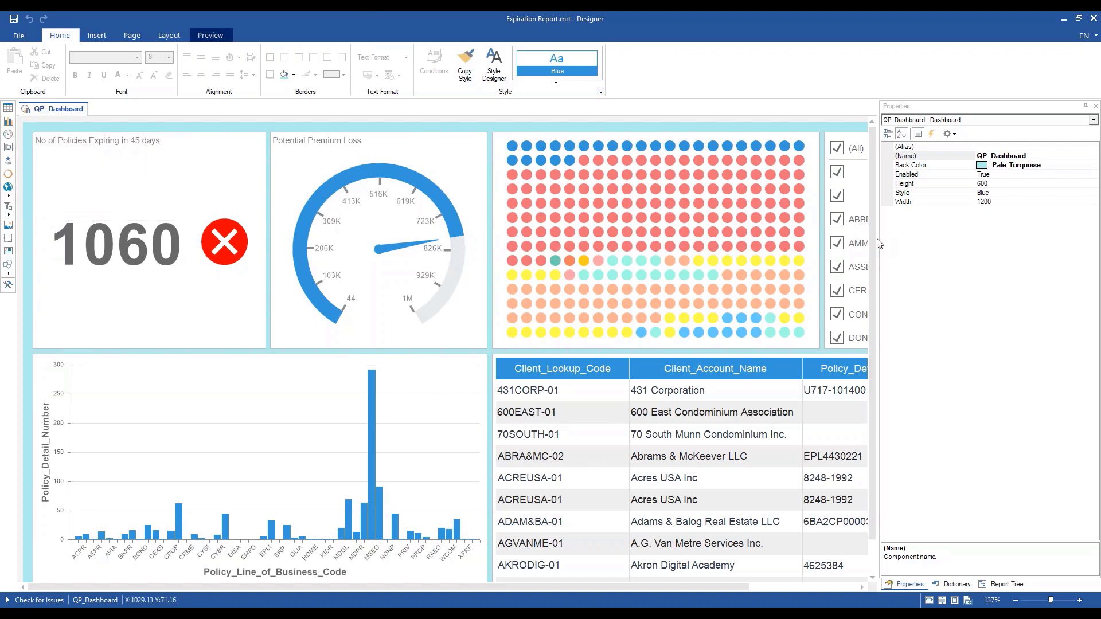
# - Change the pictorial chart of policies per employee producer to a Clustered Column chart
pyautogui.moveTo(879, 243); pyautogui.dragTo(959, 237)
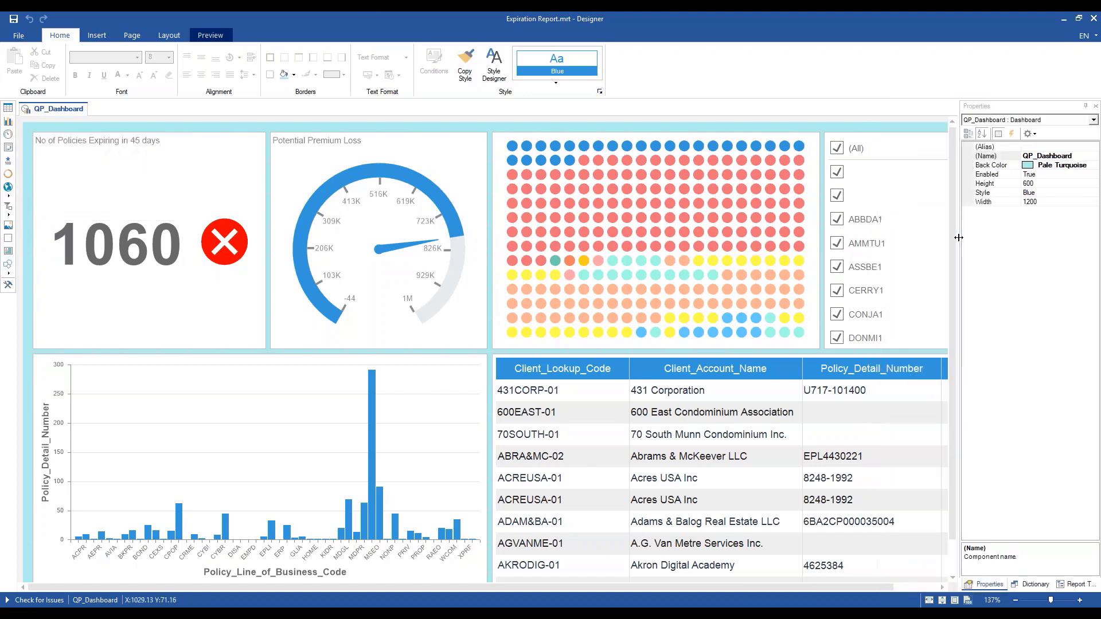
pyautogui.click(1015, 600)
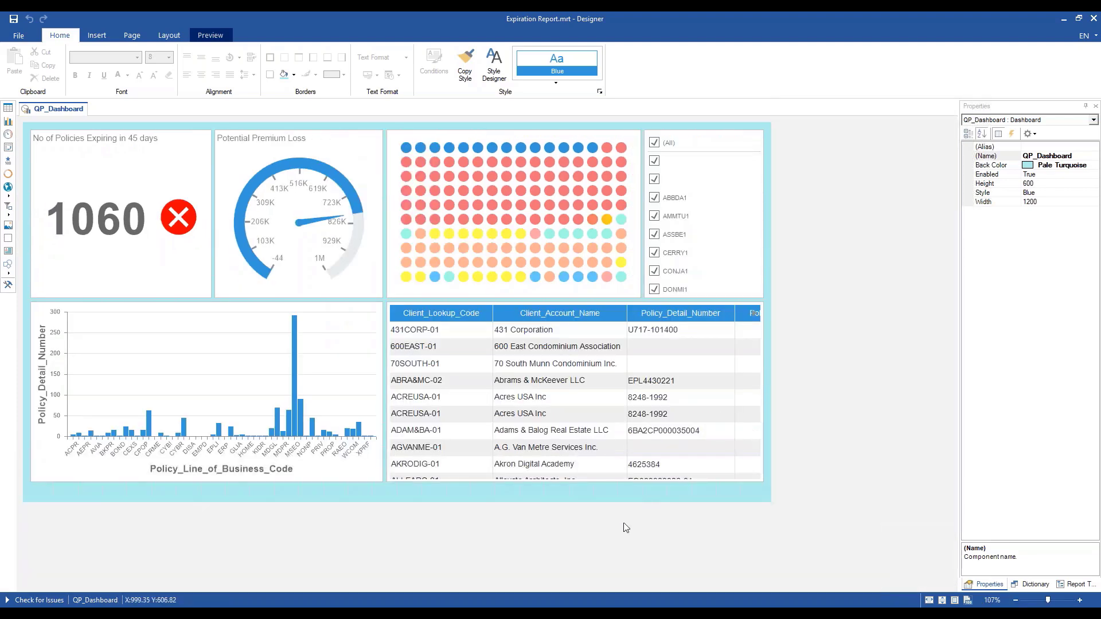
pyautogui.click(541, 204)
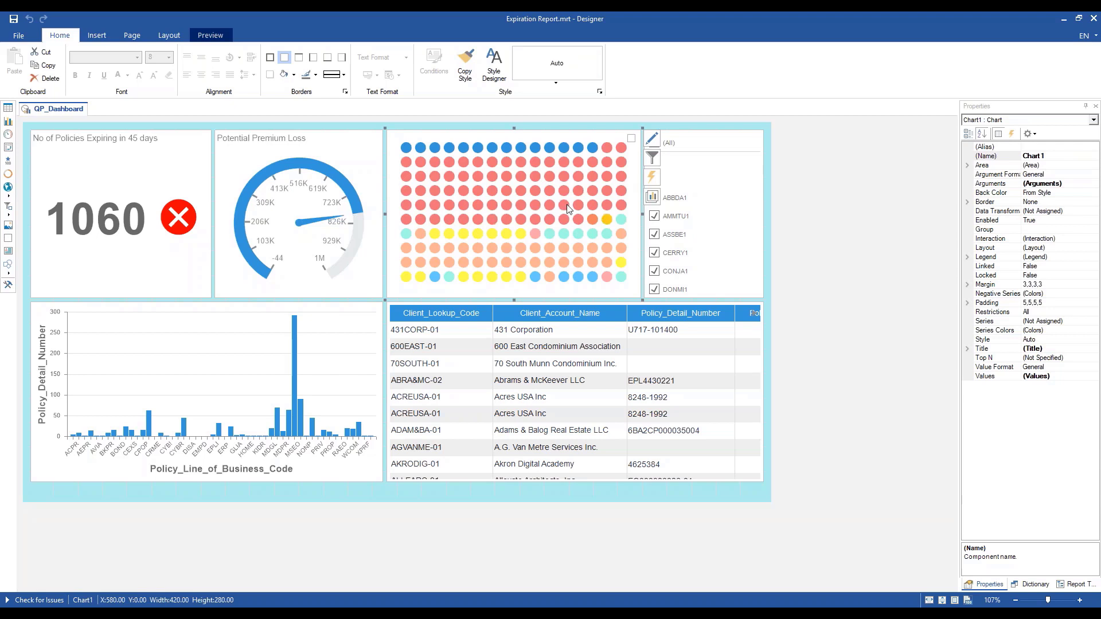
pyautogui.click(654, 198)
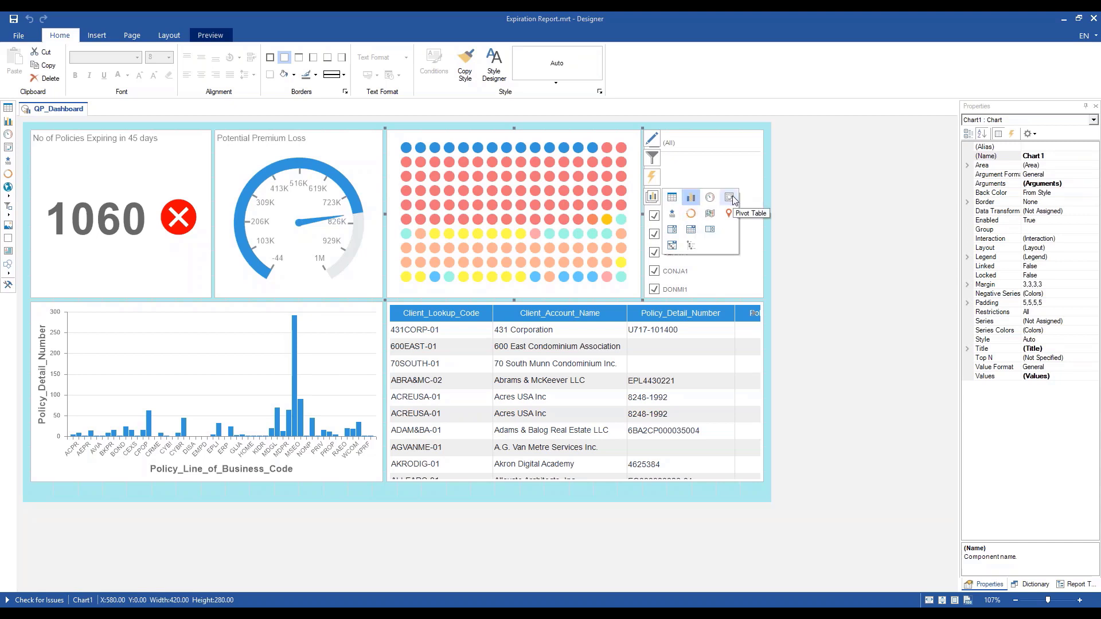
pyautogui.click(654, 143)
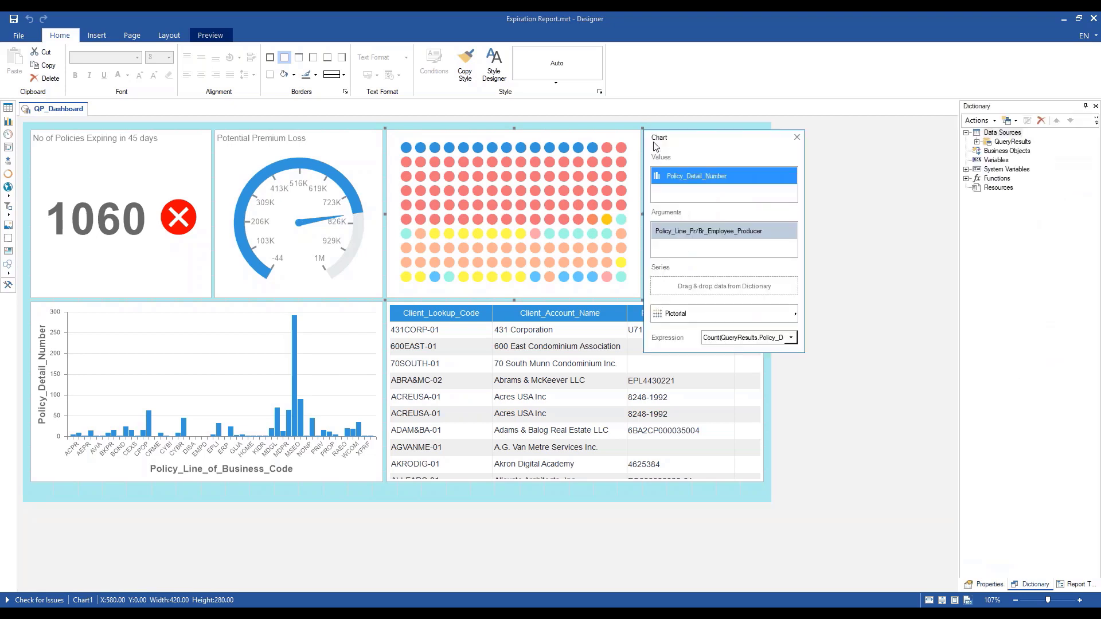
pyautogui.click(704, 319)
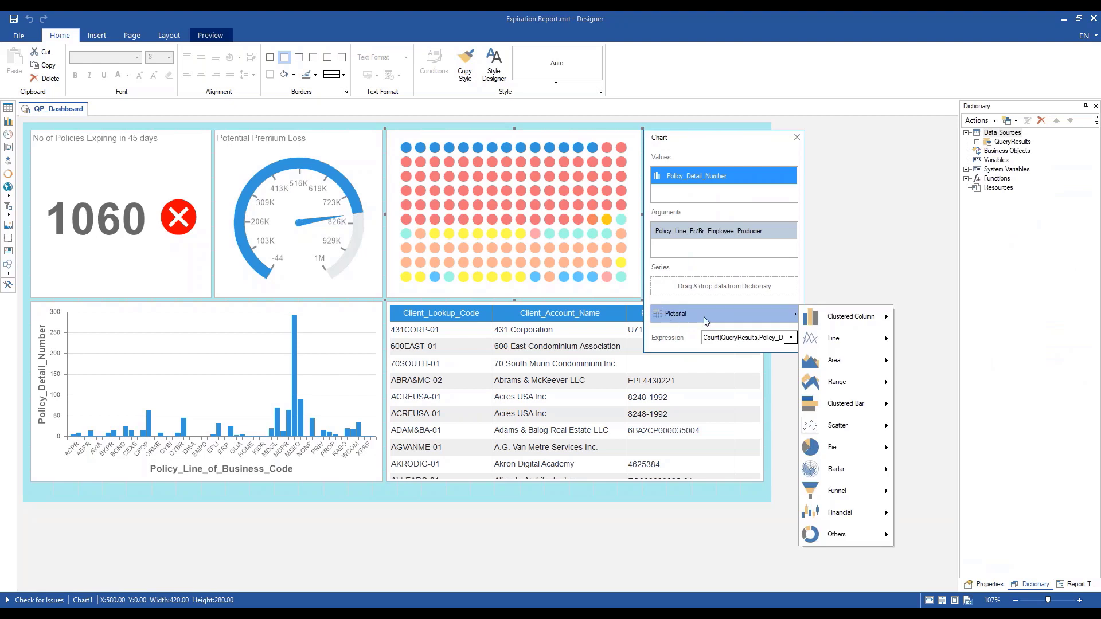
pyautogui.moveTo(835, 324)
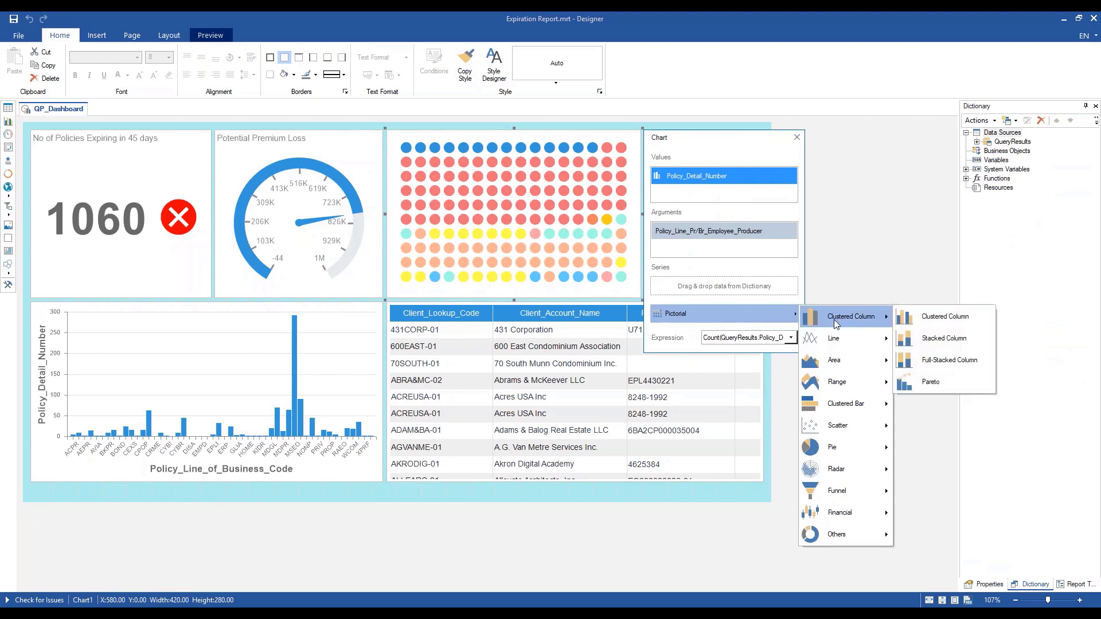
pyautogui.click(944, 317)
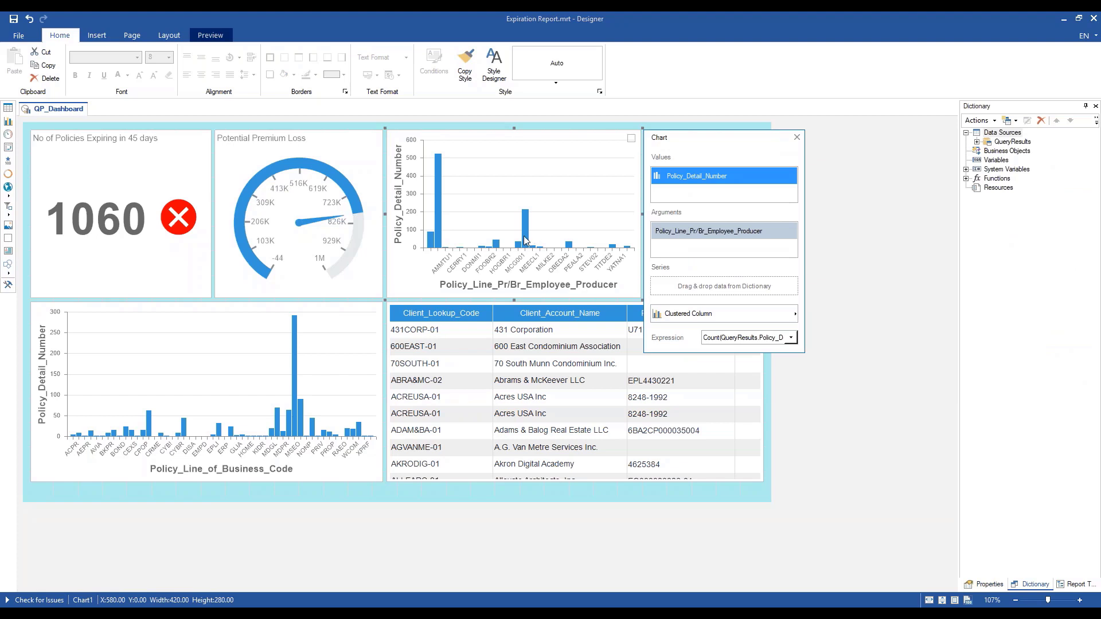
# - Try the employee producer chart as a Pie, return it to Clustered Column, and close the chart settings
pyautogui.click(687, 314)
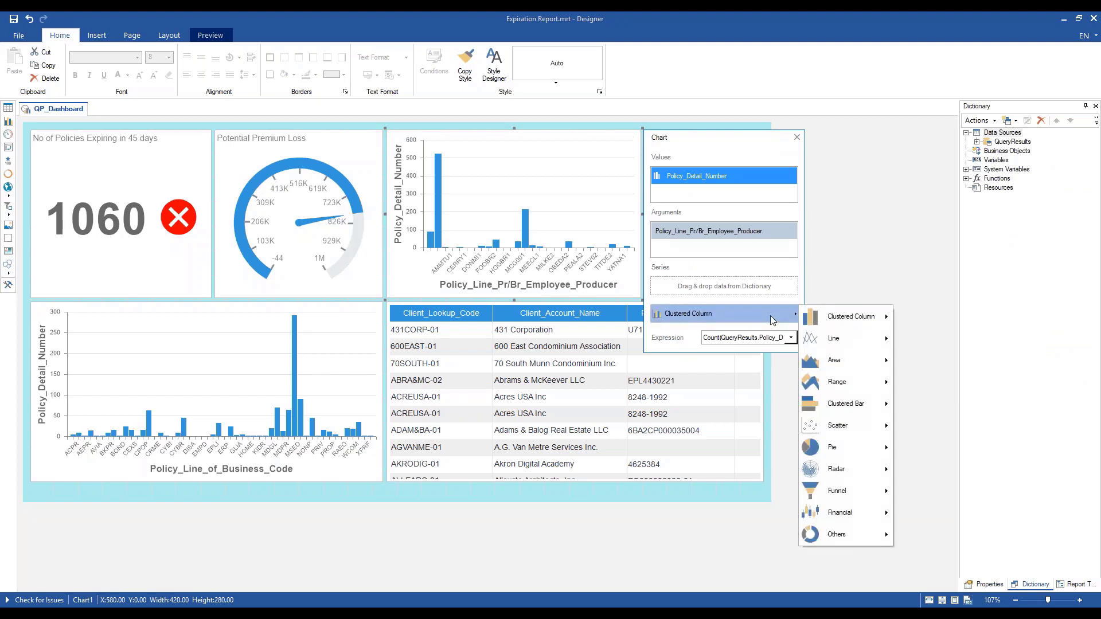
pyautogui.moveTo(863, 430)
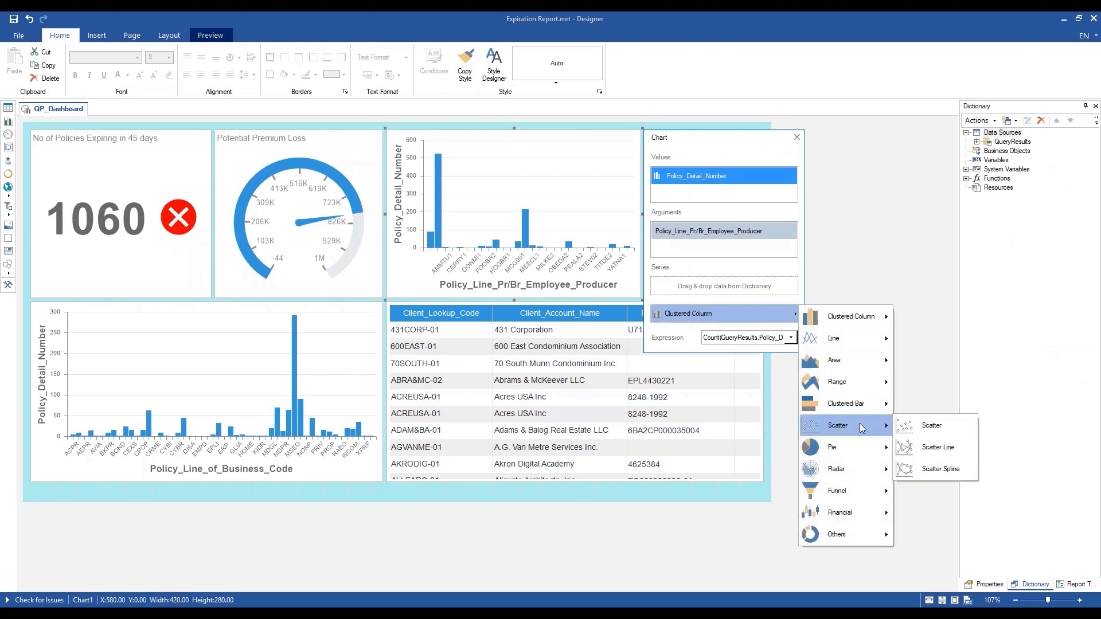
pyautogui.click(916, 446)
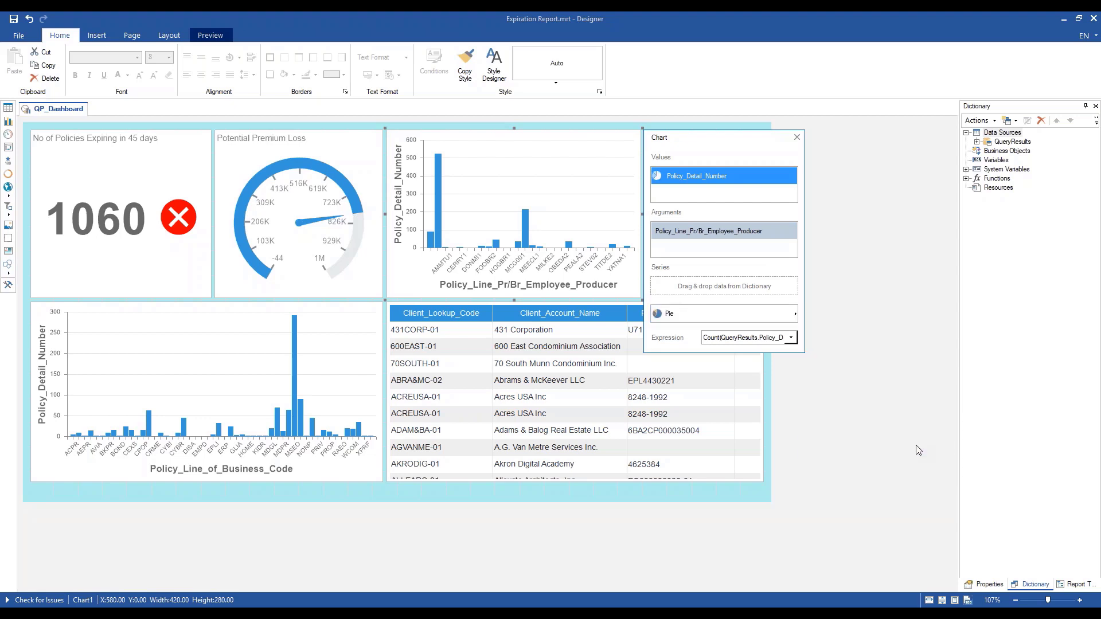
pyautogui.click(764, 317)
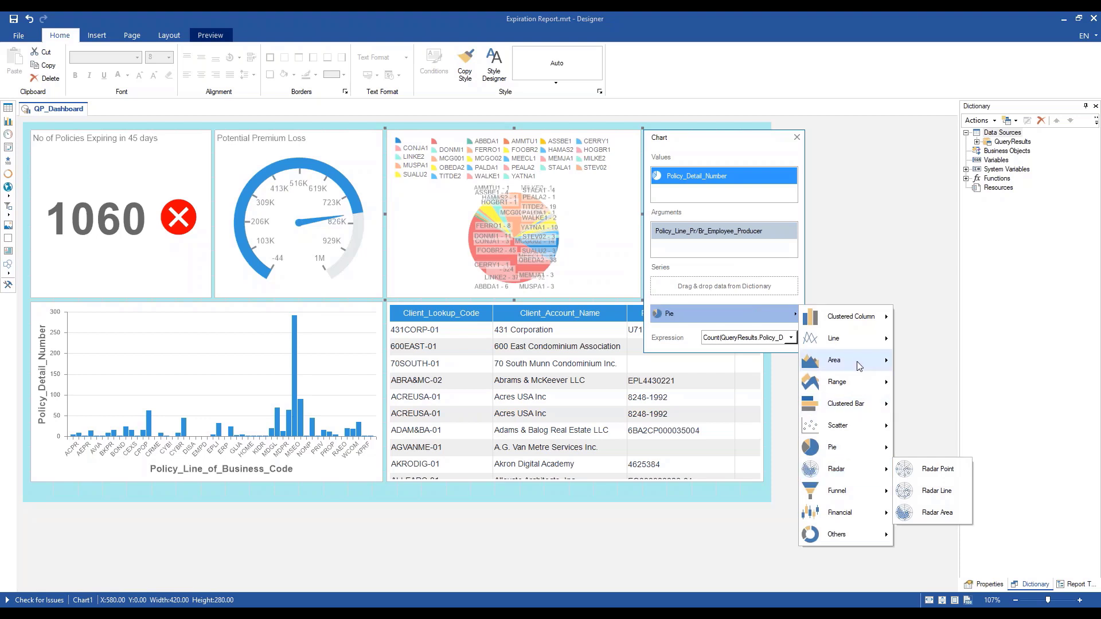
pyautogui.moveTo(874, 325)
pyautogui.click(911, 317)
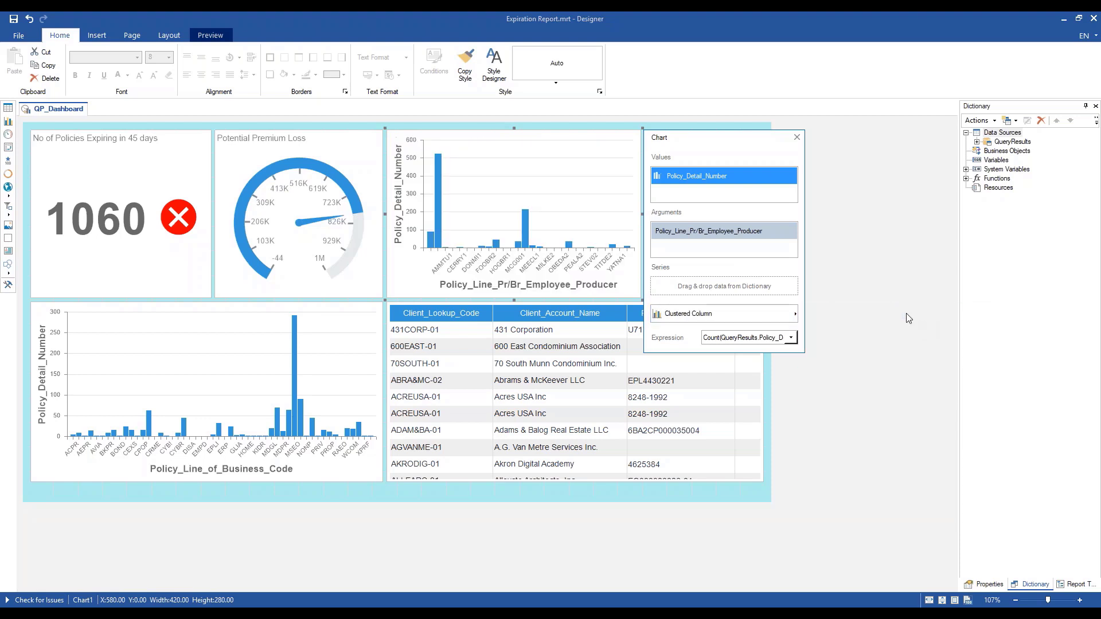
pyautogui.click(873, 292)
pyautogui.click(797, 137)
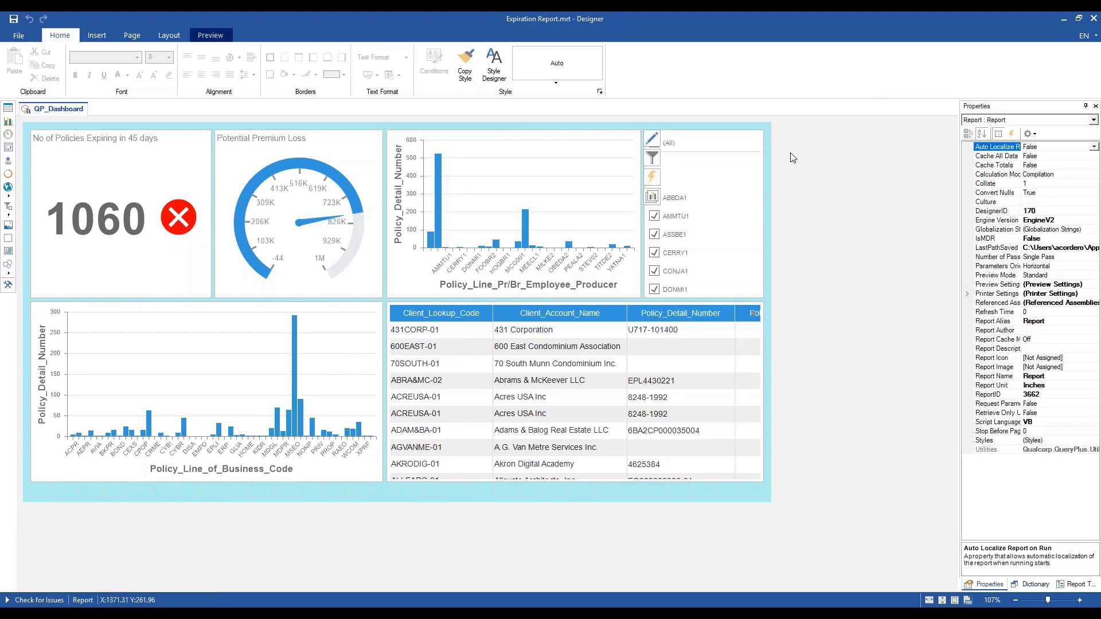
# - Preview the dashboard, try filtering it by the tallest bar of the employee producer chart, and return to the design view
pyautogui.click(216, 35)
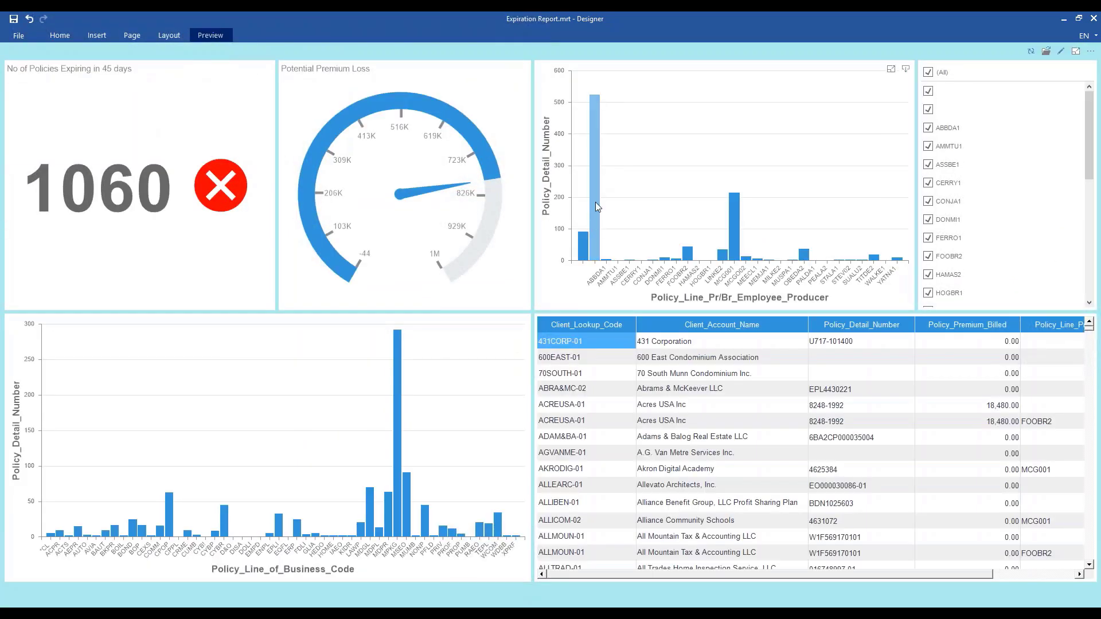
pyautogui.click(596, 204)
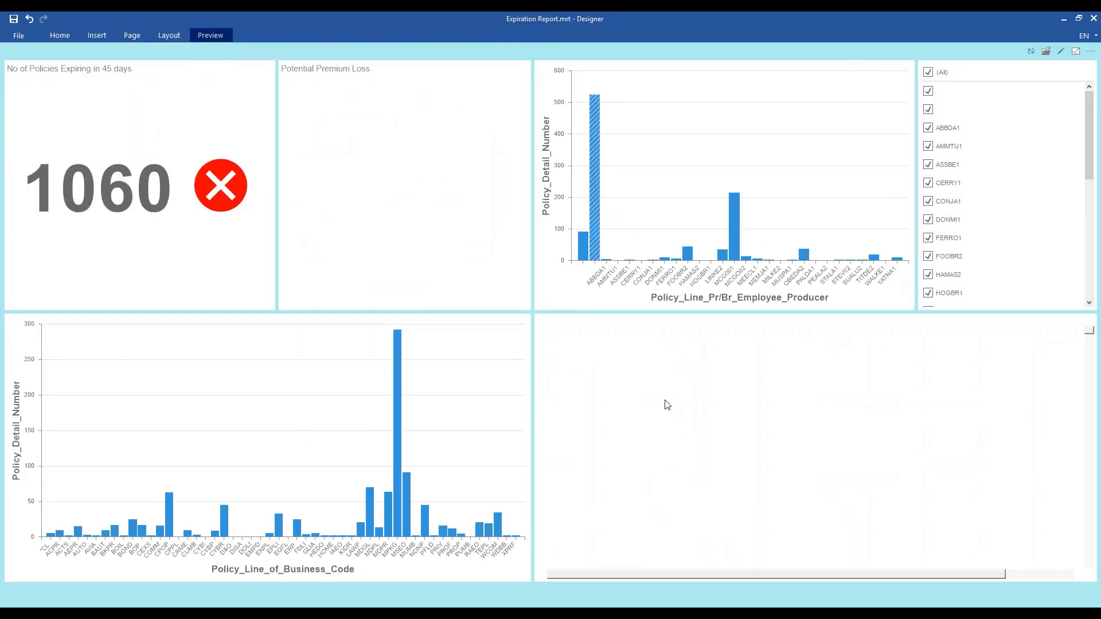
pyautogui.click(591, 209)
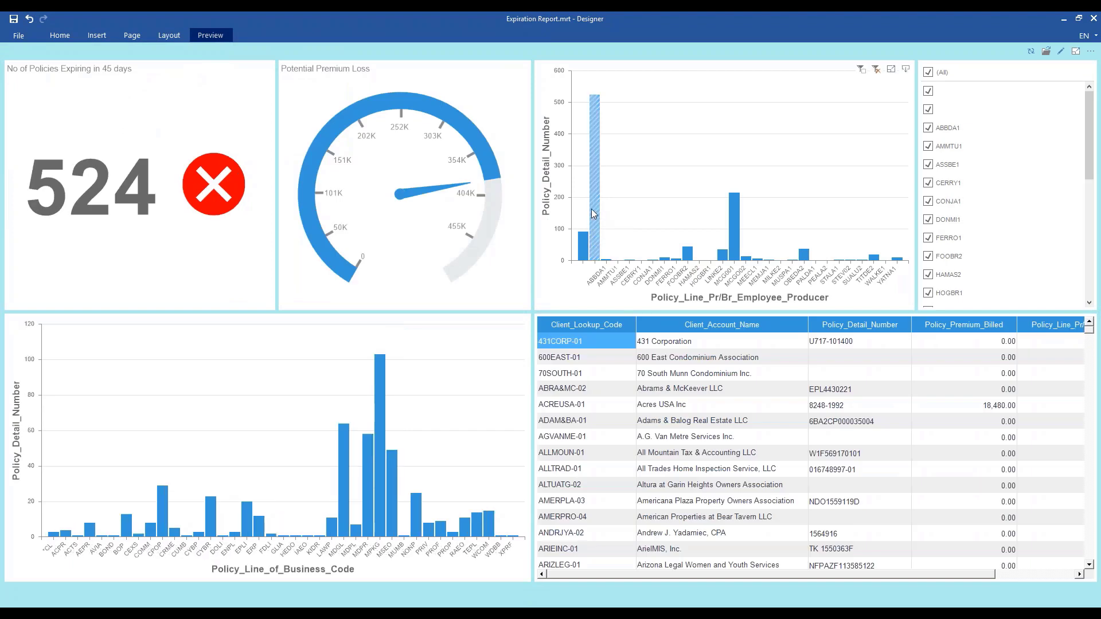
pyautogui.click(60, 35)
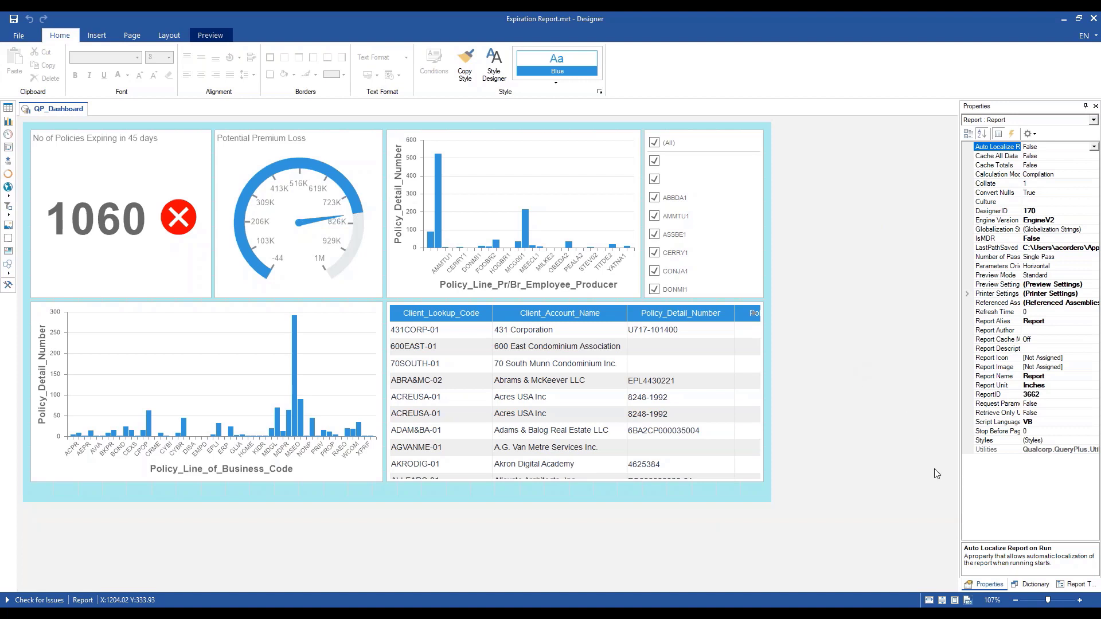
# - Widen the side pane, examine the available source types for a new data source in the report dictionary, and close without adding one
pyautogui.moveTo(960, 471); pyautogui.dragTo(876, 469)
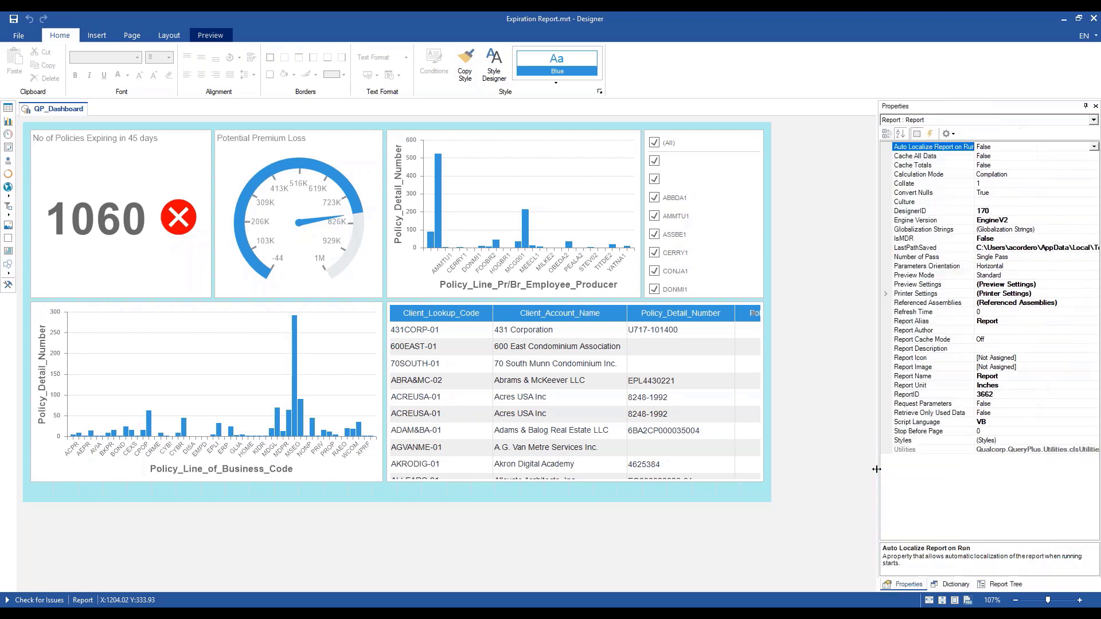
pyautogui.click(955, 585)
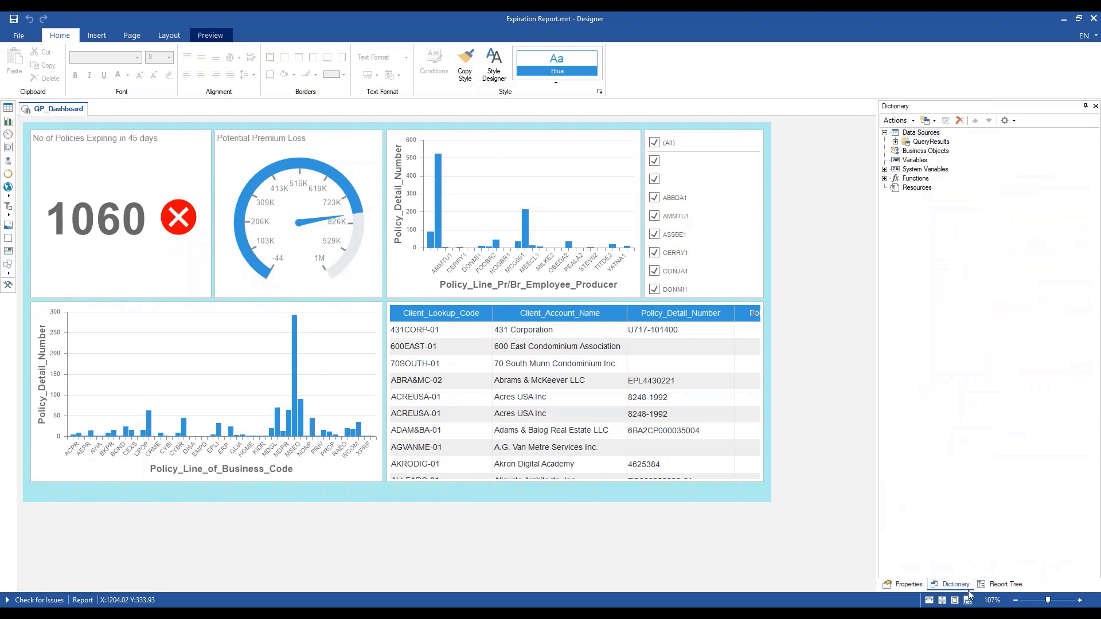
pyautogui.rightClick(918, 136)
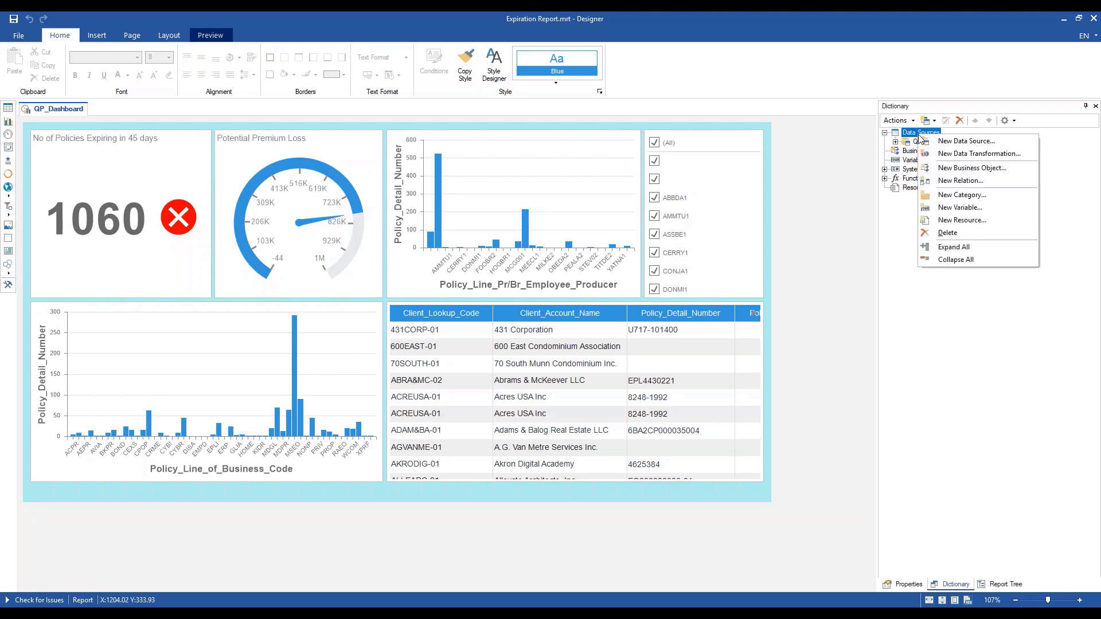
pyautogui.click(972, 142)
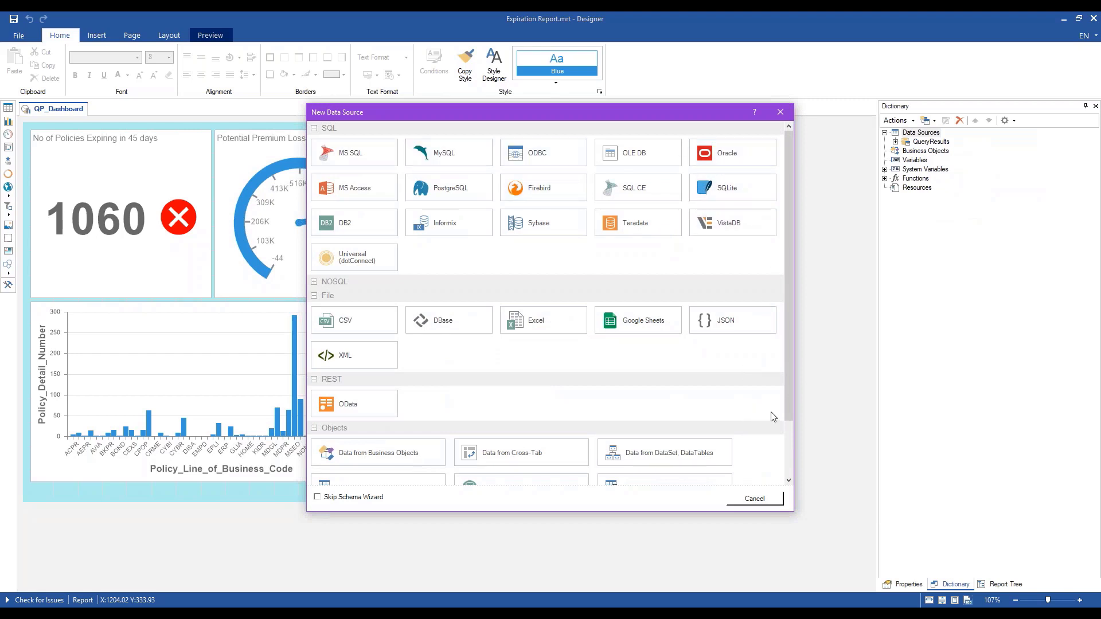
pyautogui.moveTo(789, 404); pyautogui.dragTo(789, 404)
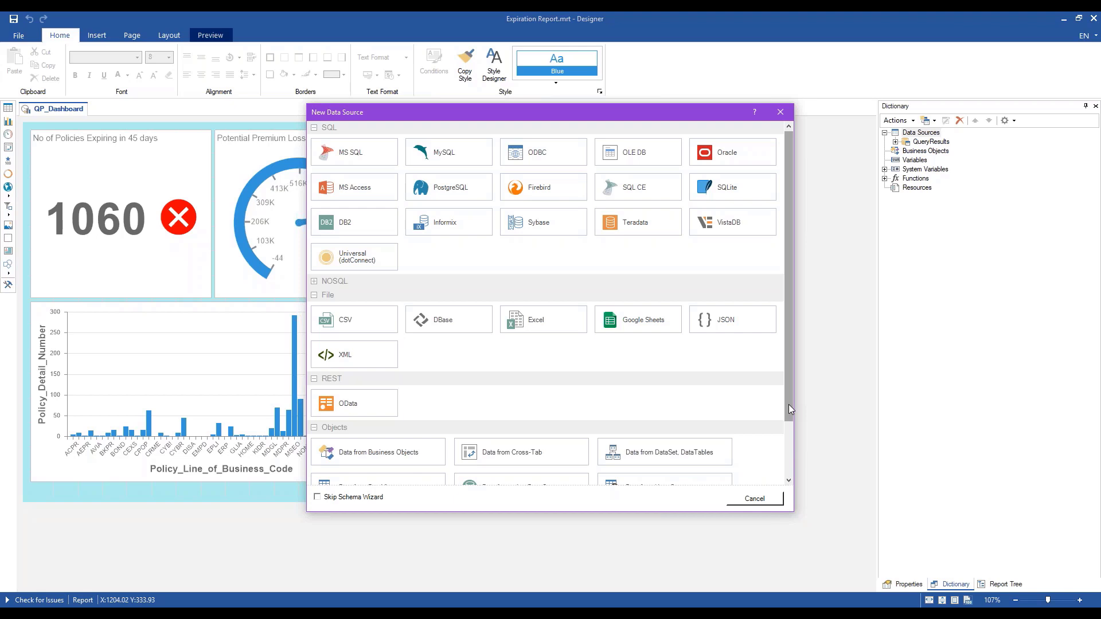
pyautogui.moveTo(790, 412); pyautogui.dragTo(801, 477)
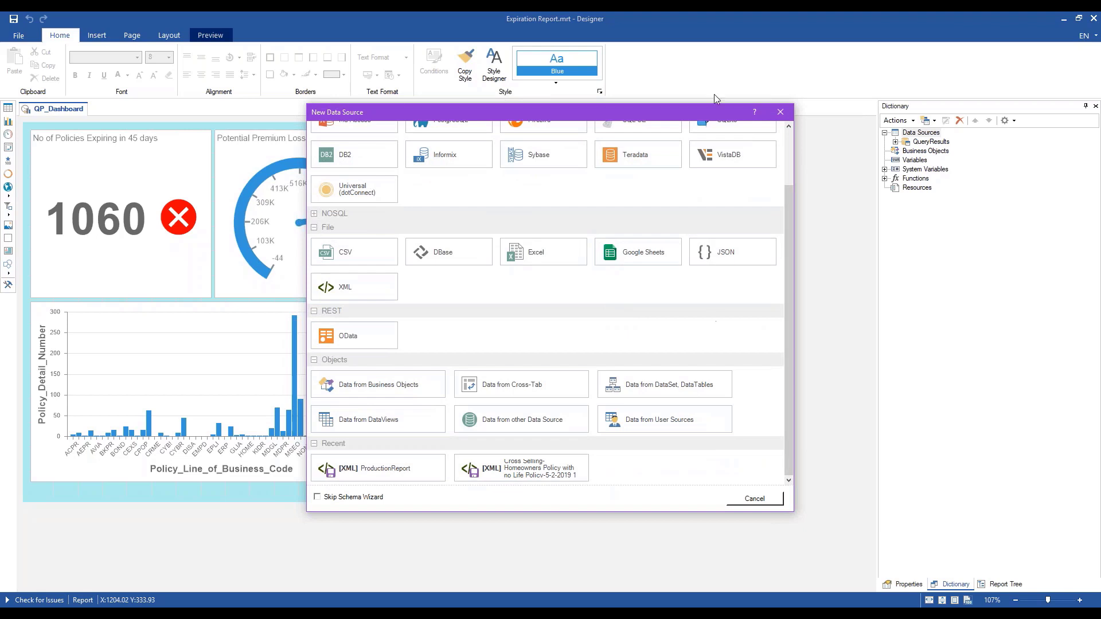
pyautogui.click(781, 112)
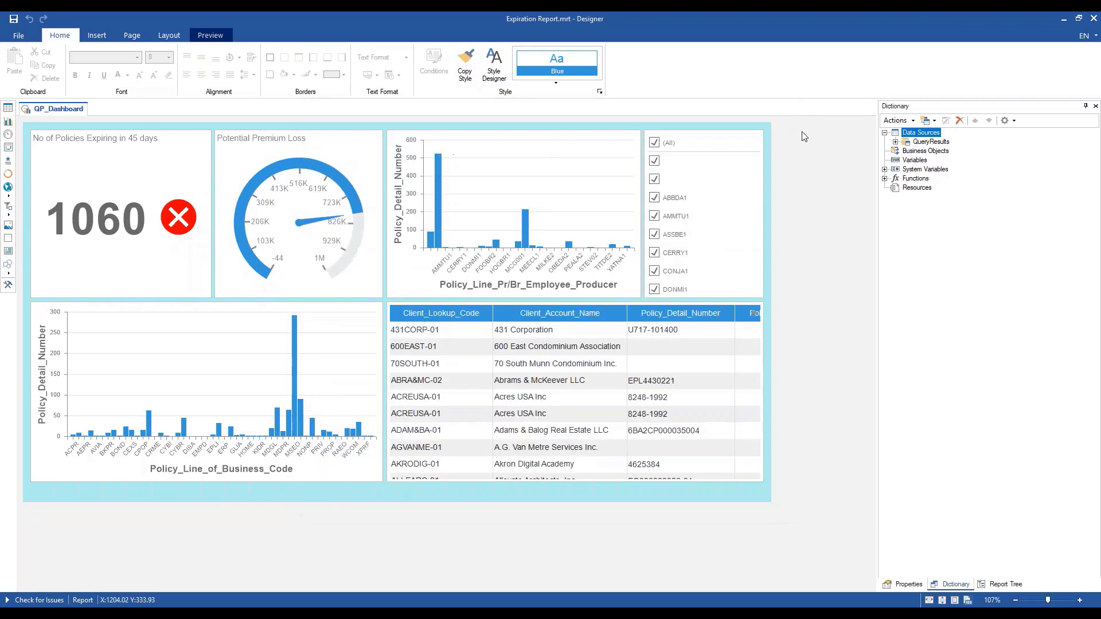
# - Close the Expiration Report designer without saving the changes and open the Profit Center dashboard
pyautogui.click(1090, 19)
pyautogui.click(587, 354)
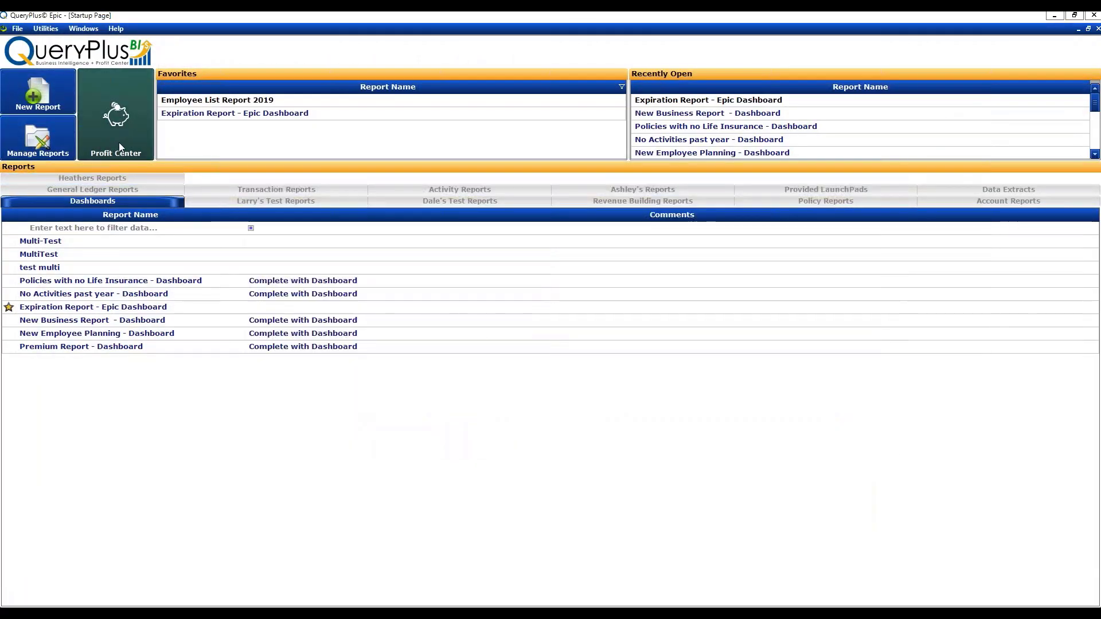
pyautogui.click(129, 140)
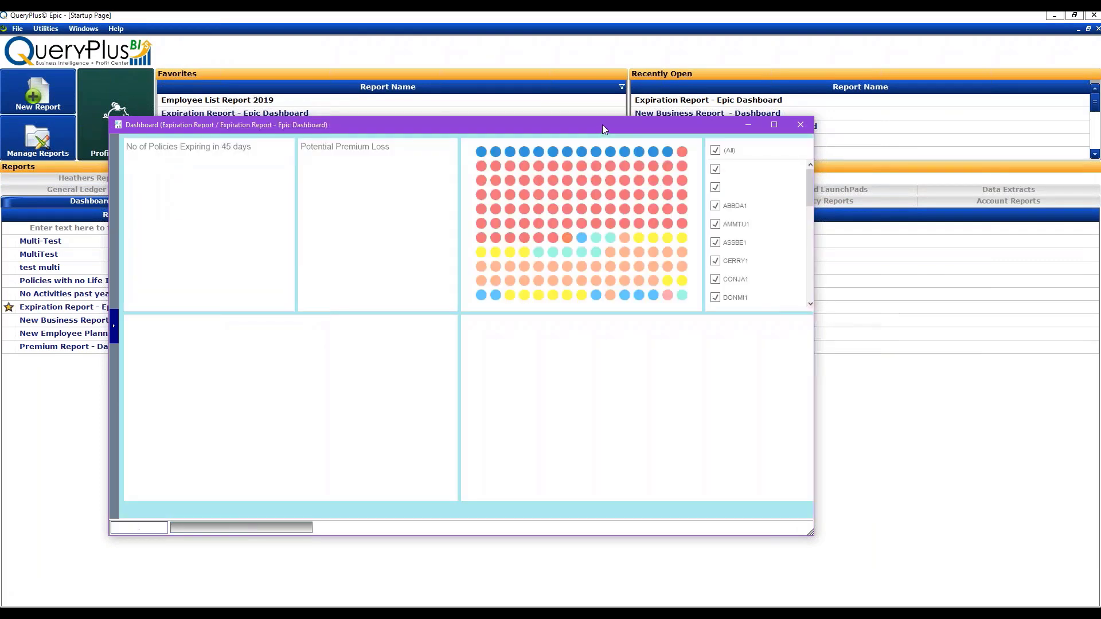
# - Reposition the Profit Center dashboard window, expand its list of favorite and all dashboards for review, and close the window
pyautogui.moveTo(602, 125); pyautogui.dragTo(0, 118)
pyautogui.click(501, 294)
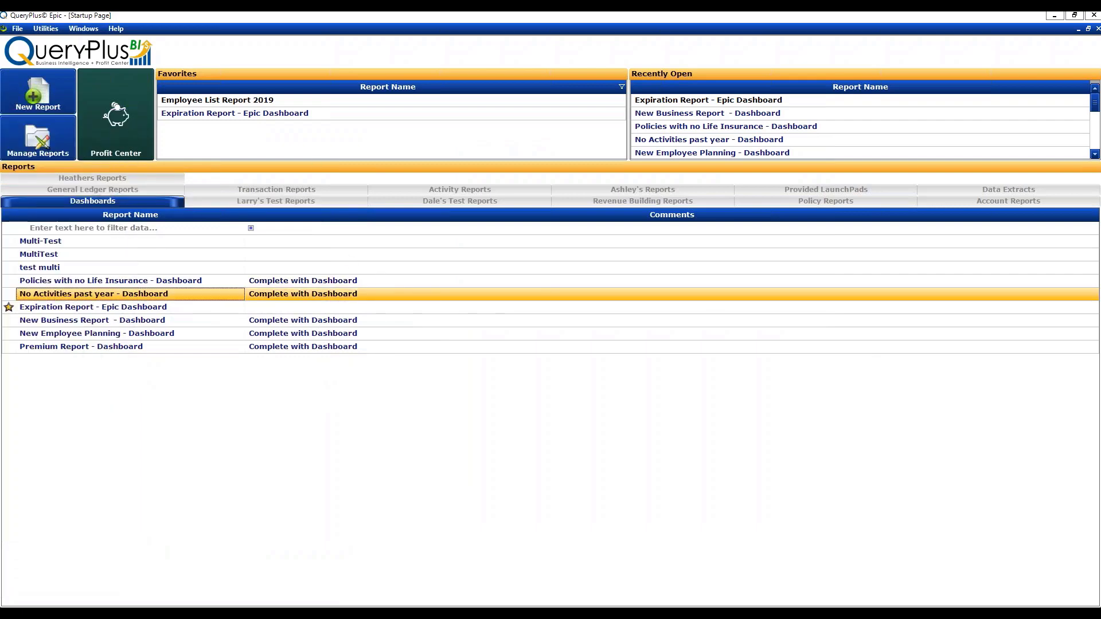
pyautogui.moveTo(0, 118); pyautogui.dragTo(545, 91)
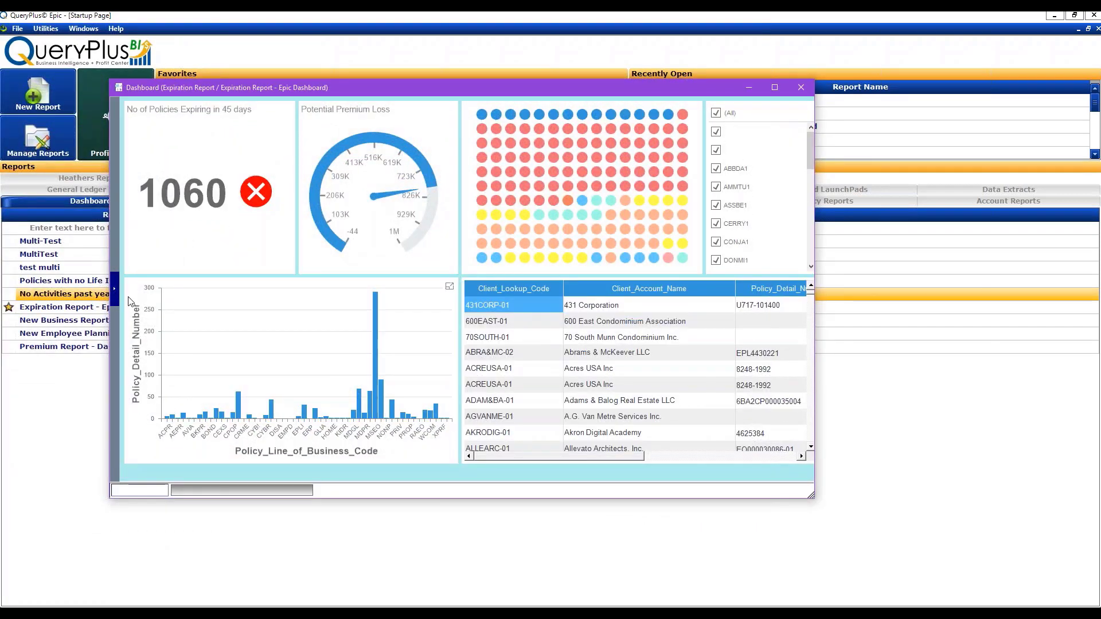
pyautogui.click(114, 293)
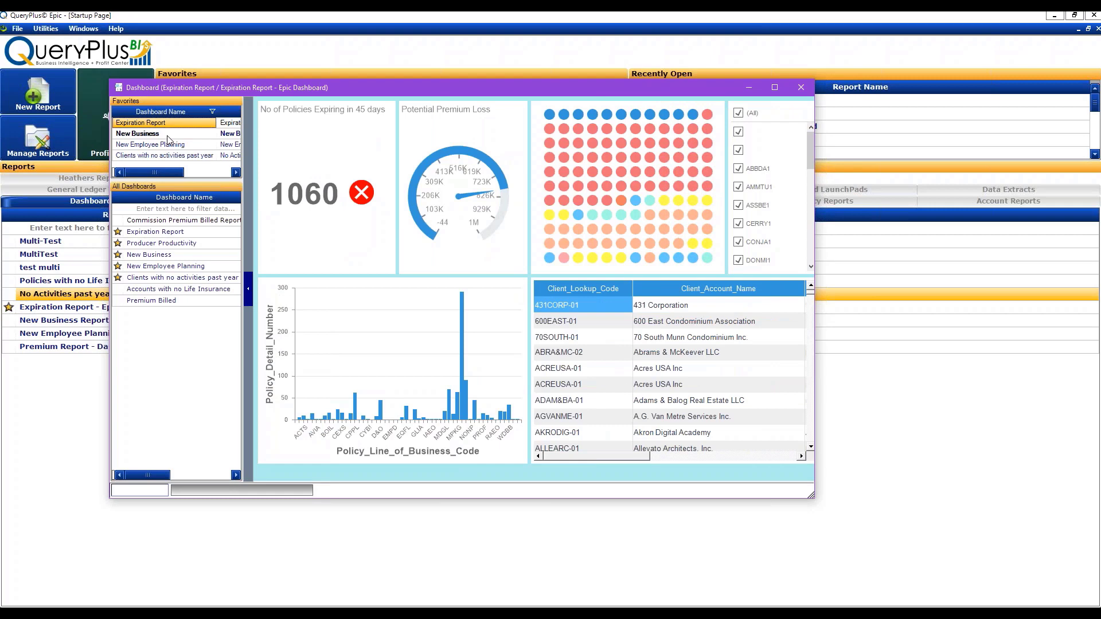
pyautogui.click(801, 87)
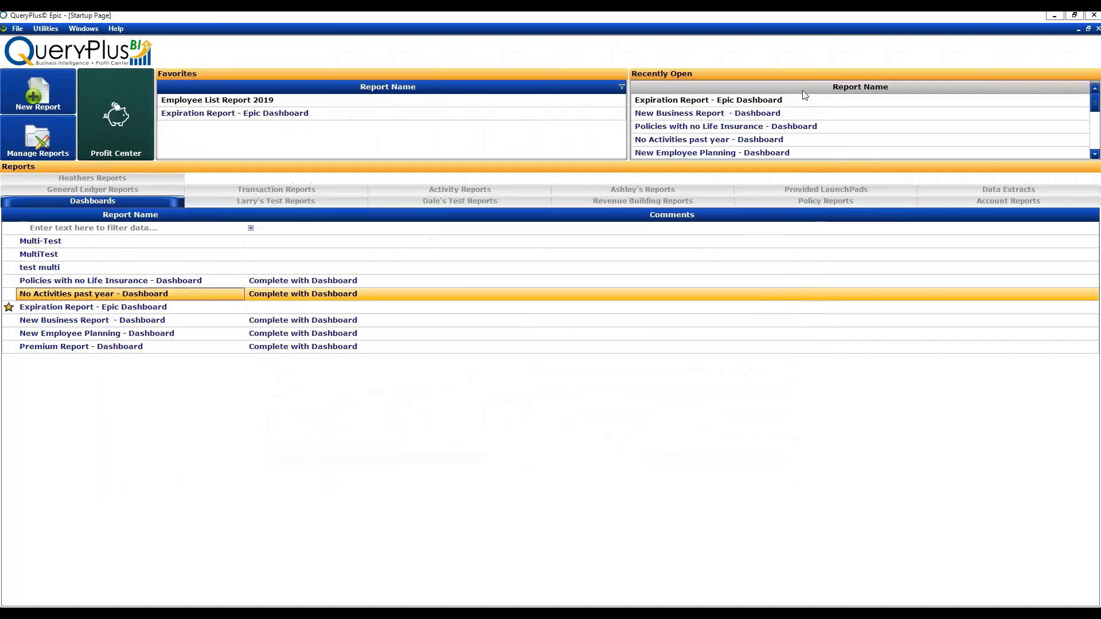